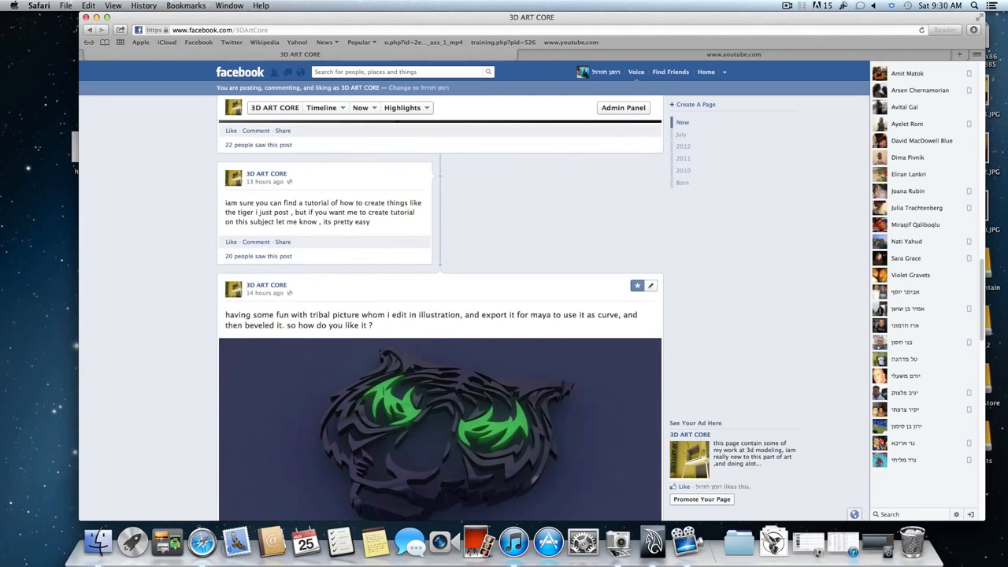
View the tribal tiger artwork posted on the 3D ART CORE page at full size.
{"action": "scroll", "coordinate": [420, 331], "scroll_direction": "down", "scroll_amount": 3}
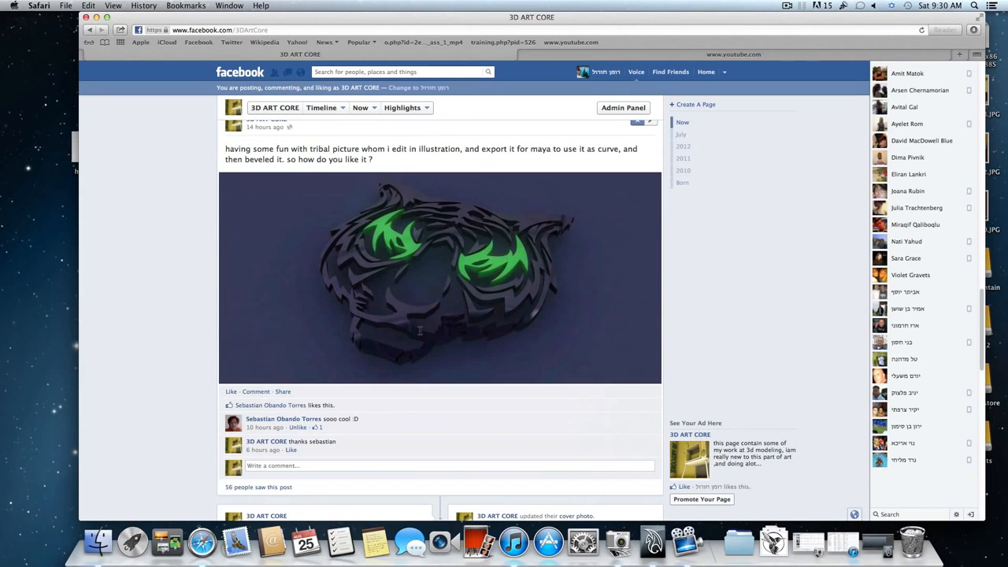
{"action": "scroll", "coordinate": [420, 330], "scroll_direction": "up", "scroll_amount": 1}
{"action": "left_click", "coordinate": [423, 327]}
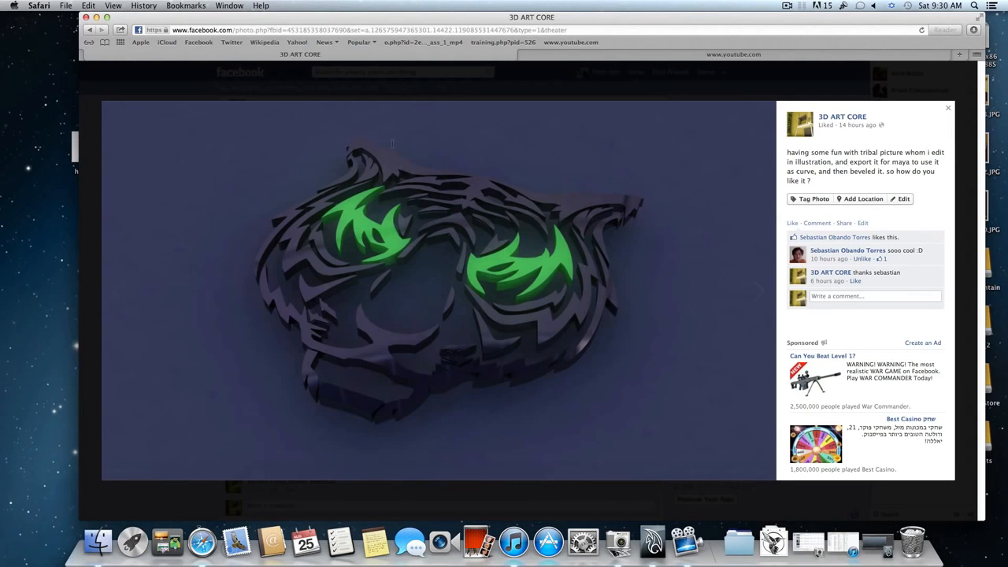
Load Google in the YouTube tab and switch to its image search.
{"action": "left_click", "coordinate": [550, 54]}
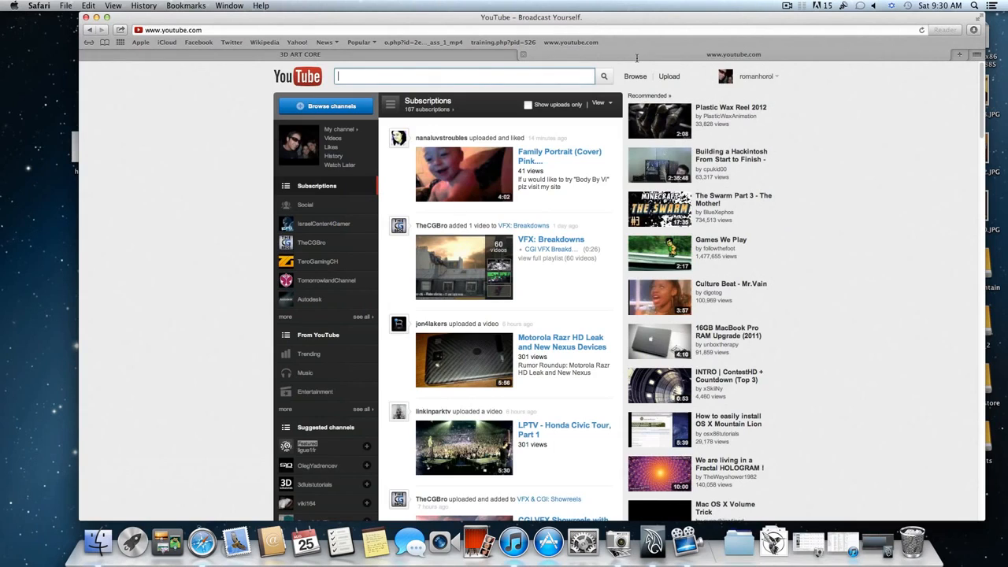
{"action": "left_click", "coordinate": [537, 30]}
{"action": "type", "text": "google"}
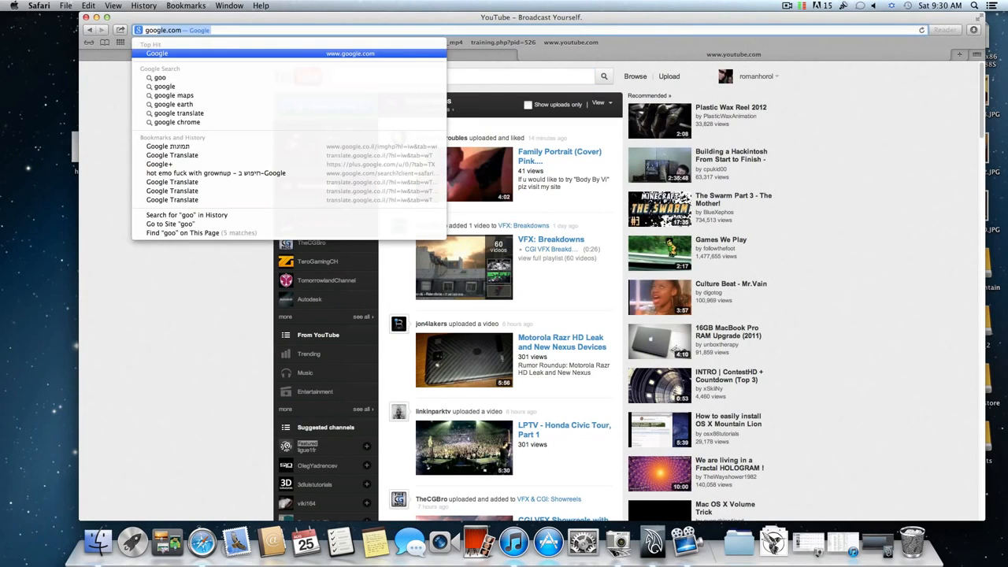
{"action": "key", "text": "Return"}
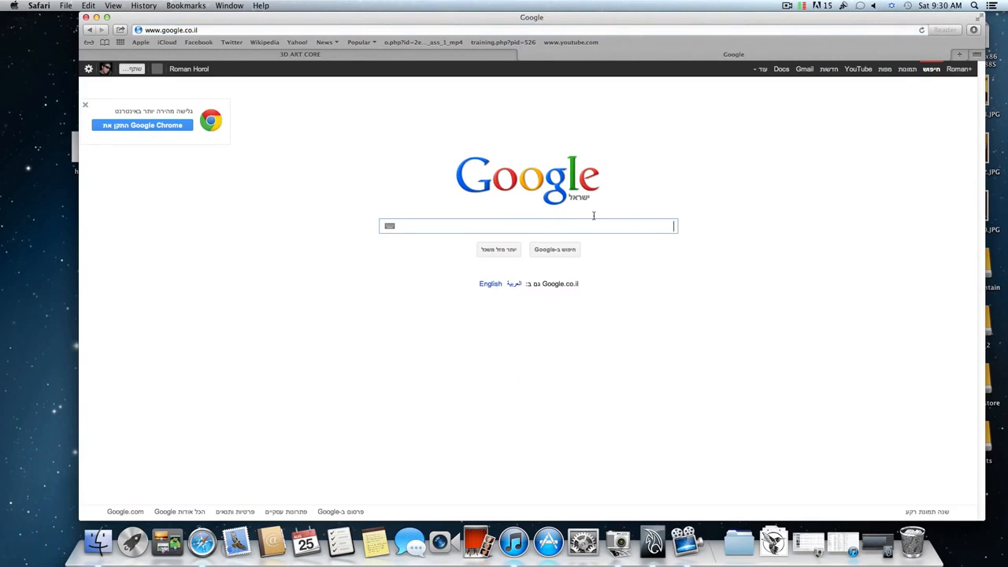
{"action": "left_click", "coordinate": [908, 68]}
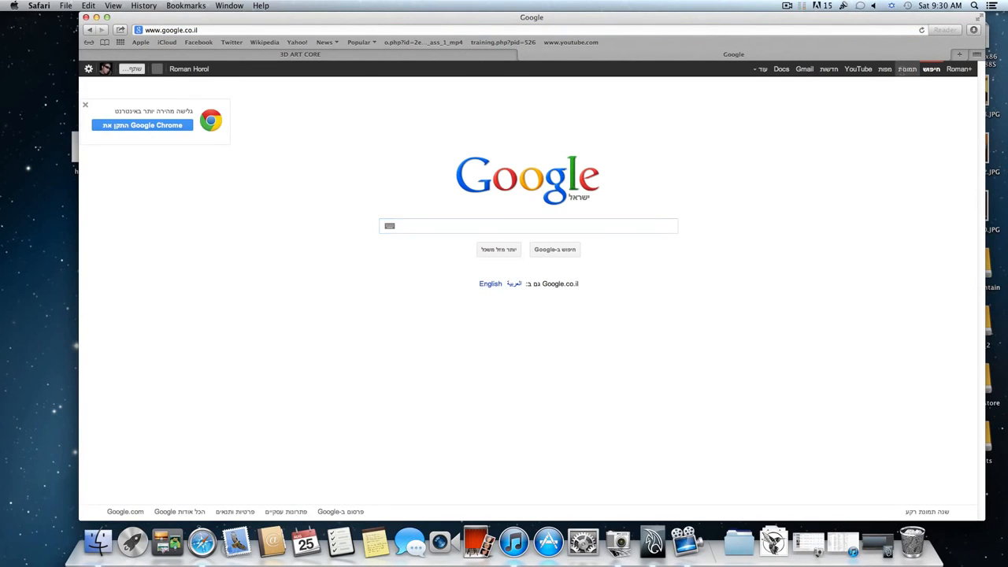
Search Google Images for "tribal tattoo" and browse the resulting designs.
{"action": "left_click", "coordinate": [533, 232]}
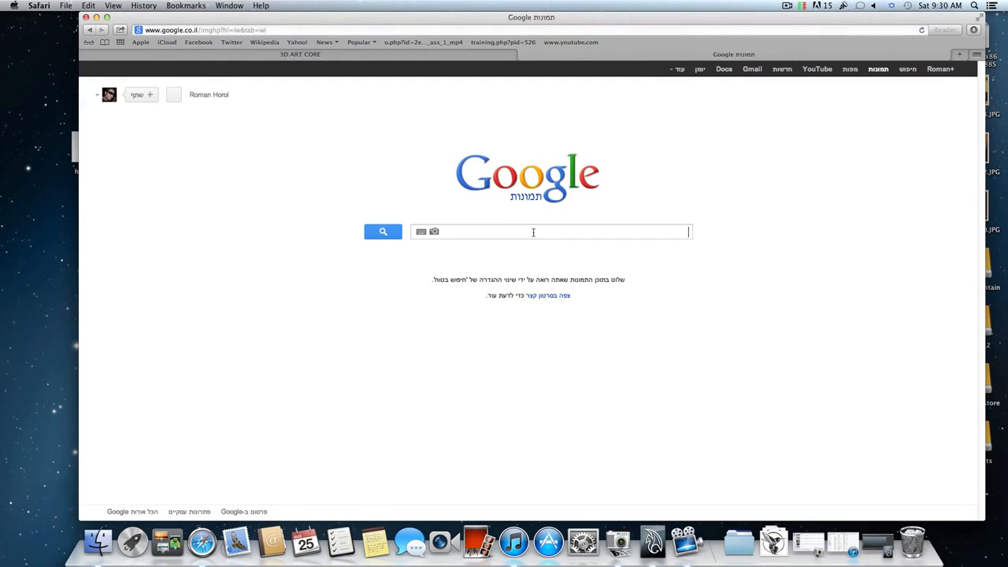
{"action": "type", "text": "trib"}
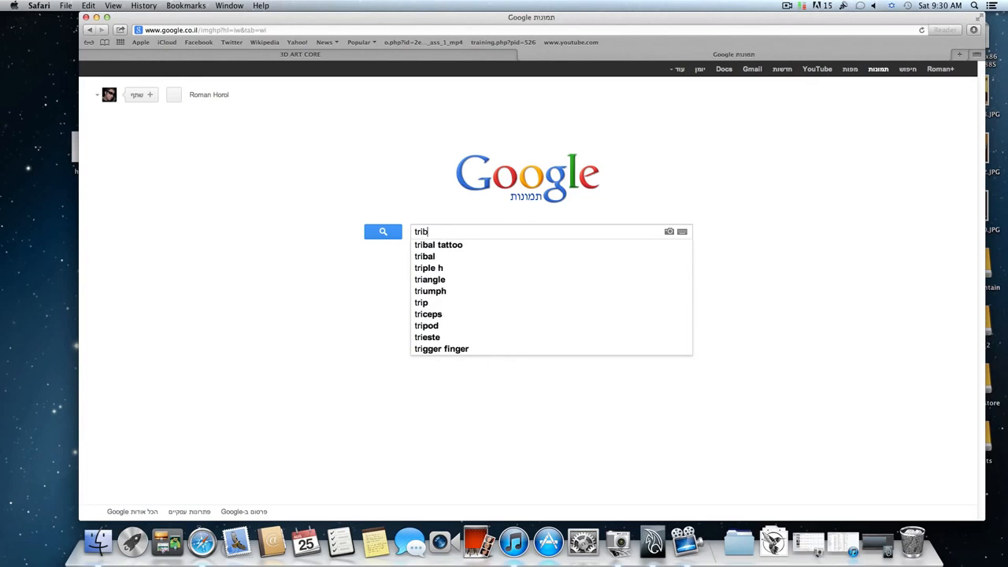
{"action": "type", "text": "l"}
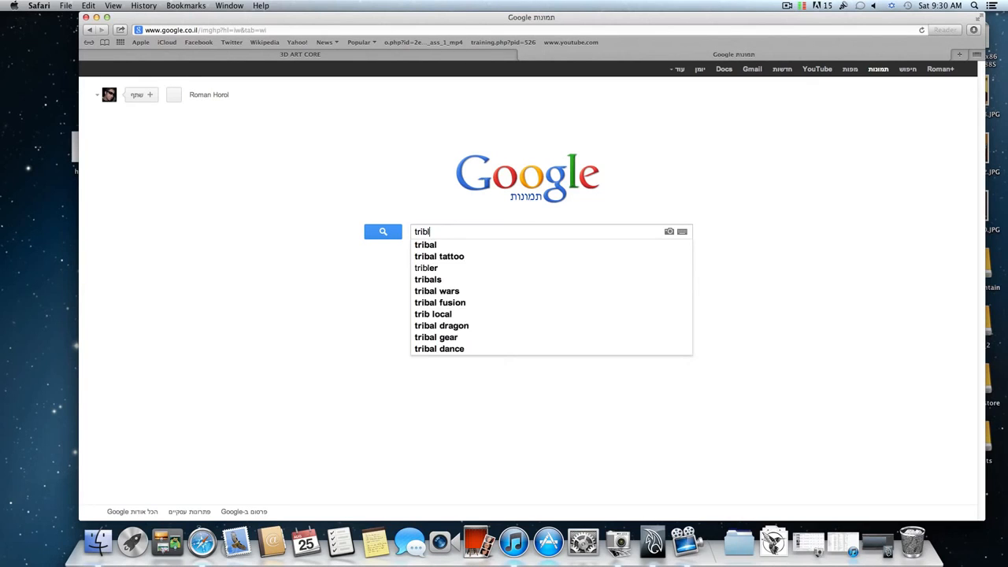
{"action": "key", "text": "BackSpace"}
{"action": "type", "text": "al "}
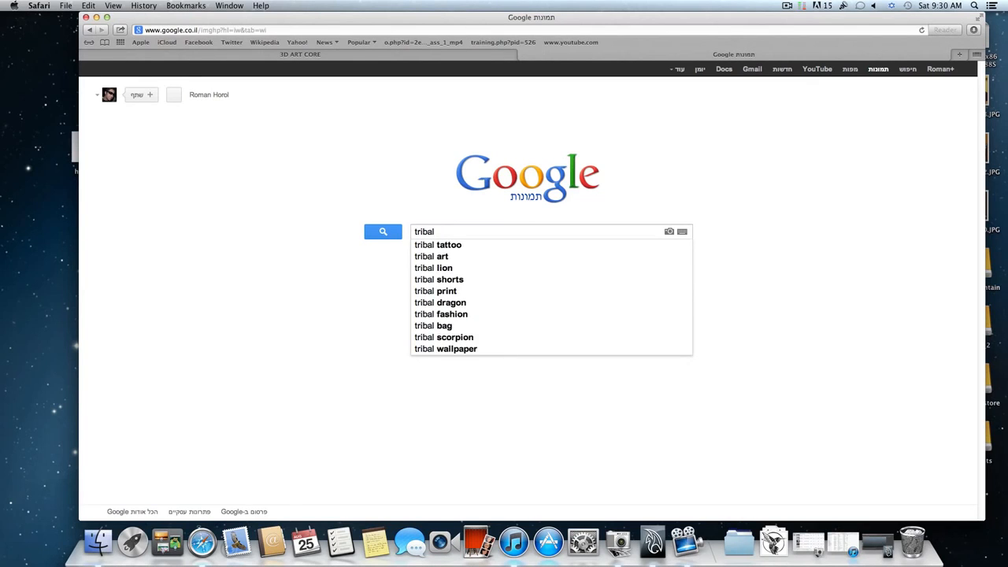
{"action": "type", "text": "t"}
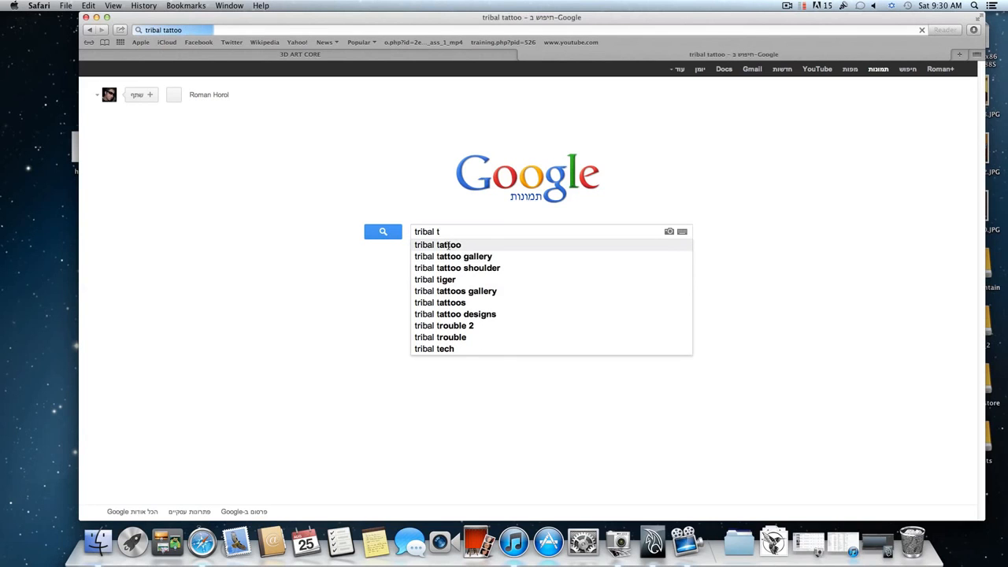
{"action": "left_click", "coordinate": [448, 244]}
{"action": "scroll", "coordinate": [448, 246], "scroll_direction": "down", "scroll_amount": 3}
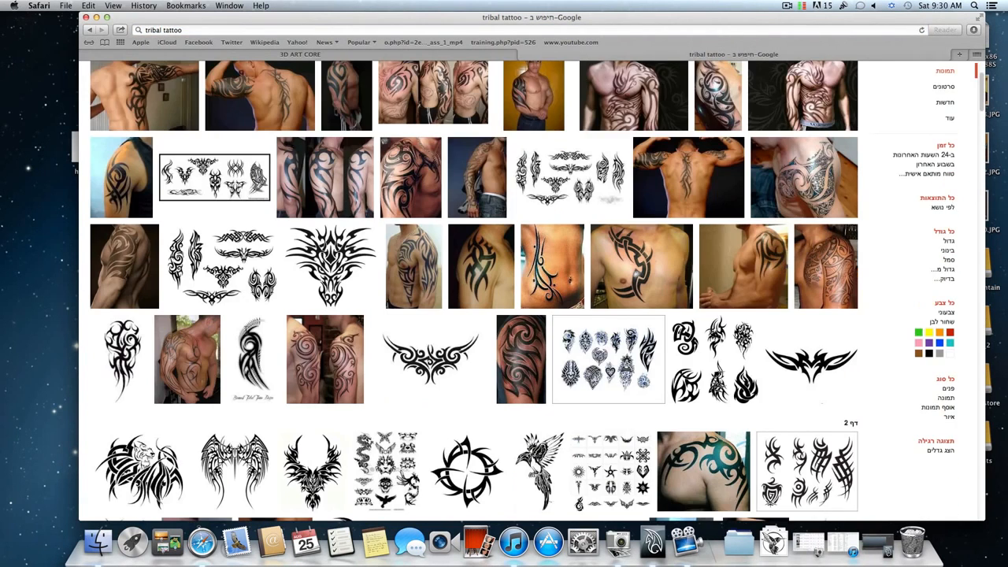
{"action": "scroll", "coordinate": [246, 330], "scroll_direction": "down", "scroll_amount": 5}
{"action": "scroll", "coordinate": [223, 343], "scroll_direction": "down", "scroll_amount": 2}
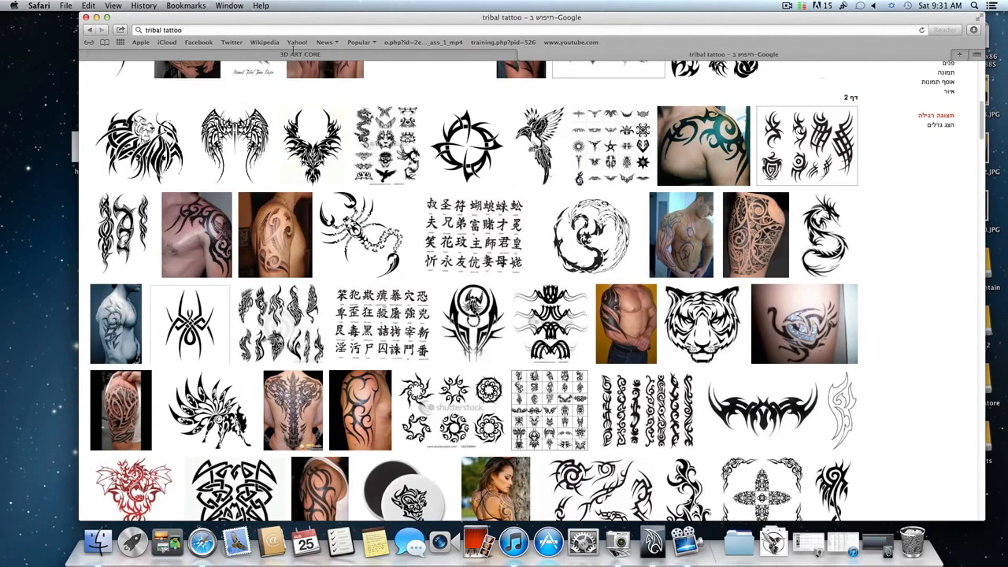
Browse the 3D ART CORE page's photos to the angel wings render, and close the photo viewer.
{"action": "left_click", "coordinate": [300, 53]}
{"action": "left_click", "coordinate": [759, 293]}
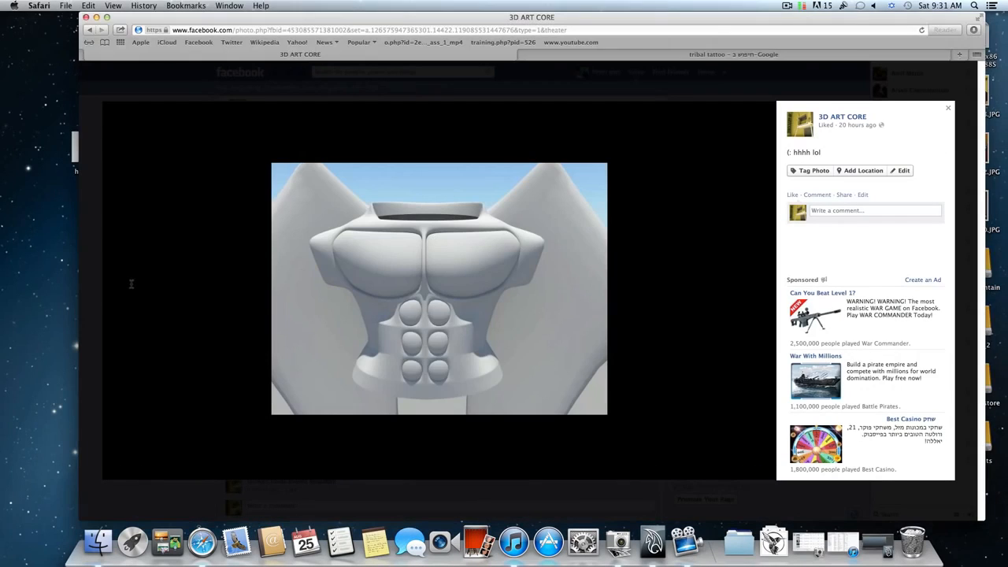
{"action": "left_click", "coordinate": [119, 291]}
{"action": "left_click", "coordinate": [120, 292]}
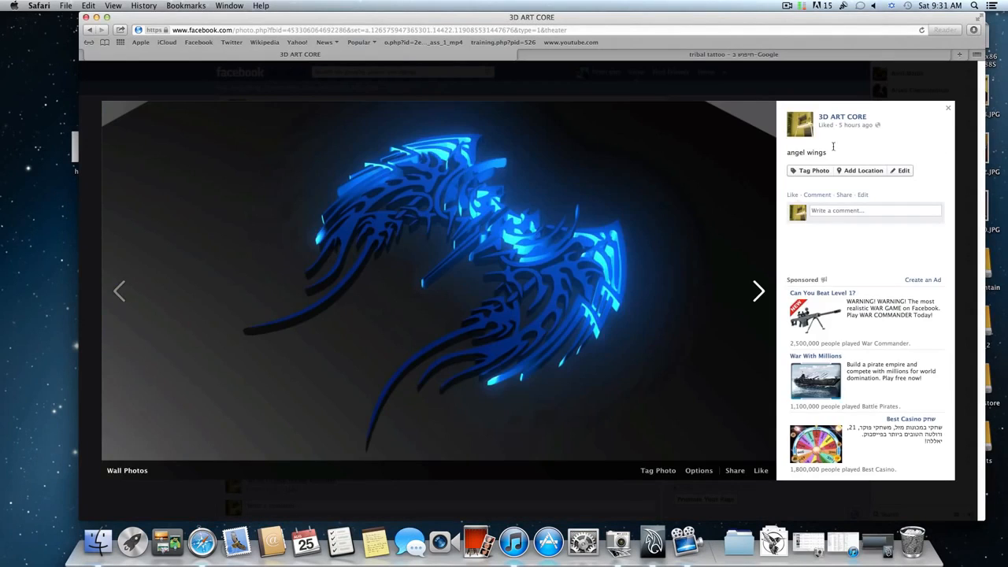
{"action": "left_click", "coordinate": [949, 108]}
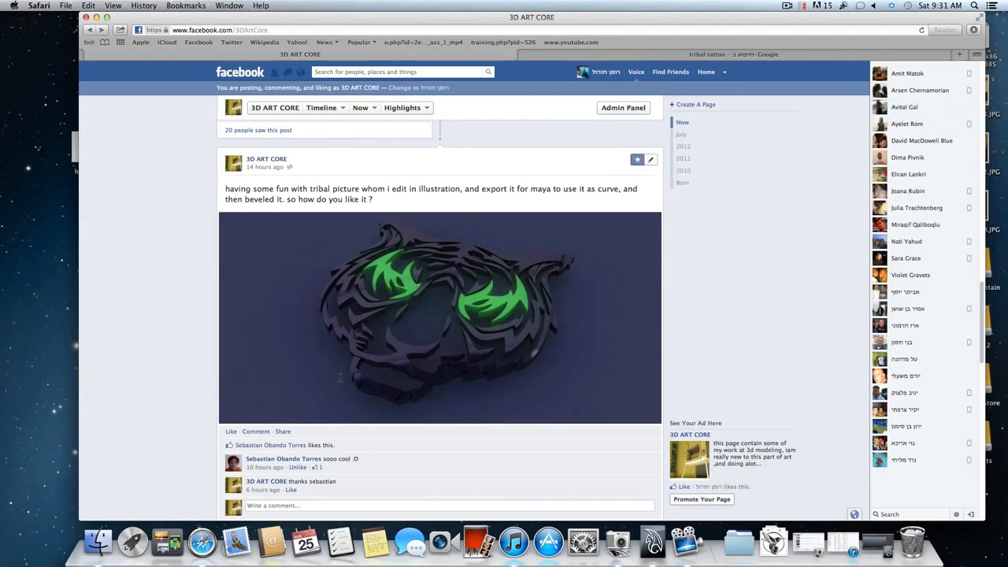
Return to the tribal tattoo image results and open the roaring lion head design from designslight.com.
{"action": "left_click", "coordinate": [524, 54]}
{"action": "scroll", "coordinate": [472, 315], "scroll_direction": "down", "scroll_amount": 1}
{"action": "scroll", "coordinate": [472, 315], "scroll_direction": "down", "scroll_amount": 5}
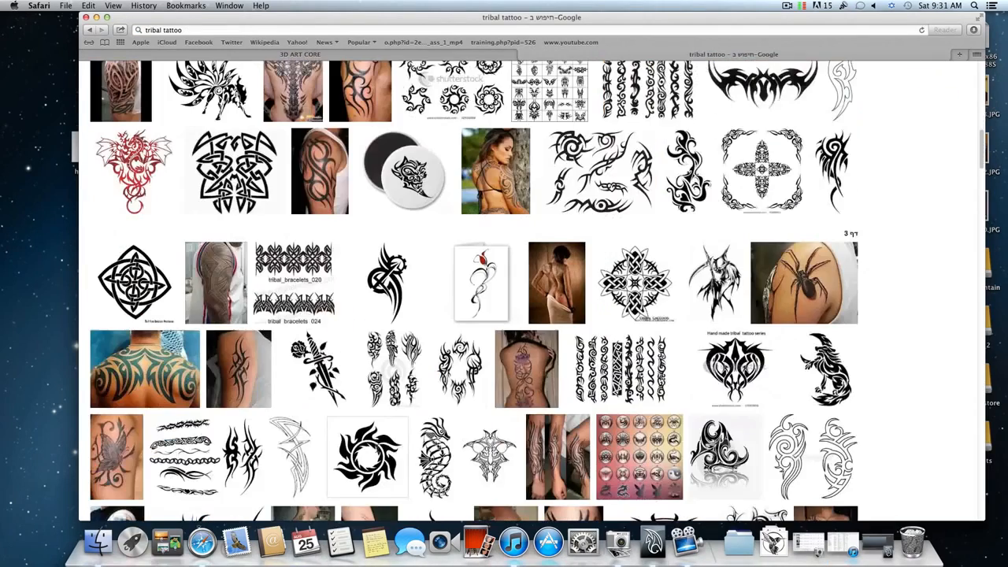
{"action": "scroll", "coordinate": [788, 284], "scroll_direction": "down", "scroll_amount": 1}
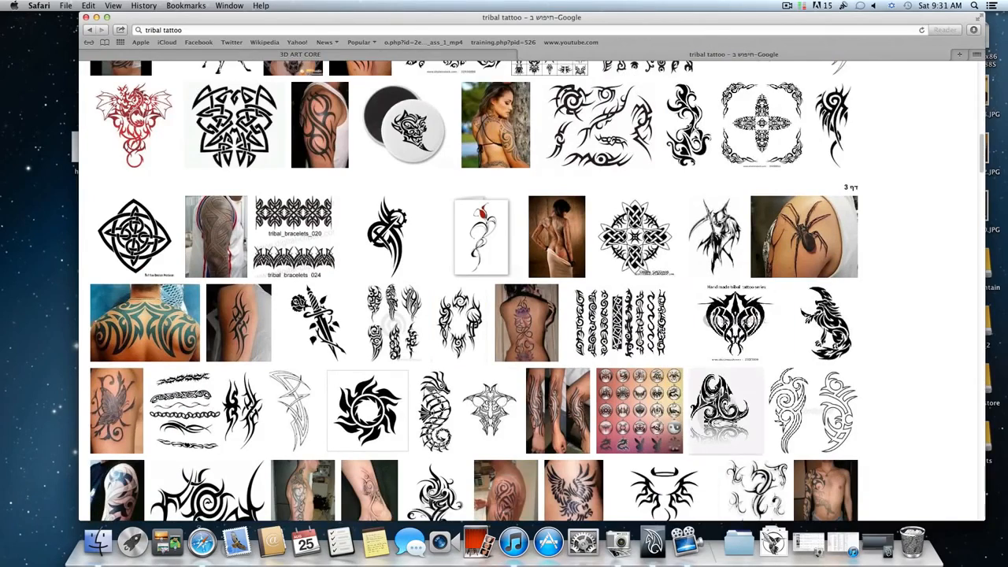
{"action": "scroll", "coordinate": [719, 389], "scroll_direction": "down", "scroll_amount": 3}
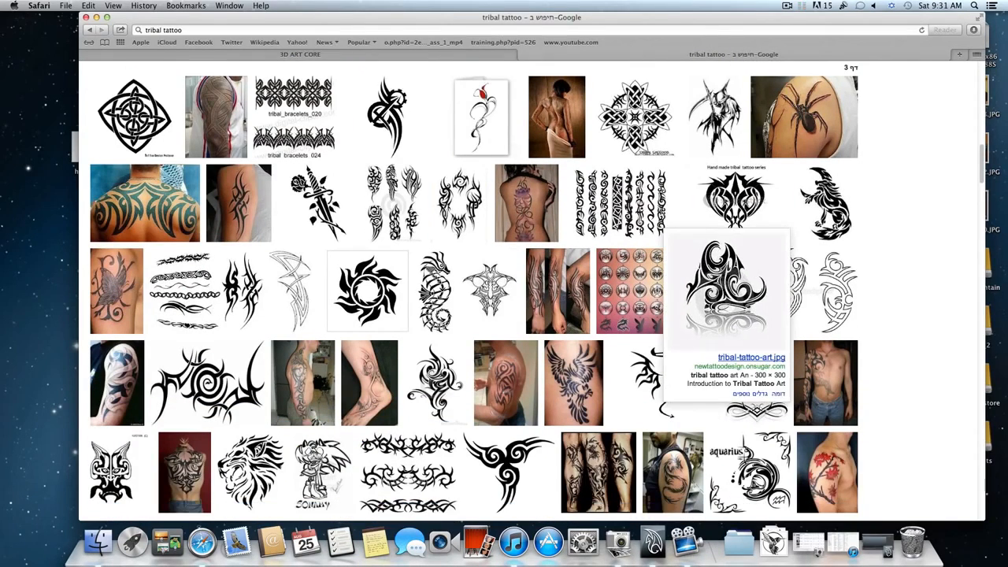
{"action": "mouse_move", "coordinate": [734, 209]}
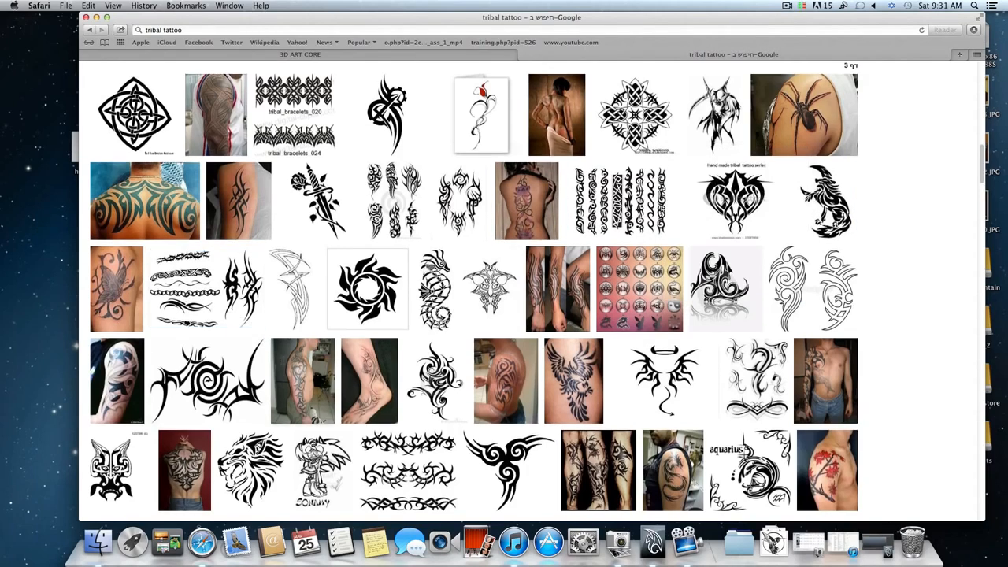
{"action": "scroll", "coordinate": [286, 363], "scroll_direction": "down", "scroll_amount": 5}
{"action": "mouse_move", "coordinate": [252, 219]}
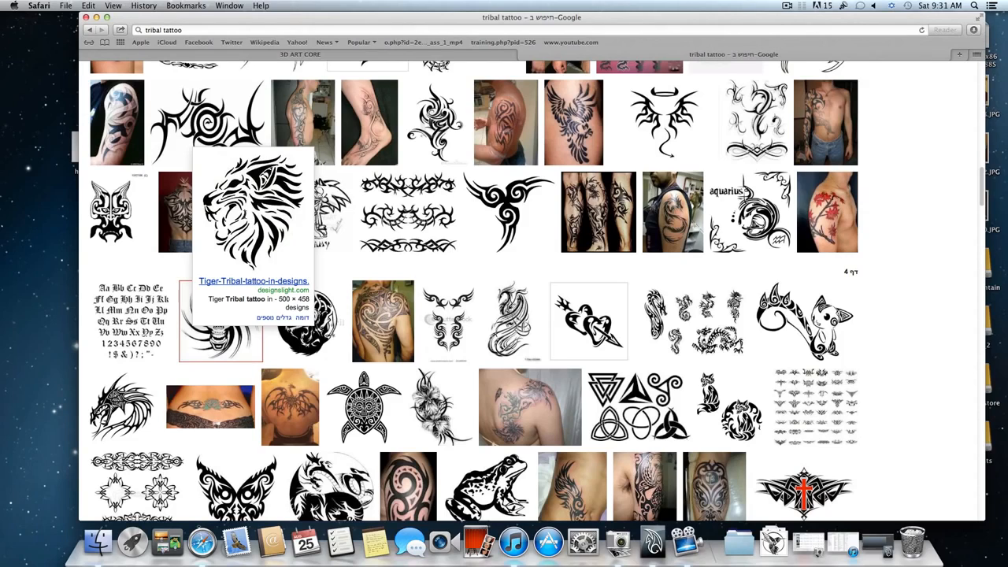
{"action": "left_click", "coordinate": [245, 214]}
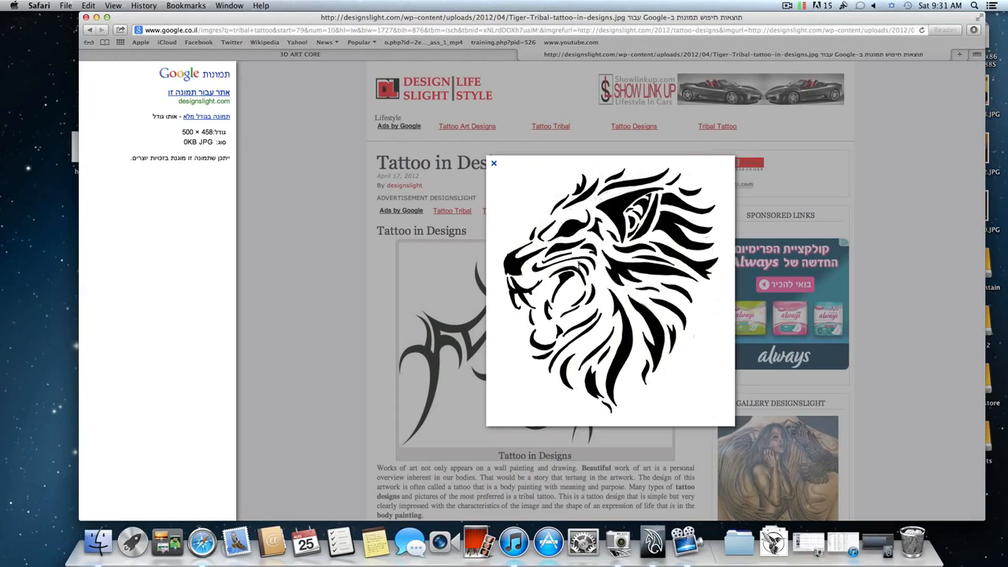
Save the lion head image to the Downloads folder and minimize the browser window.
{"action": "right_click", "coordinate": [580, 264]}
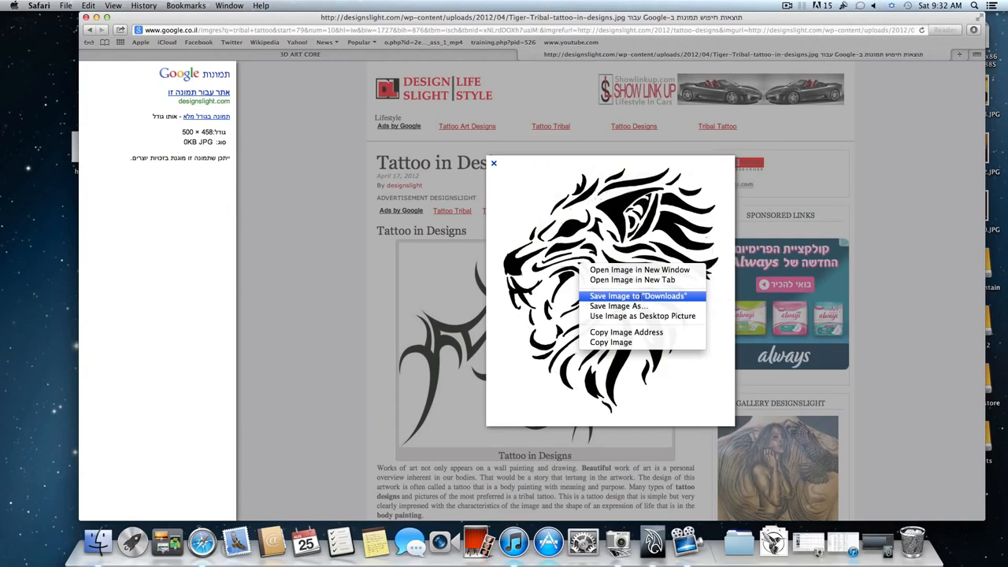
{"action": "left_click", "coordinate": [645, 296]}
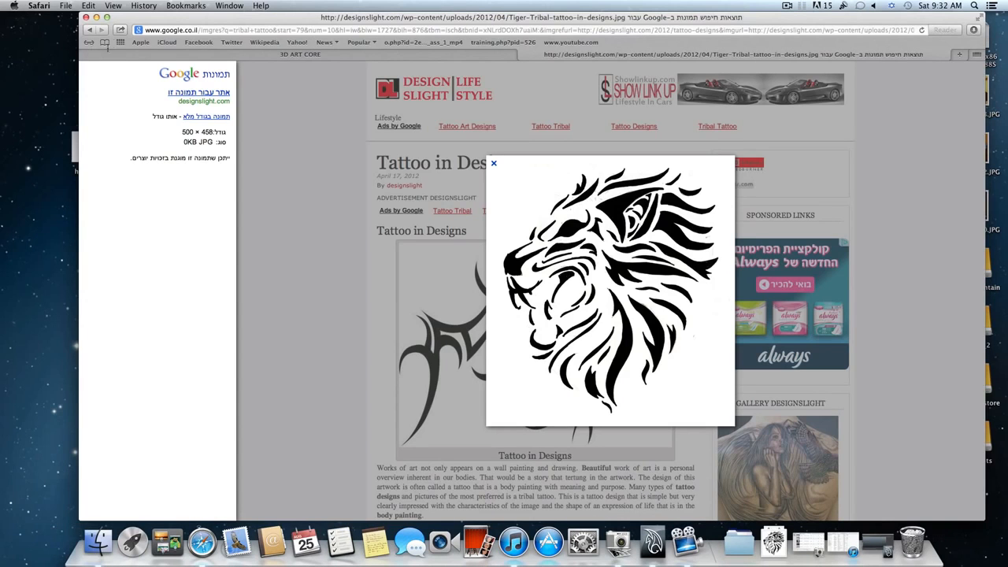
{"action": "left_click", "coordinate": [96, 17]}
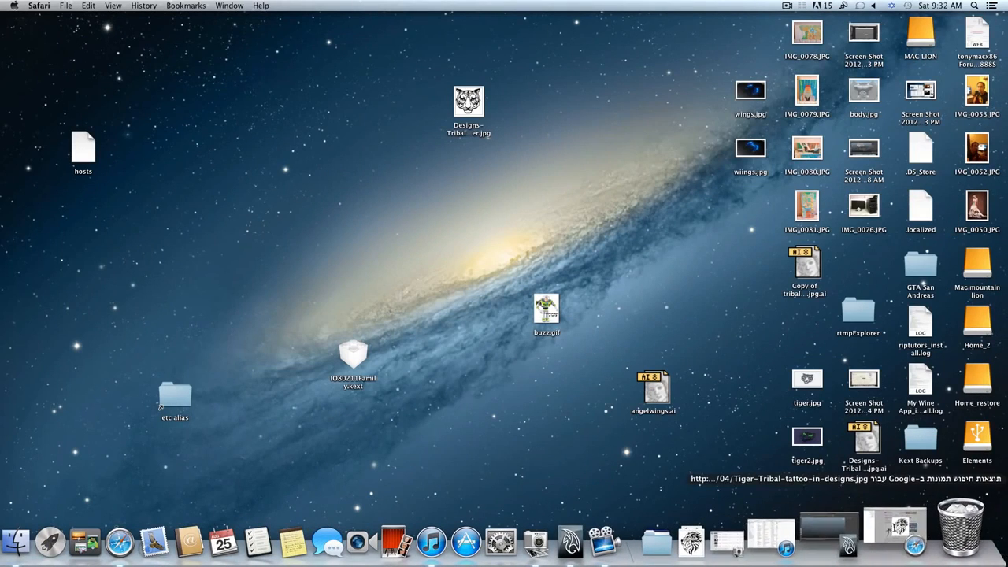
{"action": "left_click", "coordinate": [893, 527]}
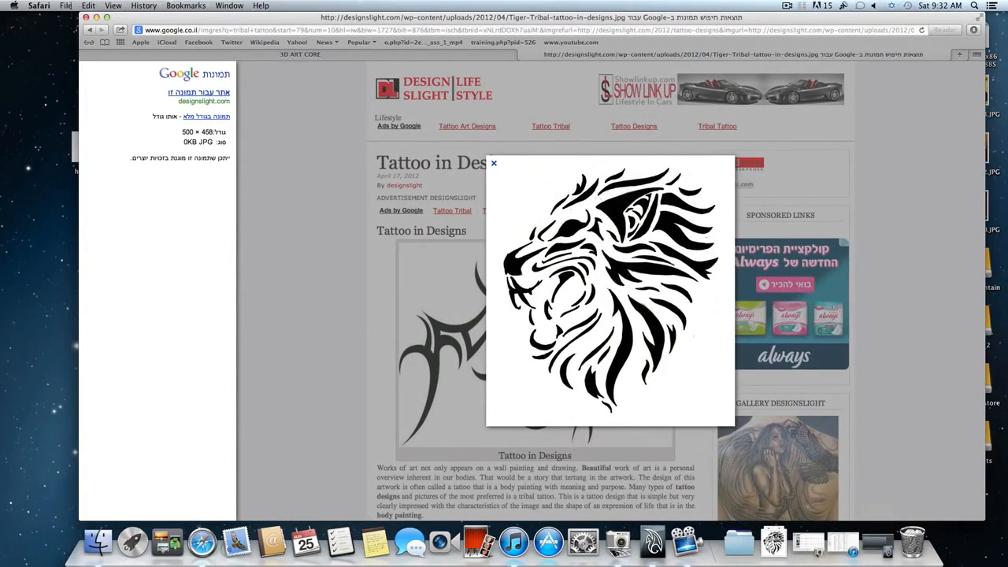
{"action": "key", "text": "super+m"}
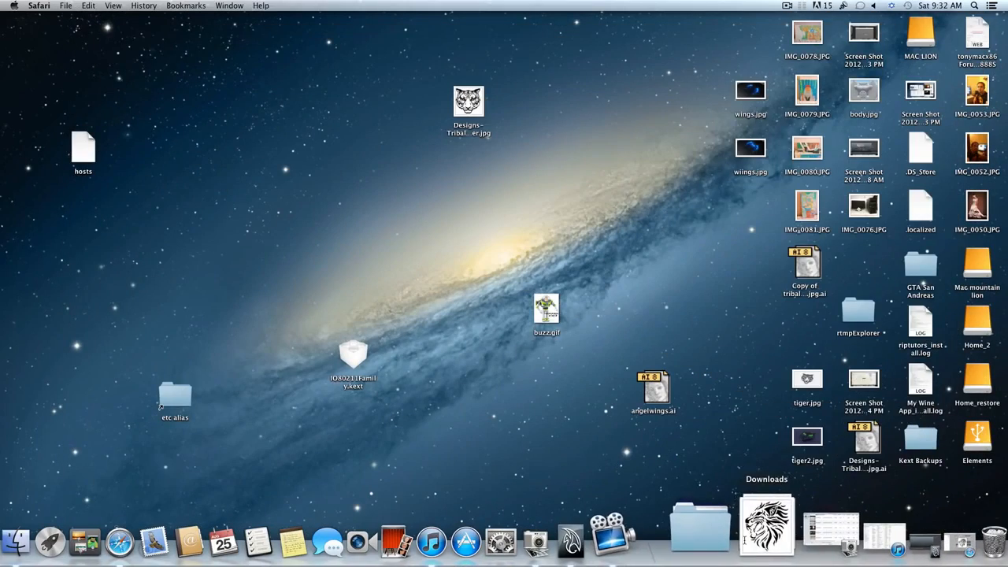
Open the Downloads folder and open Tiger-Tribal-tattoo-in-designs.jpg with Adobe Illustrator CS6.
{"action": "left_click", "coordinate": [761, 524]}
{"action": "right_click", "coordinate": [761, 524]}
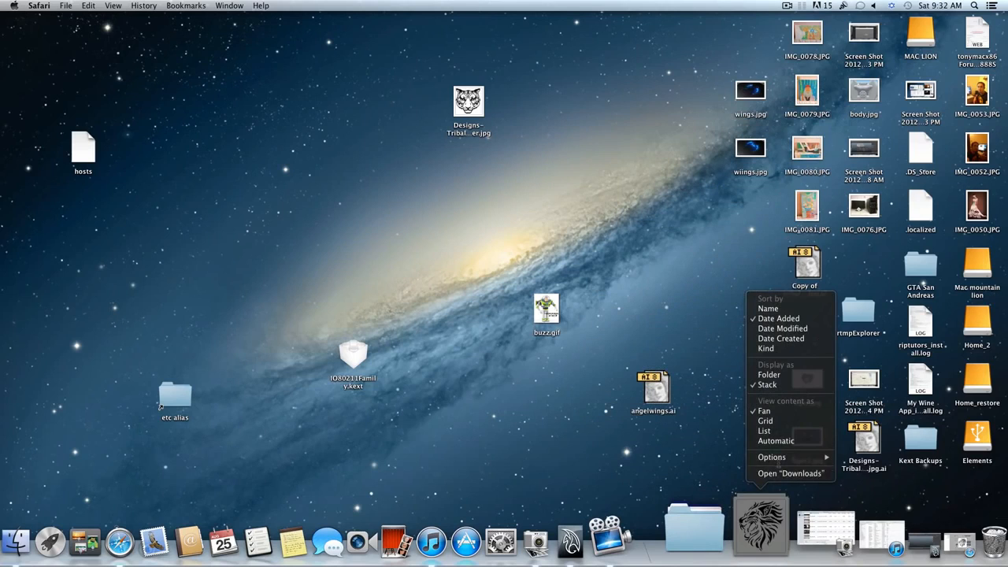
{"action": "left_click", "coordinate": [780, 473]}
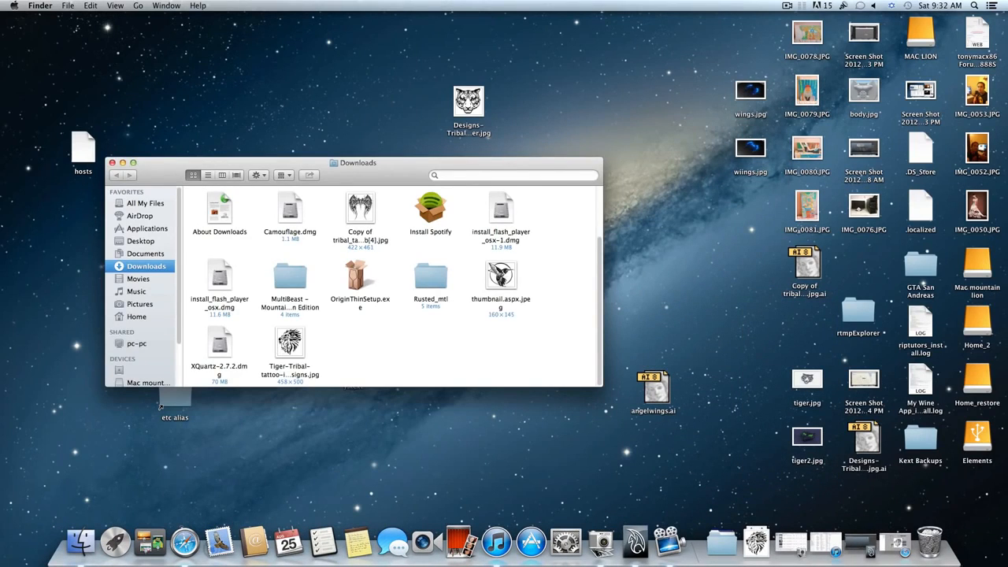
{"action": "right_click", "coordinate": [288, 345]}
{"action": "mouse_move", "coordinate": [441, 325]}
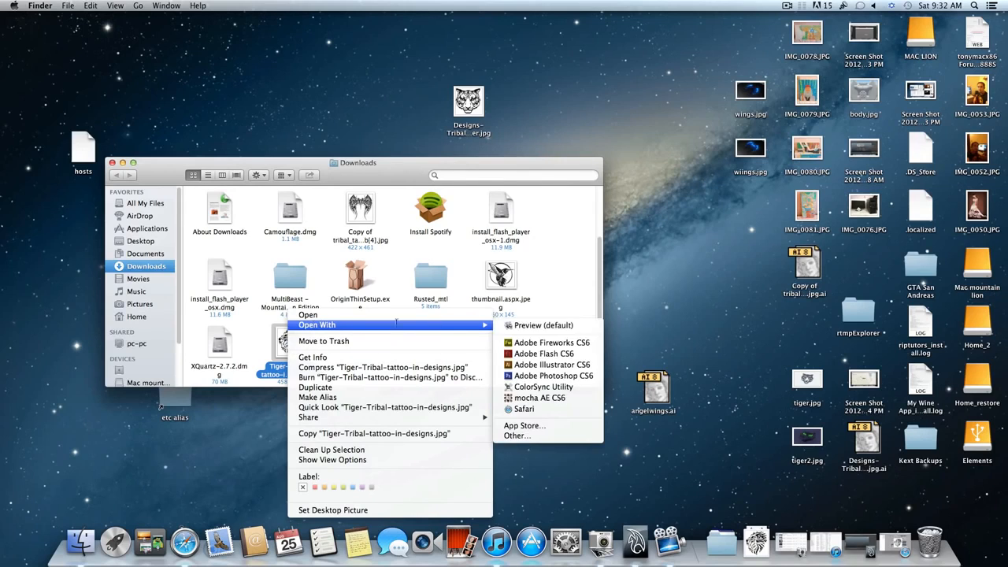
{"action": "left_click", "coordinate": [537, 364]}
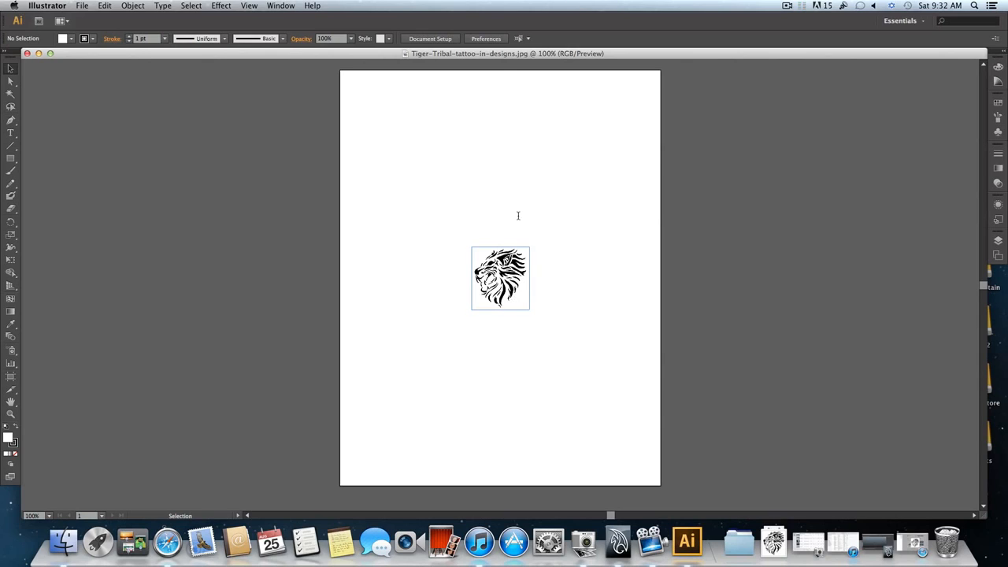
Image Trace the placed lion head with the Black and White Logo preset and expand the tracing into paths.
{"action": "left_click", "coordinate": [504, 282]}
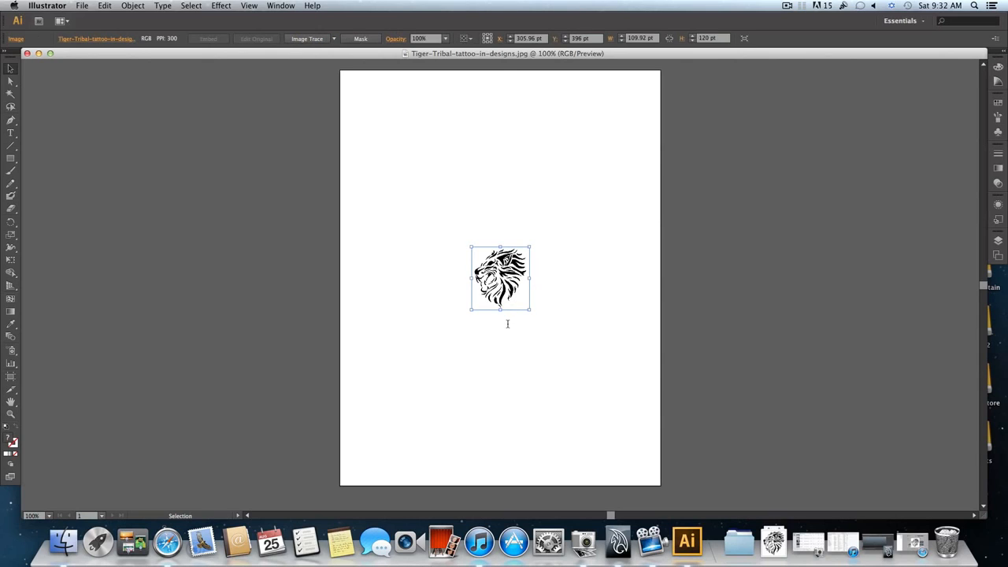
{"action": "left_click", "coordinate": [494, 208]}
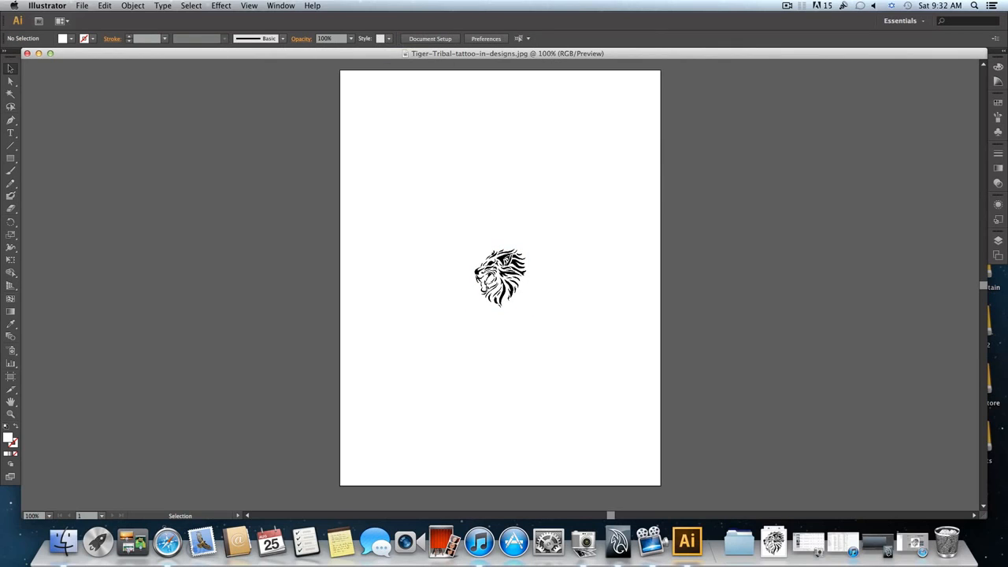
{"action": "left_click", "coordinate": [500, 277]}
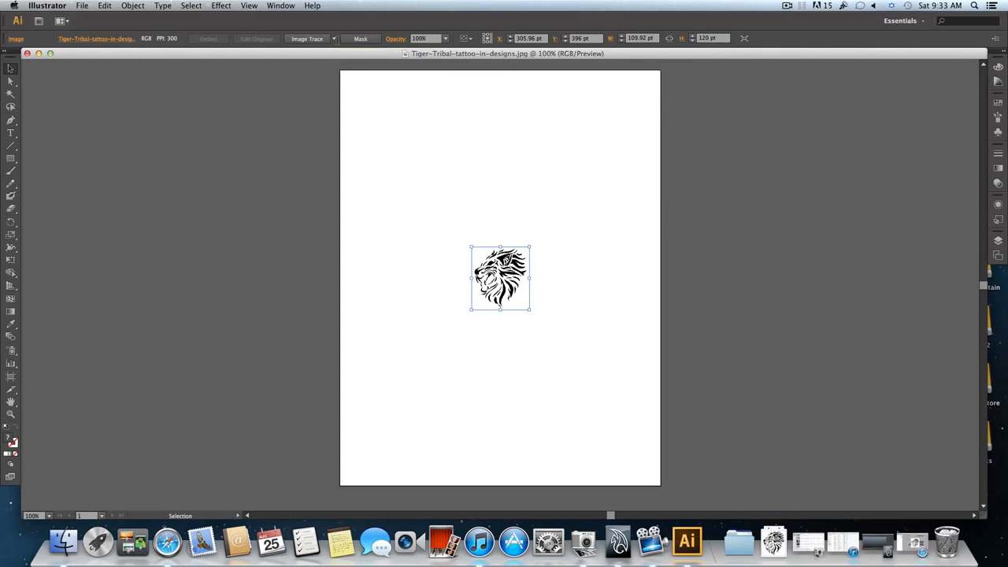
{"action": "left_click", "coordinate": [334, 39]}
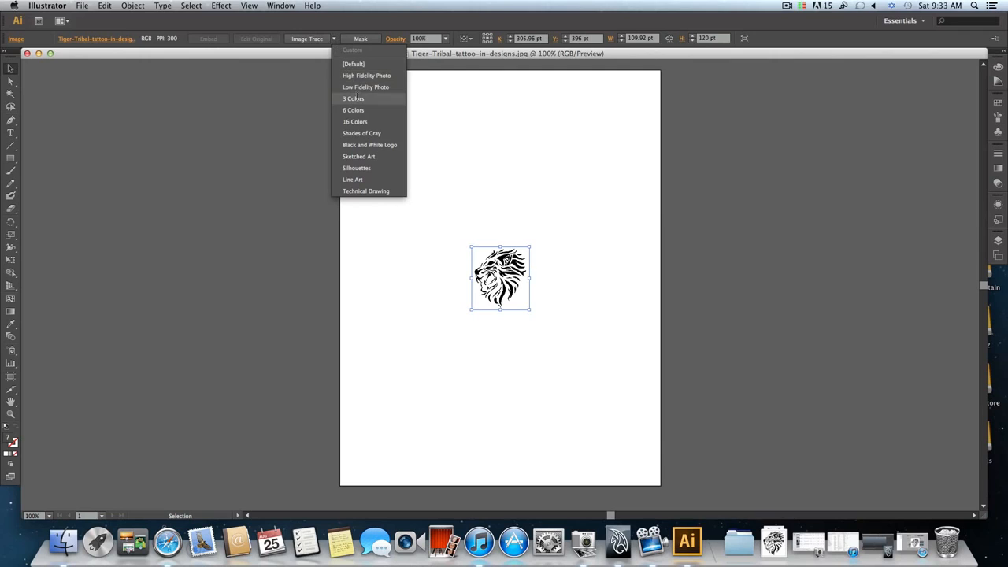
{"action": "left_click", "coordinate": [371, 146]}
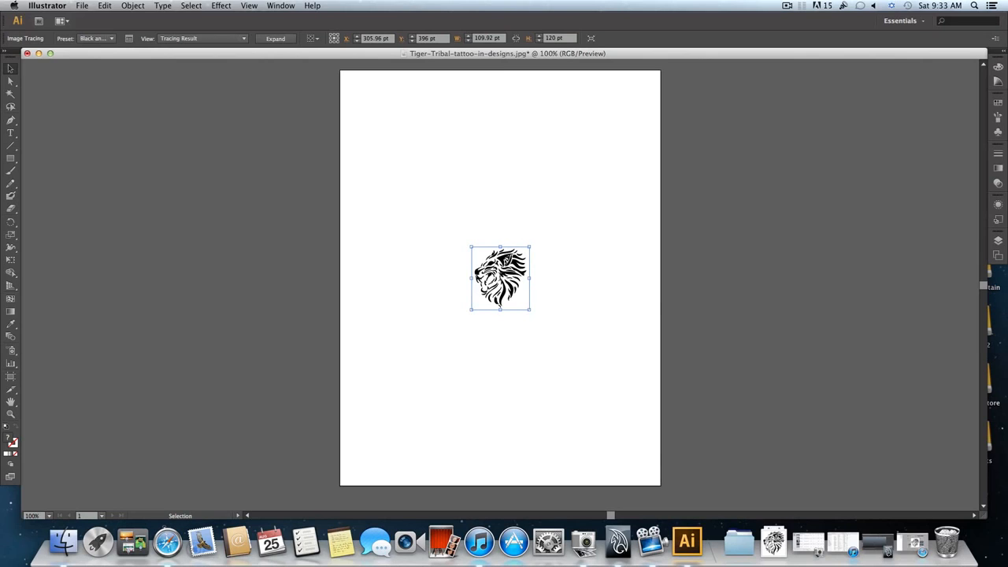
{"action": "scroll", "coordinate": [500, 279], "scroll_direction": "up", "scroll_amount": 1}
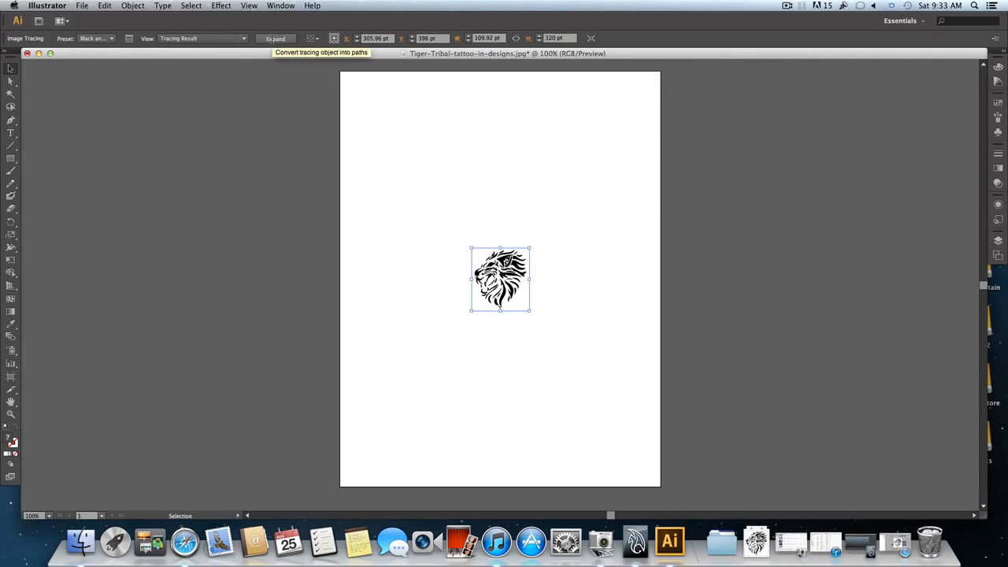
{"action": "left_click", "coordinate": [275, 39]}
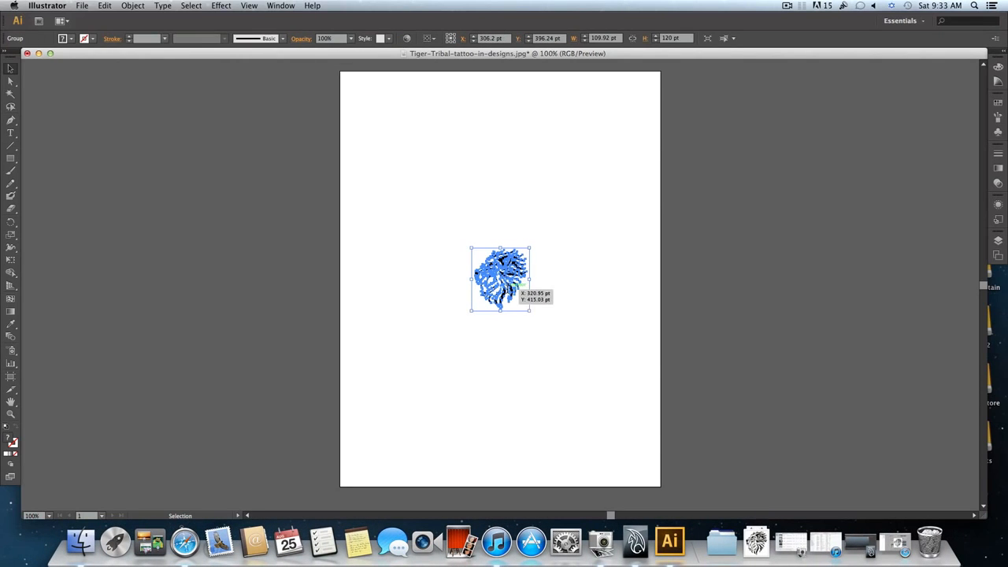
Examine the expanded lion head paths up close, from the mane's lower tips to the ear.
{"action": "key", "text": "super+equal"}
{"action": "key", "text": "super+equal"}
{"action": "key", "text": "super+equal"}
{"action": "key", "text": "super+equal"}
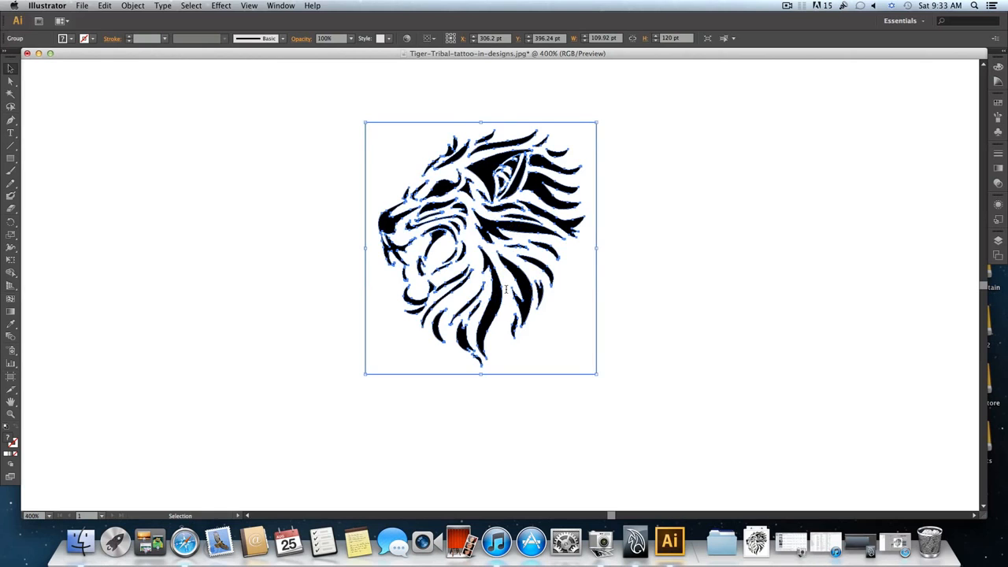
{"action": "key", "text": "super+equal"}
{"action": "key", "text": "super+equal"}
{"action": "key", "text": "super+equal"}
{"action": "key", "text": "super+minus"}
{"action": "key", "text": "super+minus"}
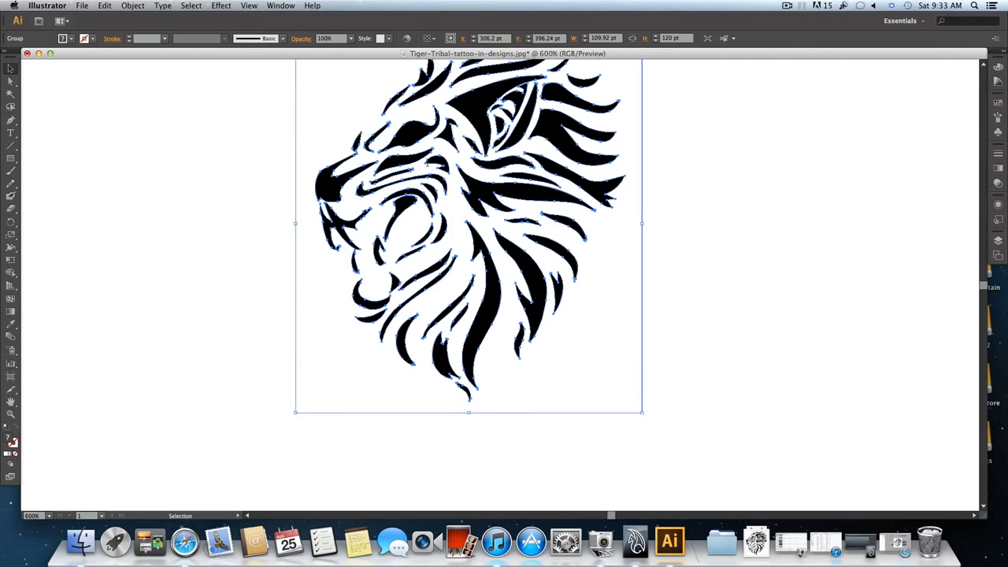
{"action": "scroll", "coordinate": [496, 211], "scroll_direction": "down", "scroll_amount": 1}
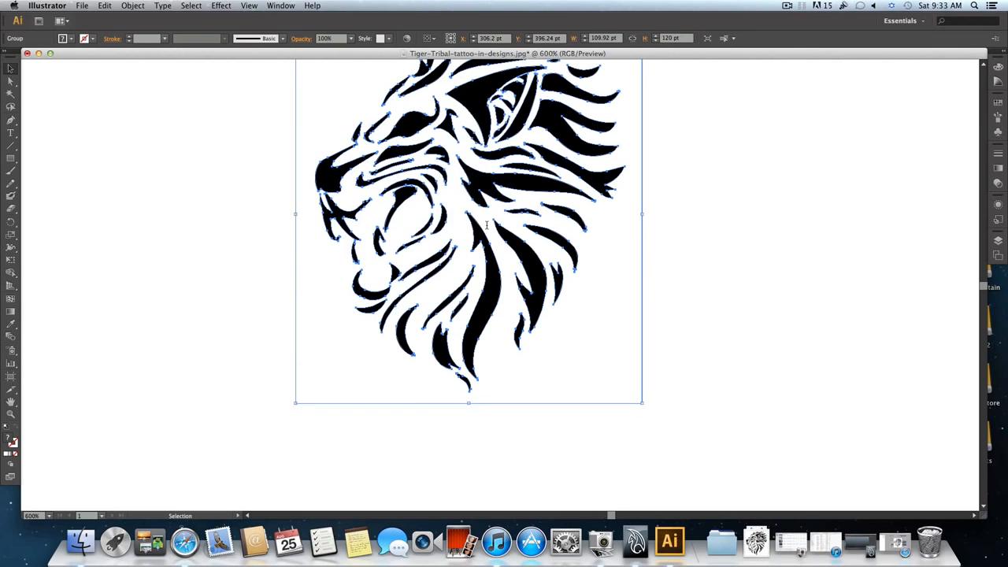
{"action": "scroll", "coordinate": [496, 211], "scroll_direction": "up", "scroll_amount": 2}
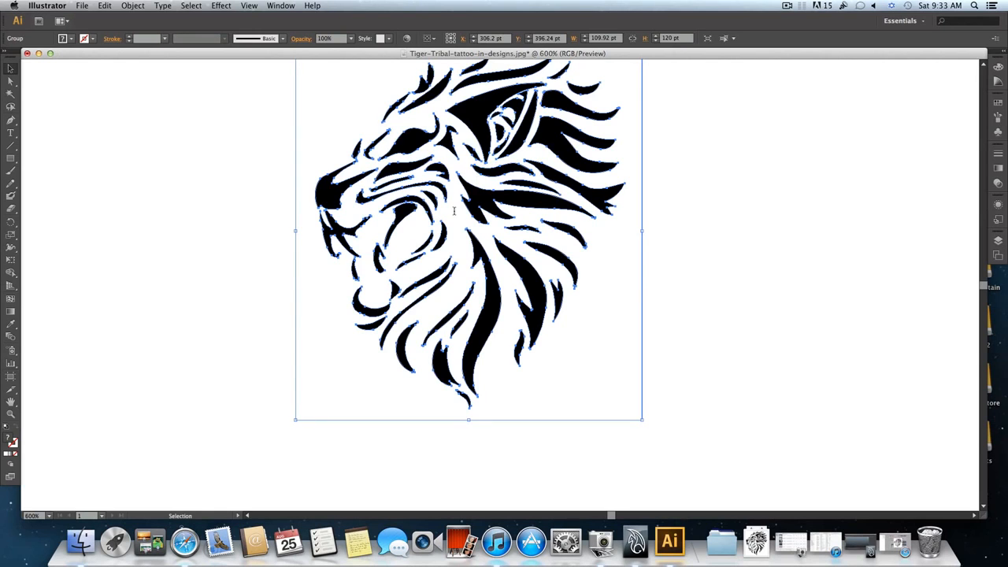
{"action": "scroll", "coordinate": [454, 211], "scroll_direction": "up", "scroll_amount": 2}
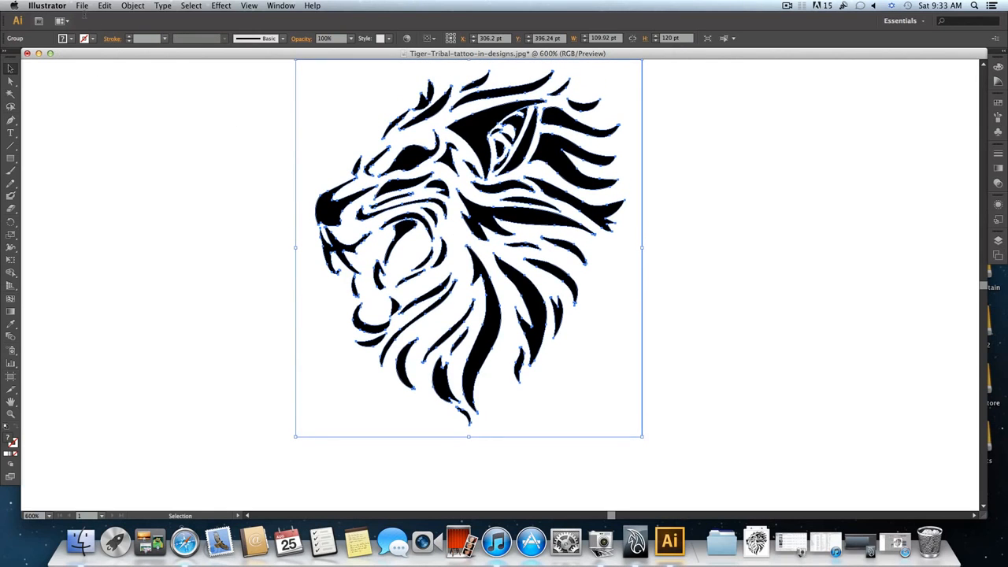
Save the traced artwork under the name lion.ai on the Desktop in Adobe Illustrator (ai) format.
{"action": "left_click", "coordinate": [82, 6]}
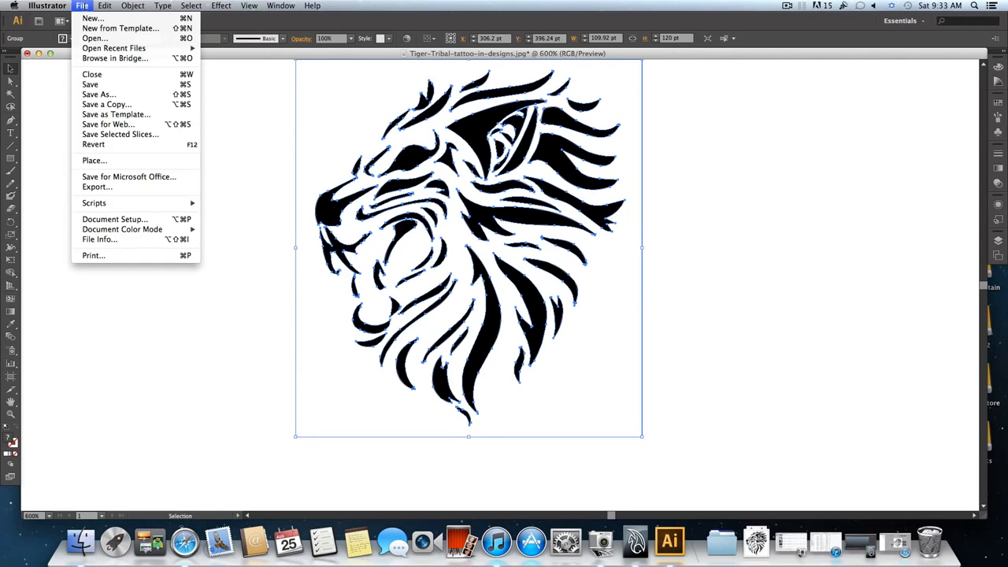
{"action": "left_click", "coordinate": [117, 94]}
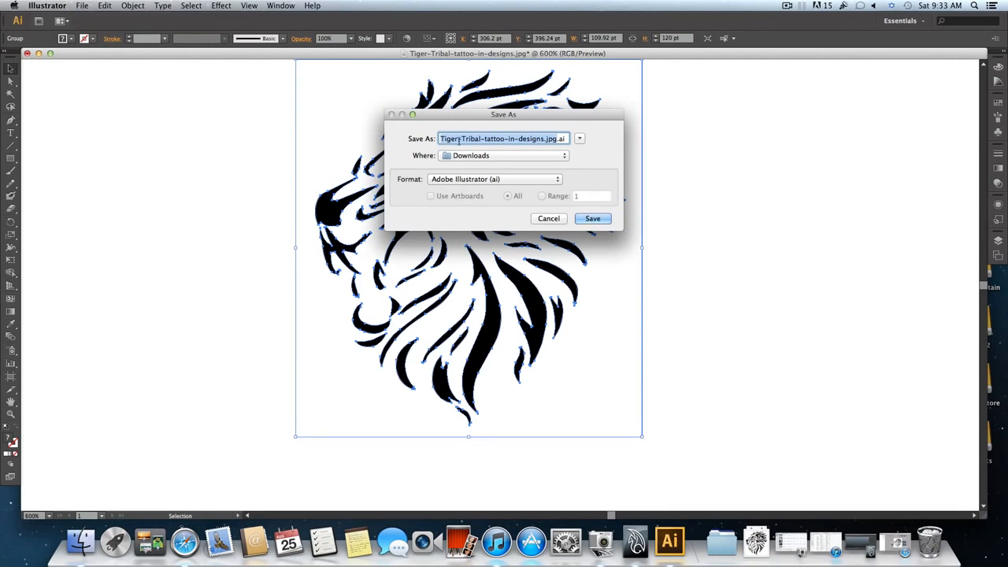
{"action": "type", "text": "lio"}
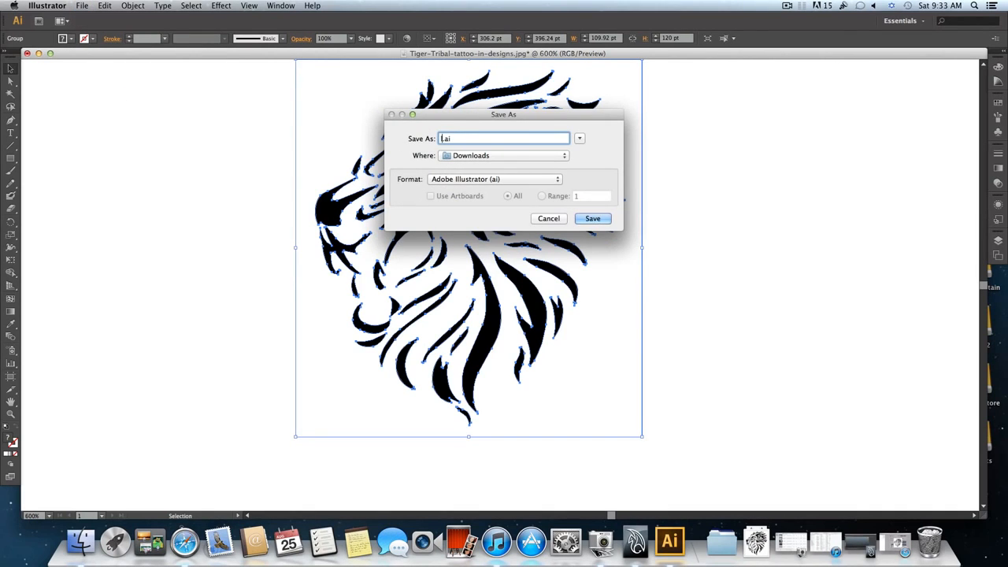
{"action": "type", "text": "n"}
{"action": "left_click", "coordinate": [540, 155]}
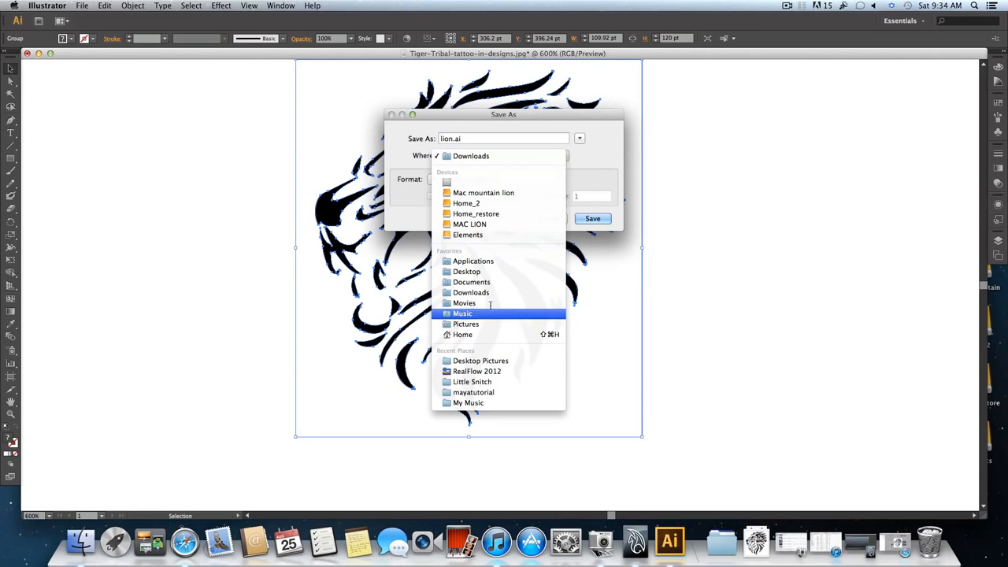
{"action": "left_click", "coordinate": [488, 271]}
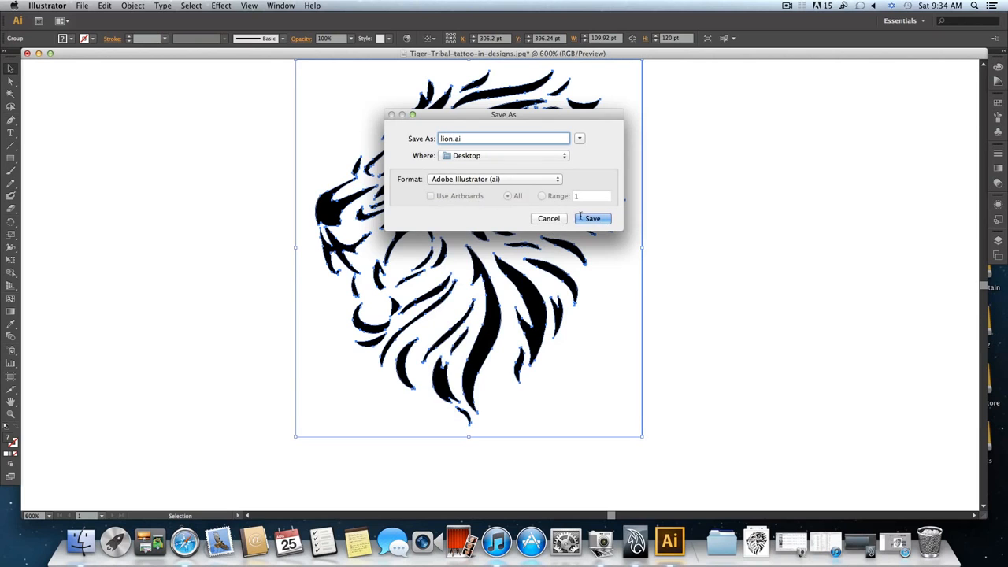
{"action": "left_click", "coordinate": [582, 218]}
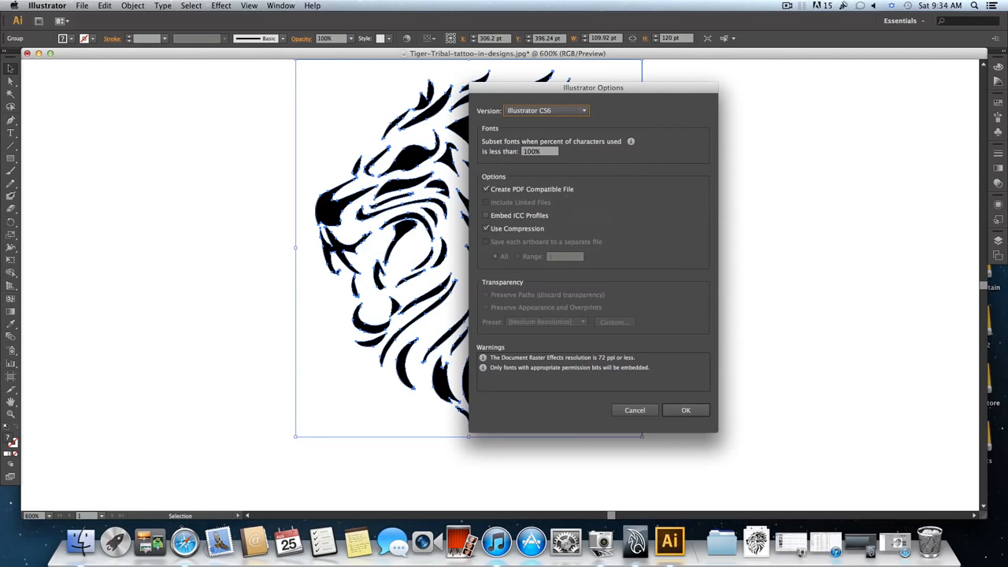
Set the saved file's version to Illustrator 8 and accept the Illustrator options.
{"action": "left_click_drag", "start_coordinate": [555, 86], "coordinate": [356, 110]}
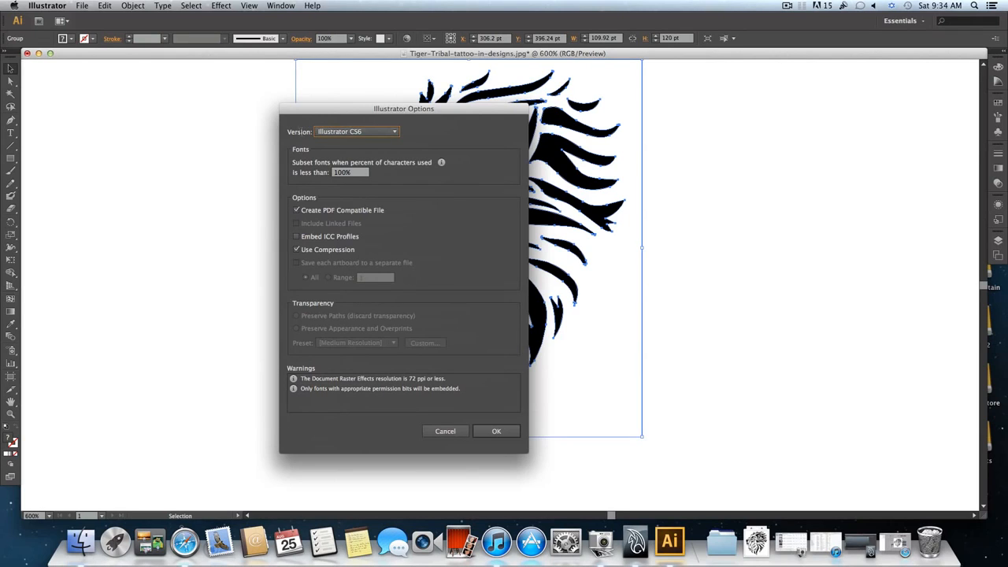
{"action": "left_click", "coordinate": [356, 132]}
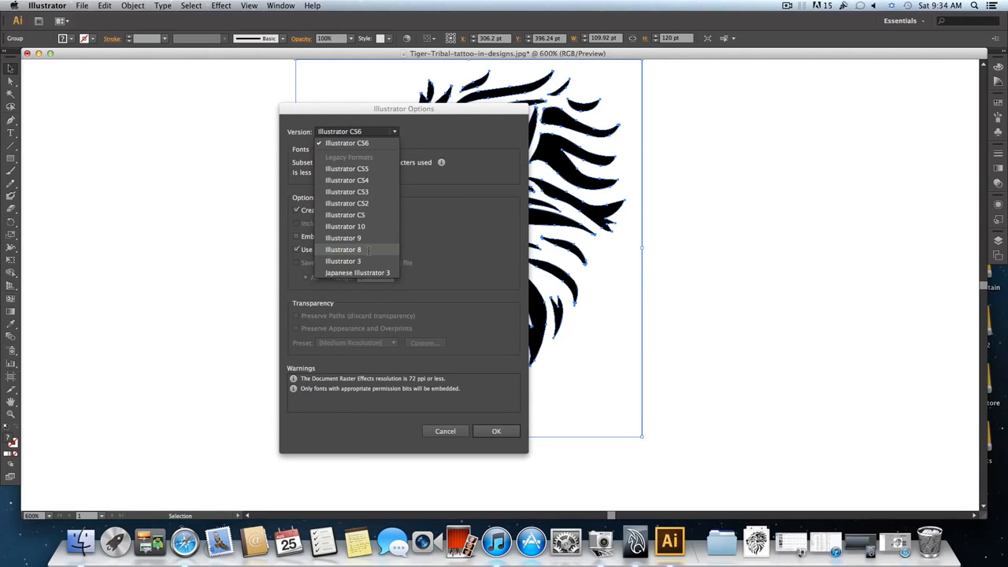
{"action": "left_click", "coordinate": [353, 249]}
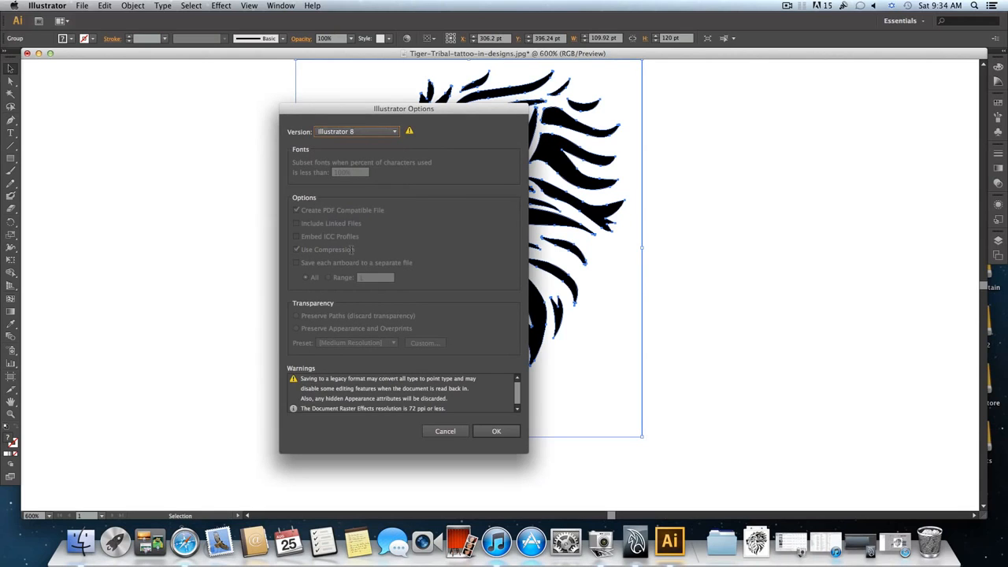
{"action": "left_click", "coordinate": [497, 431]}
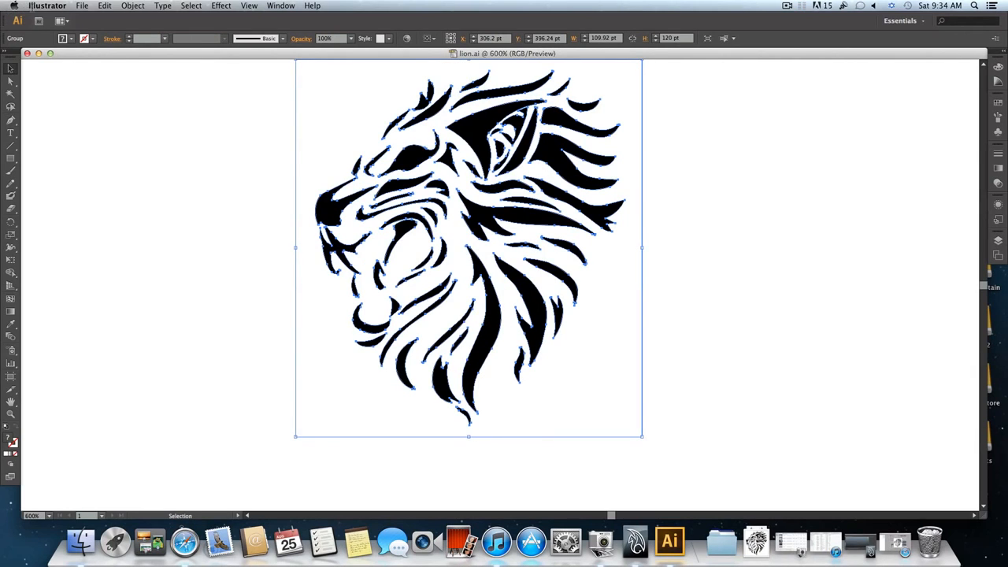
Quit Illustrator, move lion.ai to a clear spot on the desktop above the Downloads window, and switch to Maya.
{"action": "left_click", "coordinate": [47, 6]}
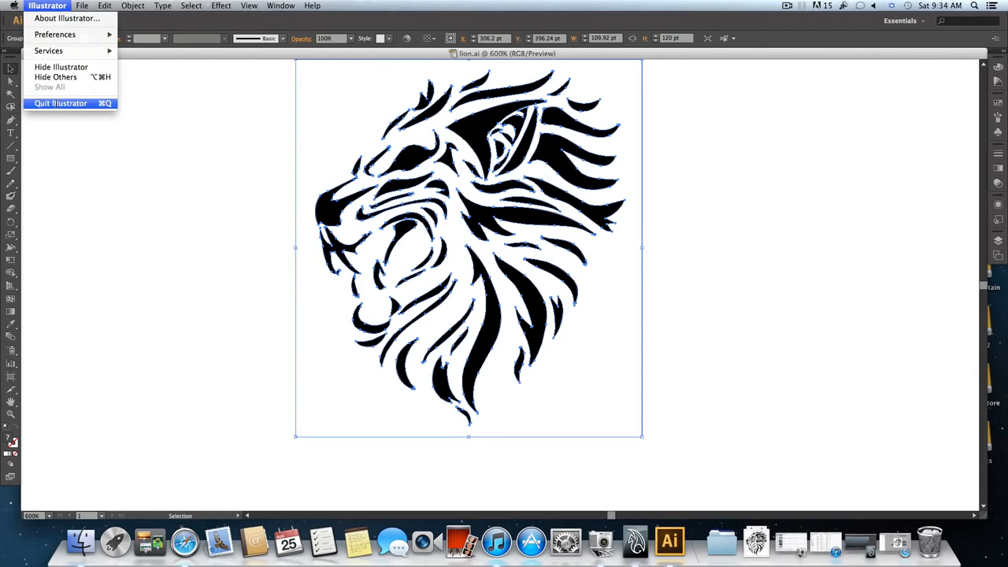
{"action": "left_click", "coordinate": [61, 103]}
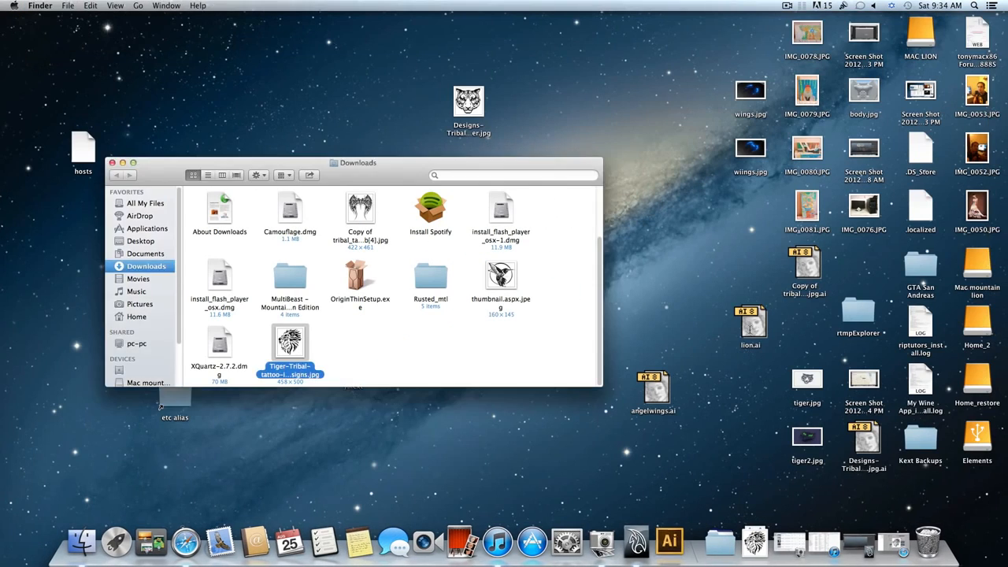
{"action": "left_click_drag", "start_coordinate": [750, 328], "coordinate": [553, 88]}
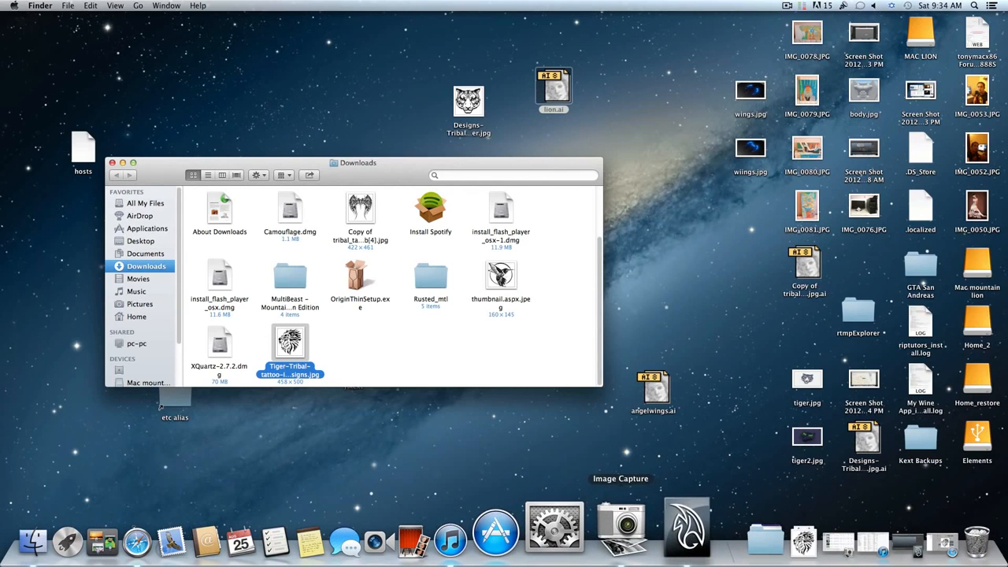
{"action": "left_click", "coordinate": [650, 526]}
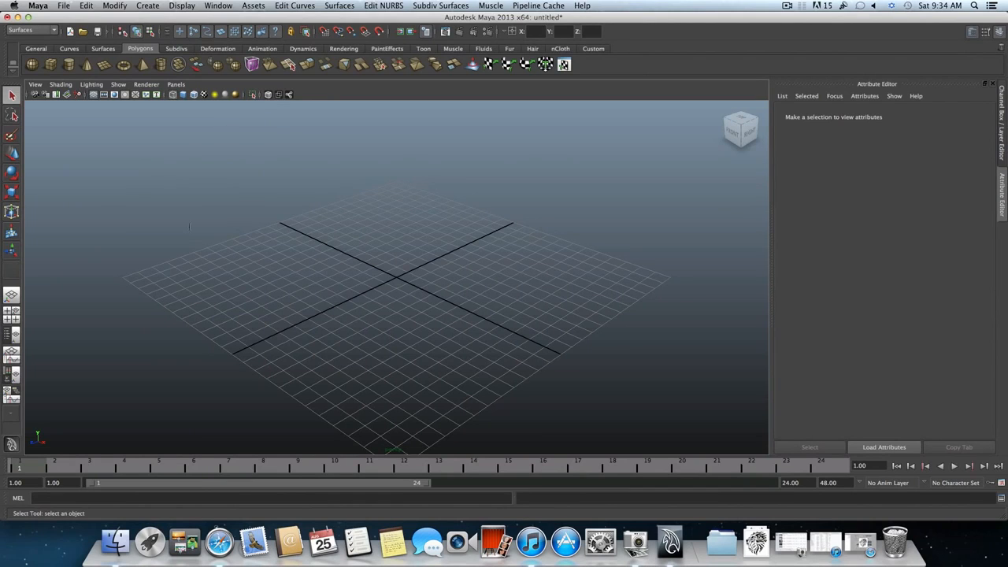
Toggle Smooth Wireframe shading in the perspective viewport and turn the view to the front.
{"action": "left_click", "coordinate": [61, 84]}
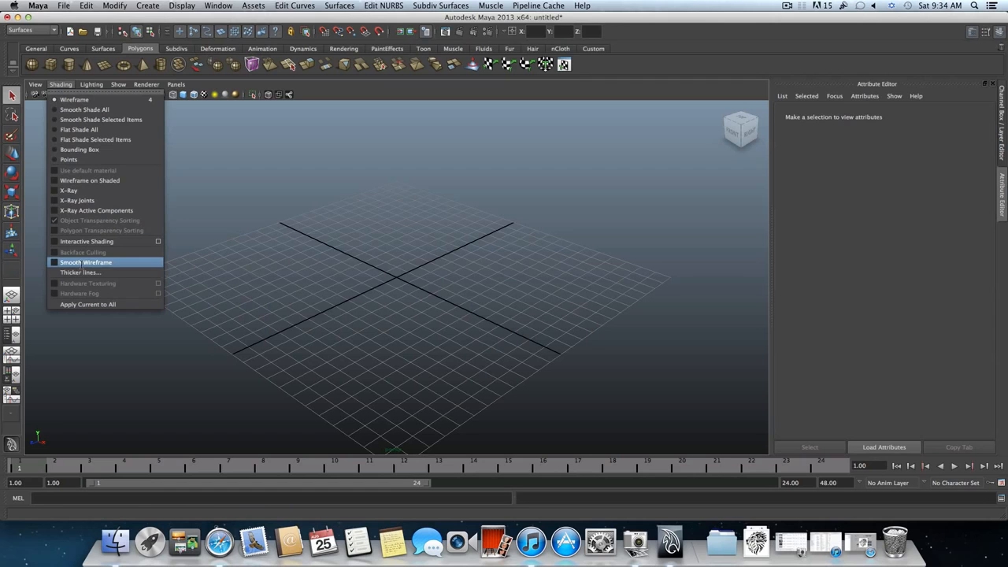
{"action": "left_click", "coordinate": [62, 262]}
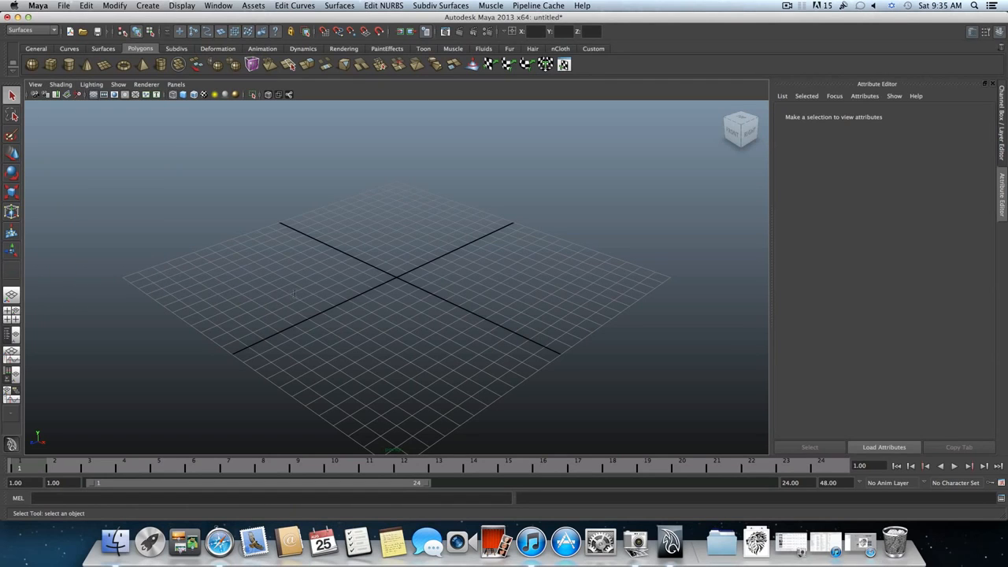
{"action": "left_click_drag", "start_coordinate": [294, 294], "coordinate": [399, 285], "text": "alt"}
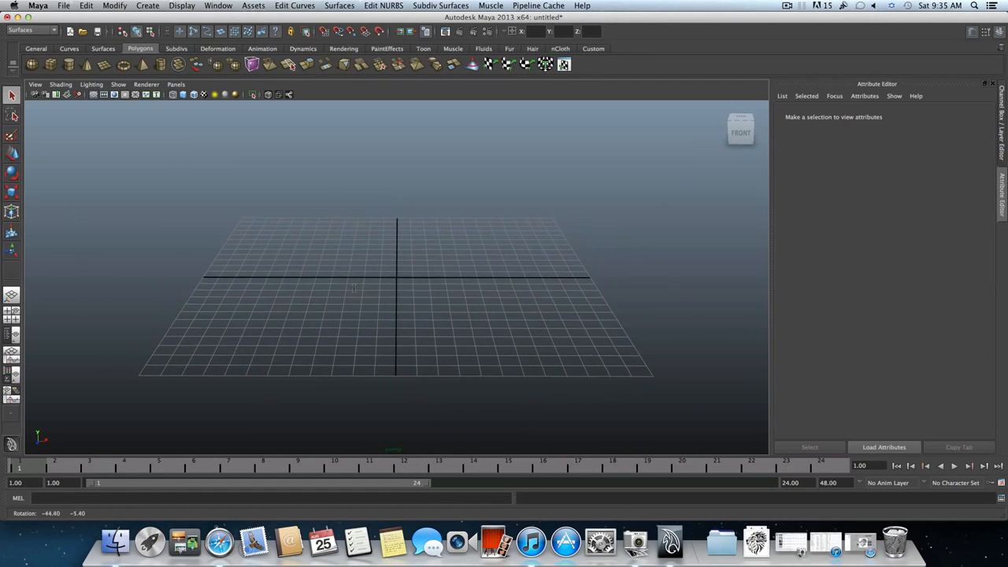
Import lion.ai from the Desktop folder into the scene with the file type set to Adobe(R) Illustrator(R).
{"action": "left_click", "coordinate": [61, 7]}
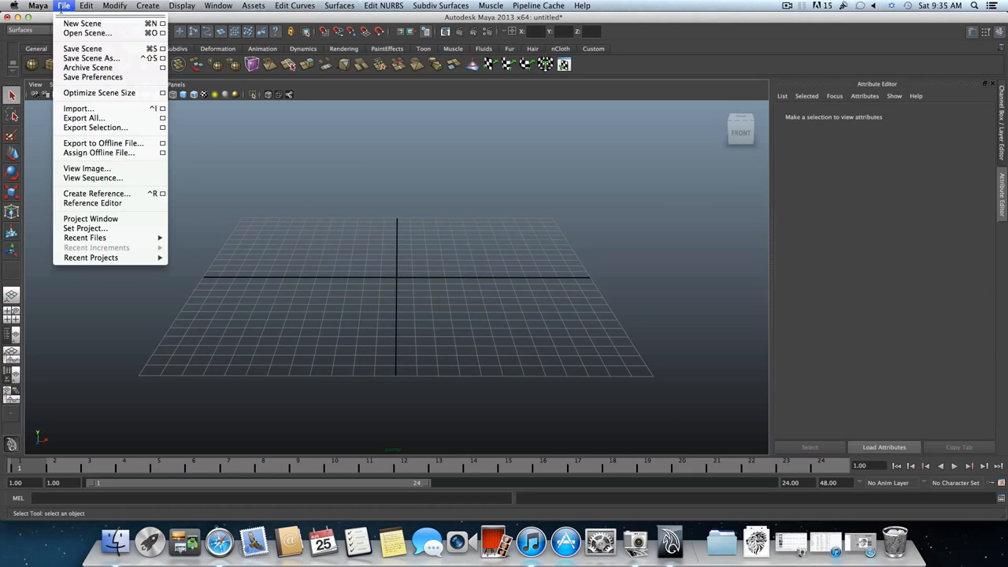
{"action": "left_click", "coordinate": [94, 110]}
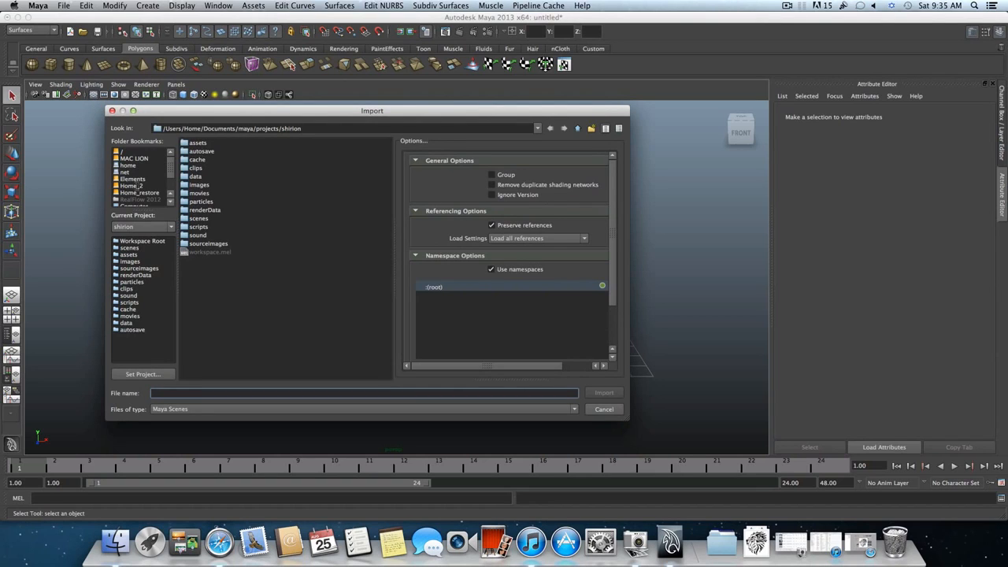
{"action": "scroll", "coordinate": [137, 183], "scroll_direction": "down", "scroll_amount": 3}
{"action": "left_click", "coordinate": [137, 186]}
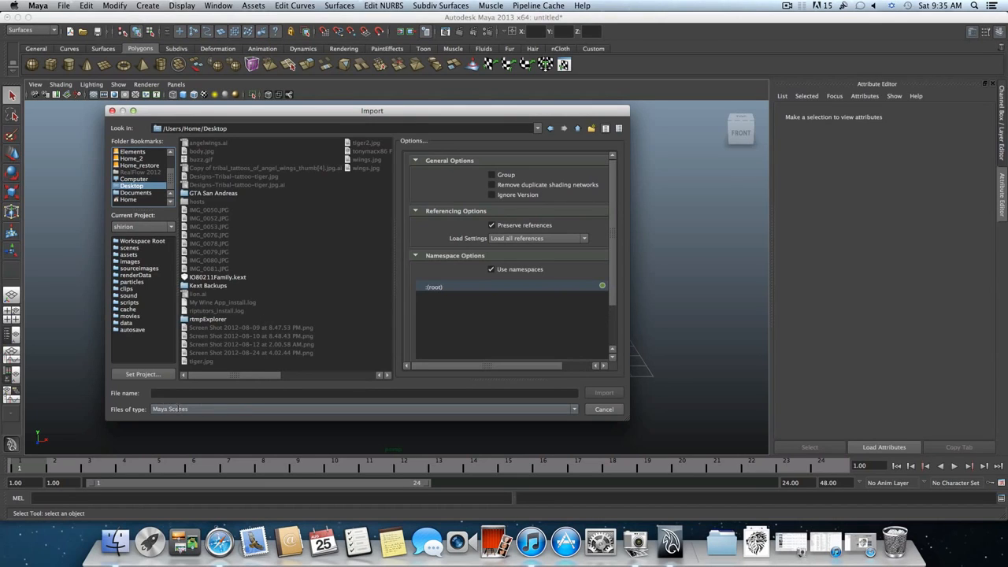
{"action": "left_click", "coordinate": [168, 409]}
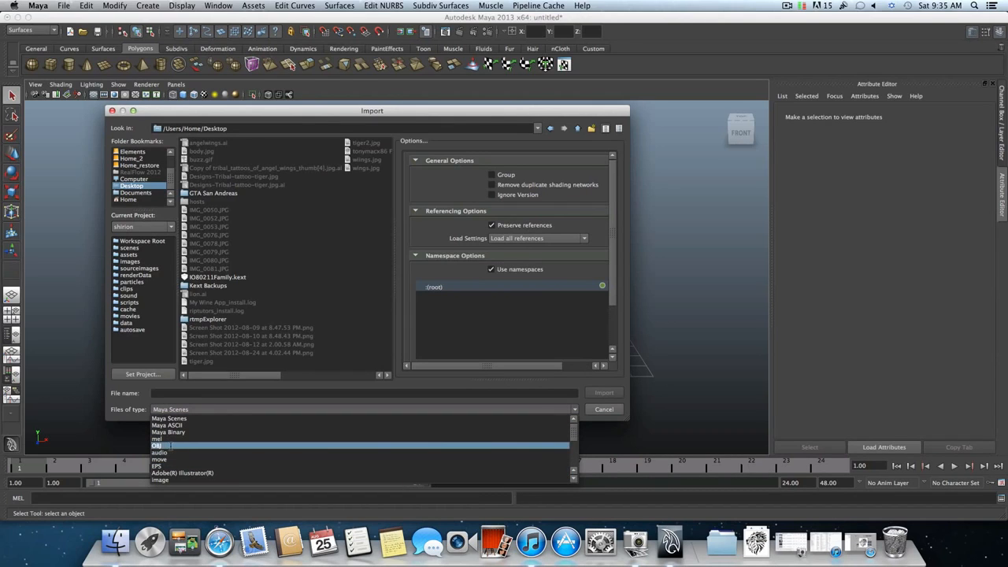
{"action": "left_click", "coordinate": [182, 472]}
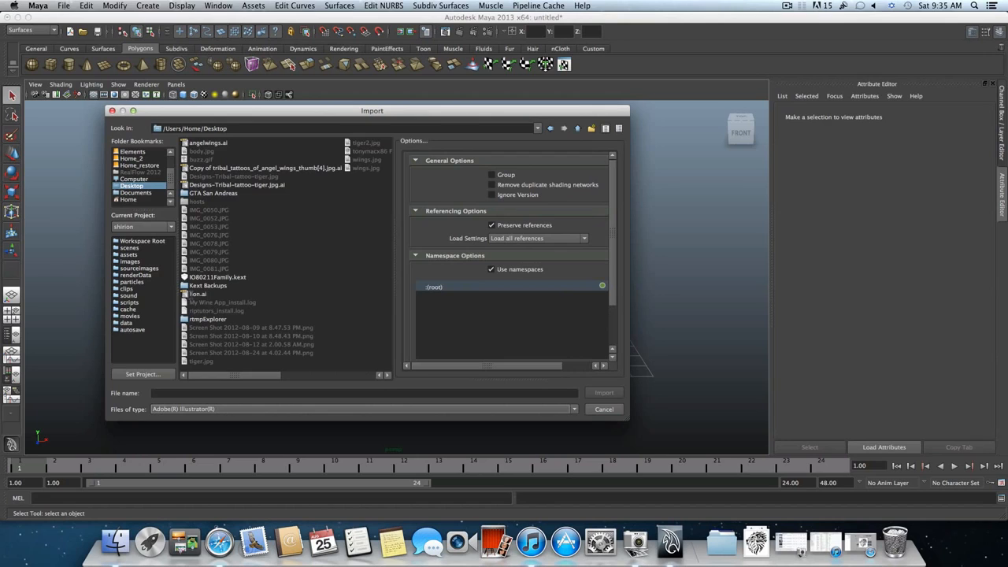
{"action": "left_click", "coordinate": [191, 294]}
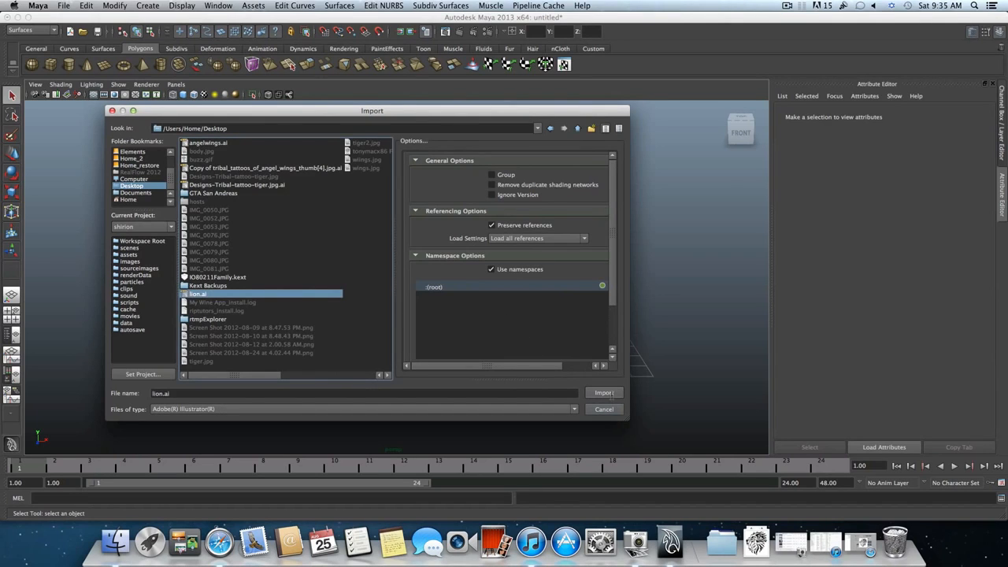
{"action": "left_click", "coordinate": [604, 393]}
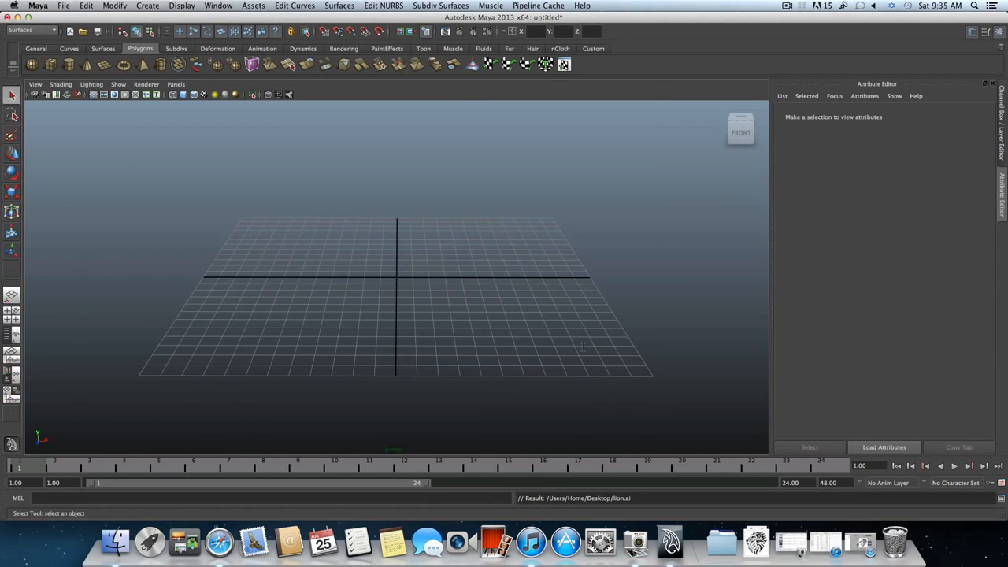
Select all the imported lion curves together with their rectangular frame and center their pivots.
{"action": "left_click_drag", "start_coordinate": [547, 317], "coordinate": [609, 295], "text": "alt"}
{"action": "right_click_drag", "start_coordinate": [609, 295], "coordinate": [539, 294], "text": "alt"}
{"action": "left_click_drag", "start_coordinate": [580, 289], "coordinate": [457, 362], "text": "alt"}
{"action": "mouse_move", "coordinate": [1, 272]}
{"action": "left_mouse_down"}
{"action": "mouse_move", "coordinate": [40, 274]}
{"action": "mouse_move", "coordinate": [1, 273]}
{"action": "left_mouse_up"}
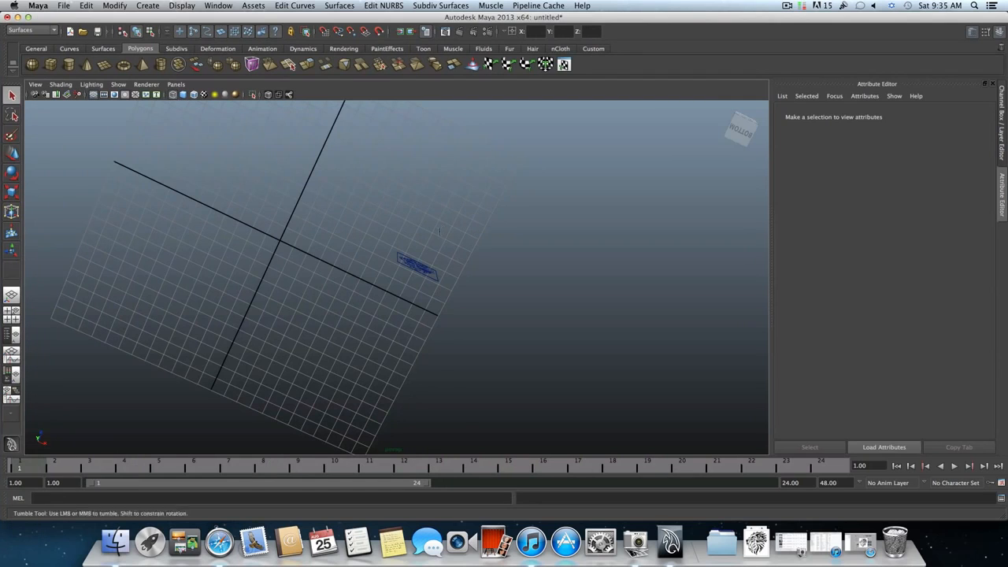
{"action": "left_click_drag", "start_coordinate": [370, 260], "coordinate": [386, 269], "text": "alt"}
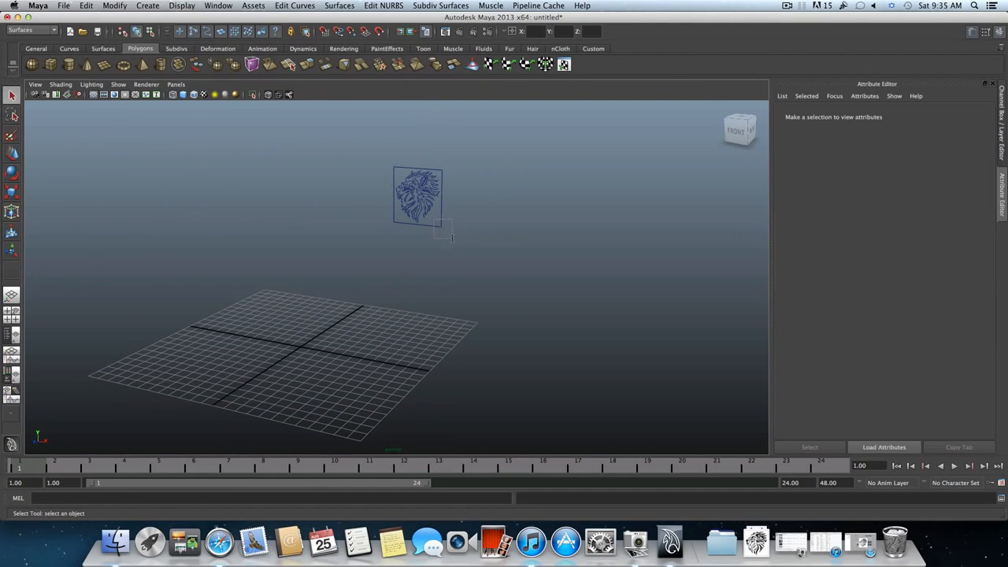
{"action": "left_click_drag", "start_coordinate": [452, 237], "coordinate": [459, 245]}
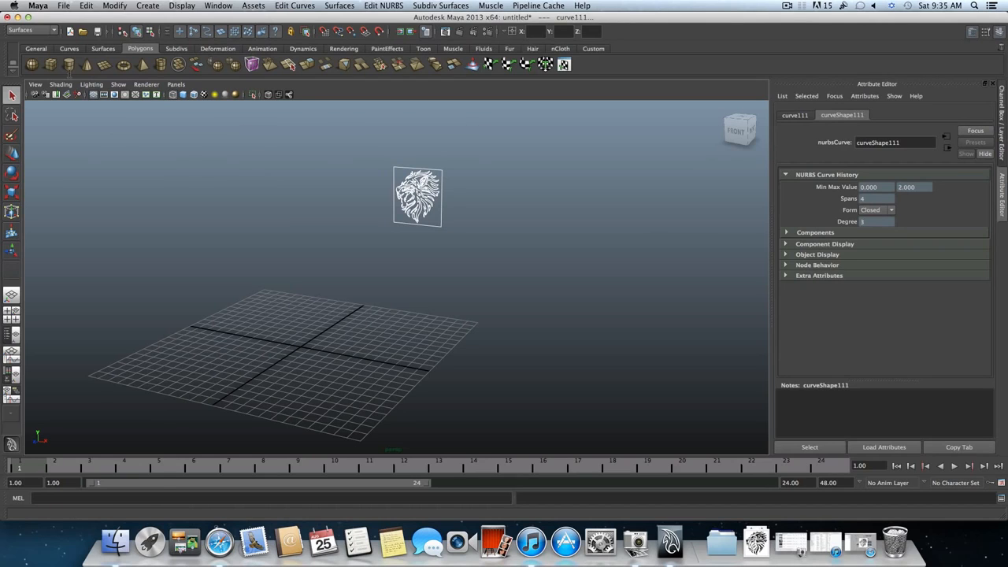
{"action": "left_click", "coordinate": [114, 6]}
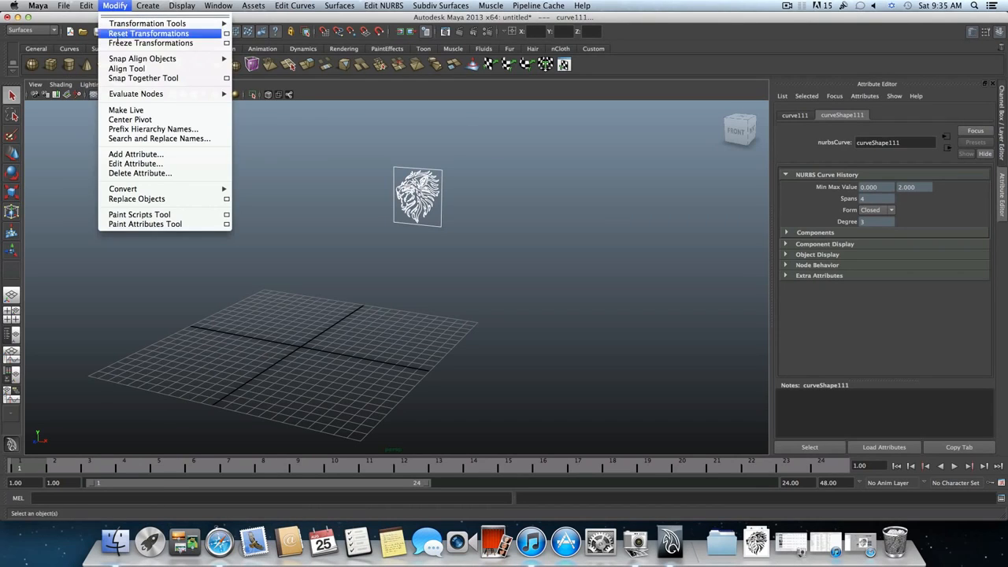
{"action": "left_click", "coordinate": [126, 120]}
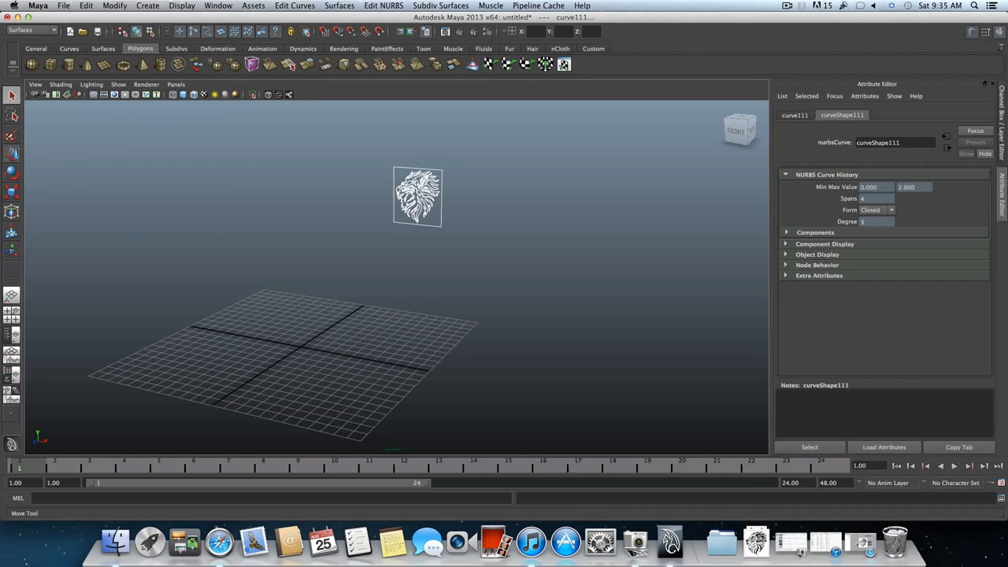
Move the selected lion curves sideways and down so they stand on the grid near the origin.
{"action": "left_click", "coordinate": [11, 153]}
{"action": "left_click_drag", "start_coordinate": [454, 182], "coordinate": [345, 174]}
{"action": "left_click_drag", "start_coordinate": [313, 135], "coordinate": [317, 264]}
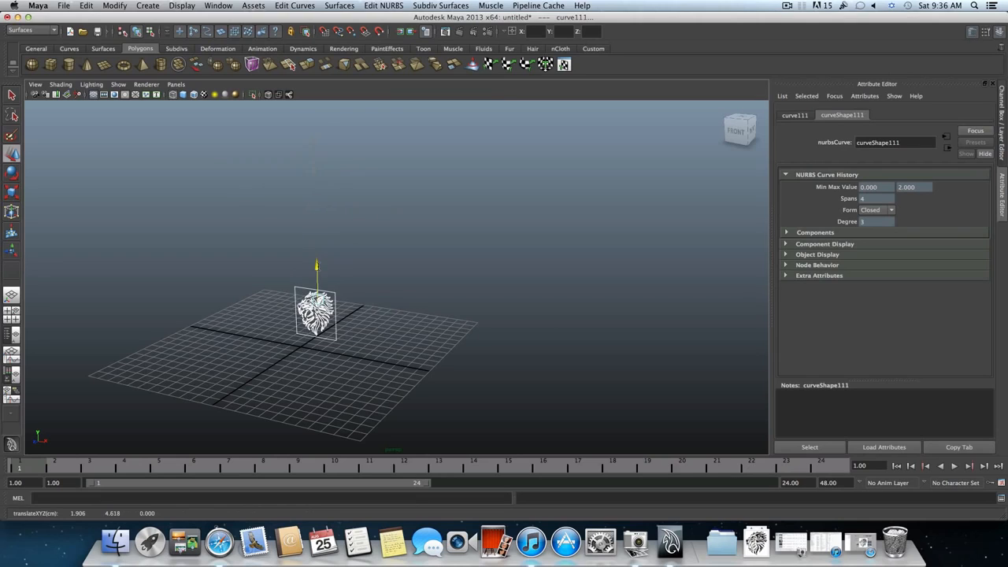
{"action": "left_click_drag", "start_coordinate": [322, 335], "coordinate": [333, 313], "text": "alt"}
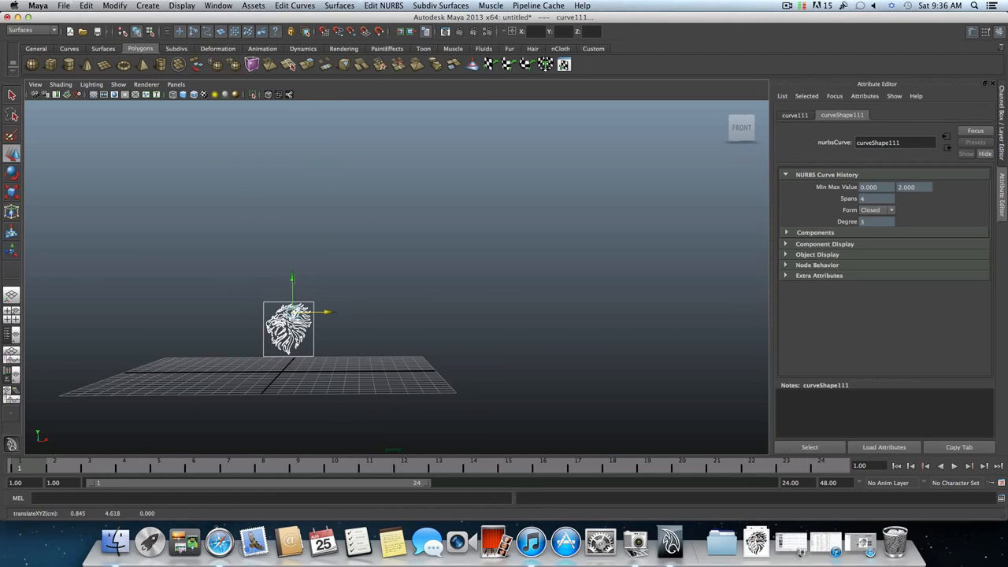
{"action": "left_click_drag", "start_coordinate": [293, 279], "coordinate": [293, 293]}
{"action": "scroll", "coordinate": [347, 352], "scroll_direction": "up", "scroll_amount": 3}
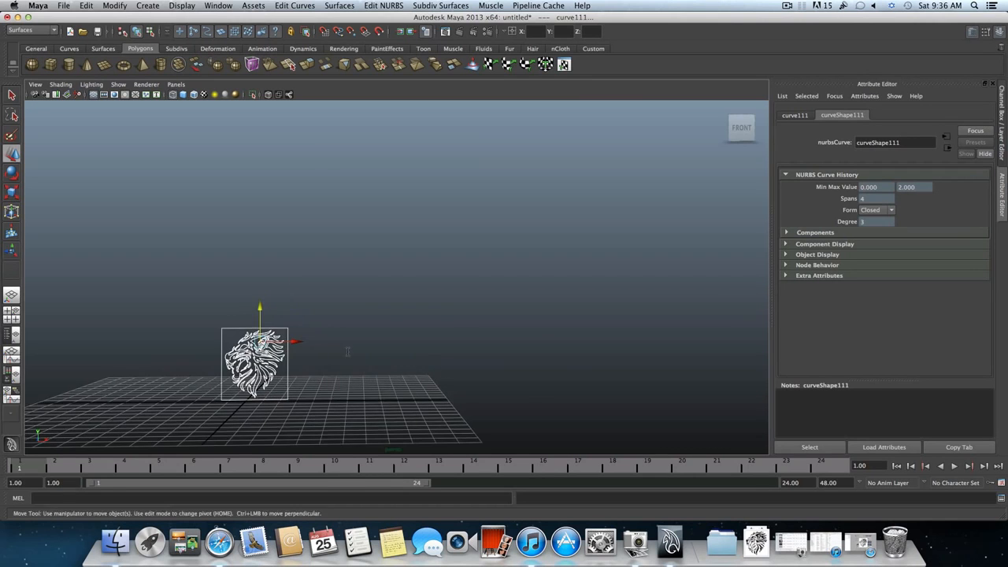
{"action": "middle_click_drag", "start_coordinate": [347, 352], "coordinate": [473, 271], "text": "alt"}
{"action": "scroll", "coordinate": [422, 289], "scroll_direction": "up", "scroll_amount": 3}
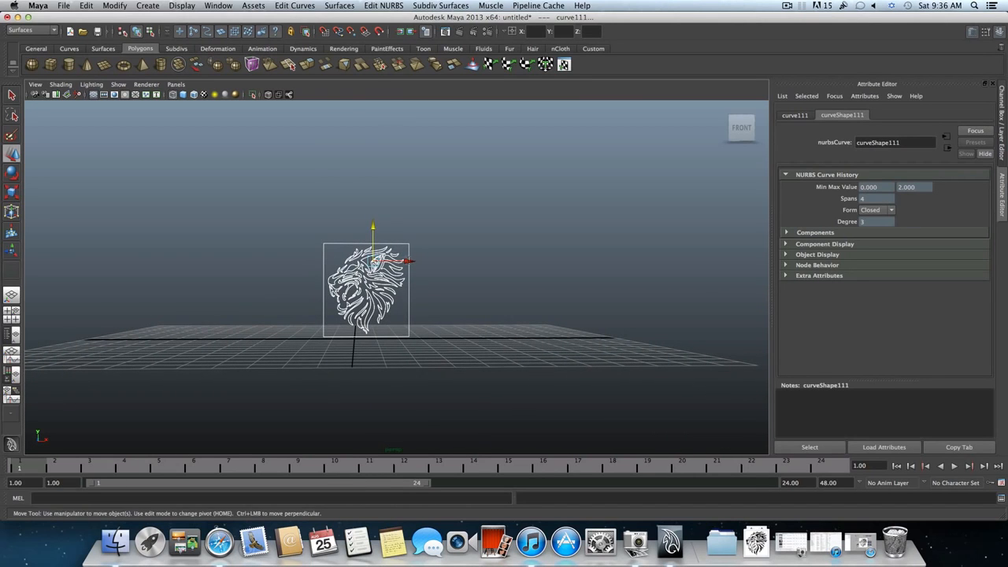
{"action": "scroll", "coordinate": [419, 307], "scroll_direction": "up", "scroll_amount": 3}
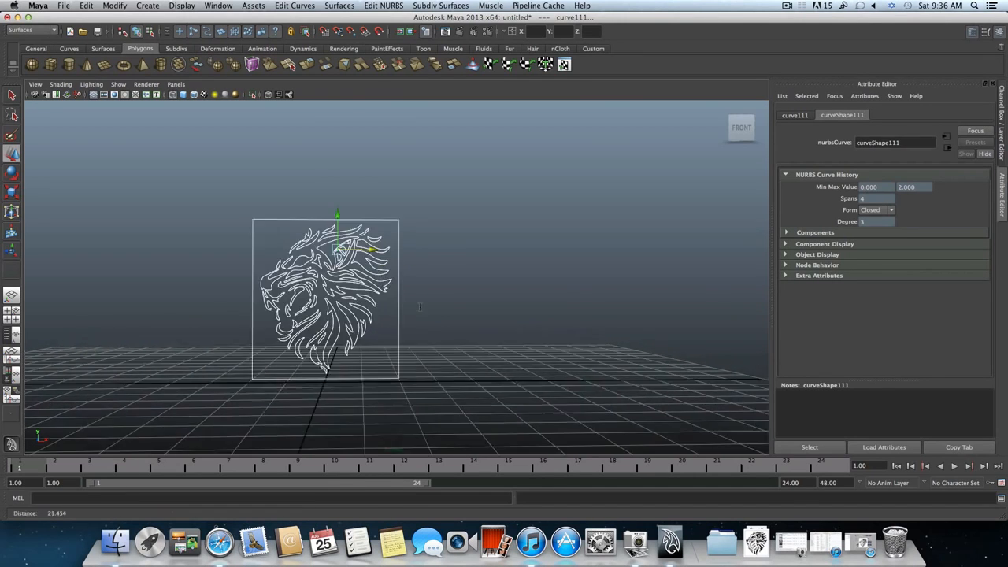
{"action": "scroll", "coordinate": [420, 307], "scroll_direction": "up", "scroll_amount": 4}
{"action": "middle_click_drag", "start_coordinate": [420, 307], "coordinate": [463, 276], "text": "alt"}
{"action": "left_click_drag", "start_coordinate": [449, 293], "coordinate": [435, 297], "text": "alt"}
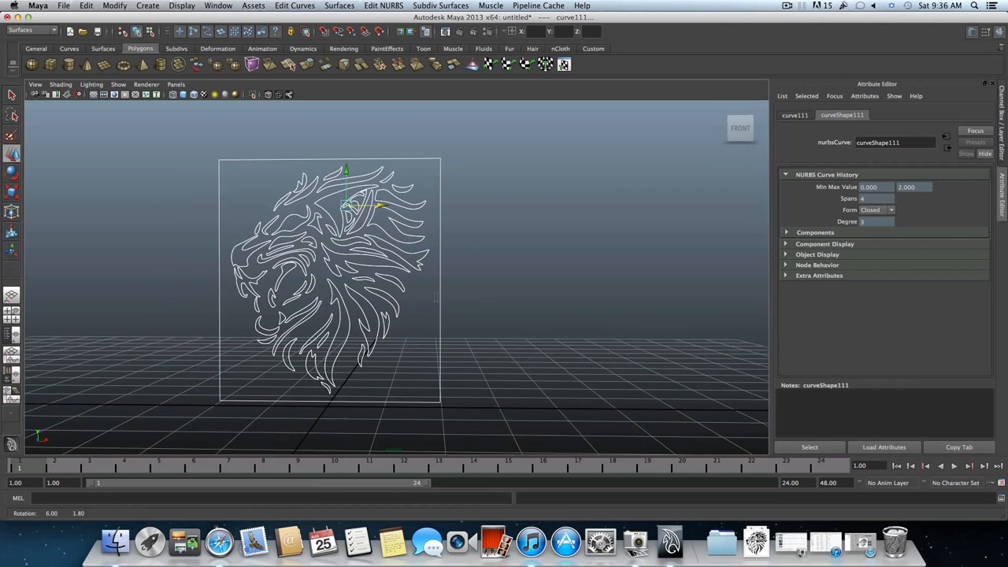
Delete the rectangular frame curve surrounding the lion artwork.
{"action": "left_click", "coordinate": [470, 277]}
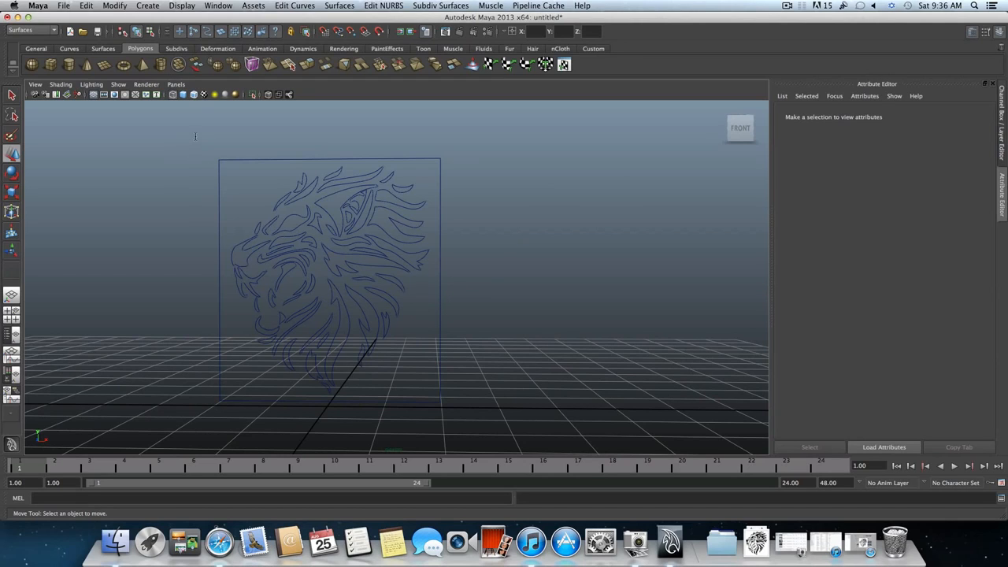
{"action": "left_click", "coordinate": [245, 178]}
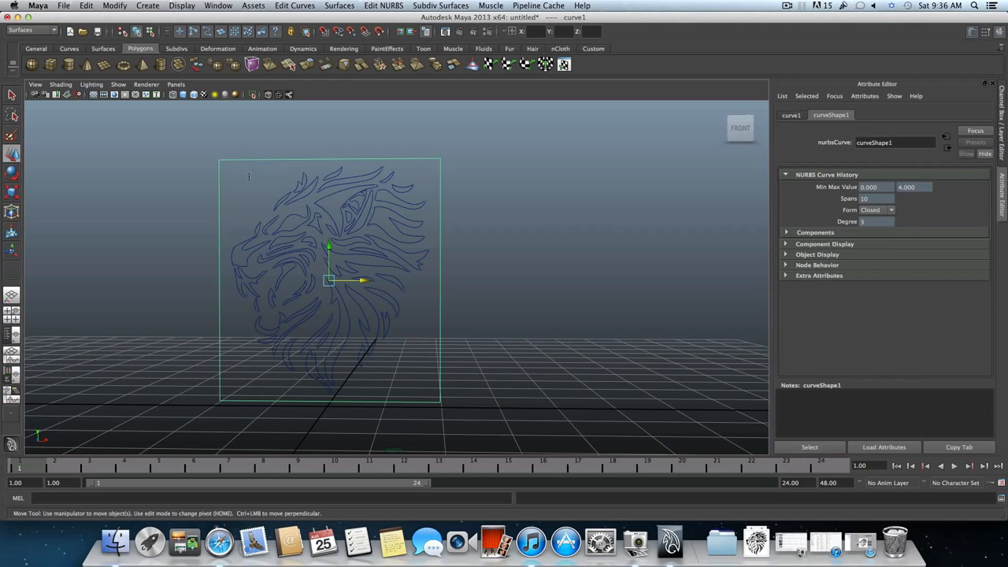
{"action": "left_click", "coordinate": [249, 176]}
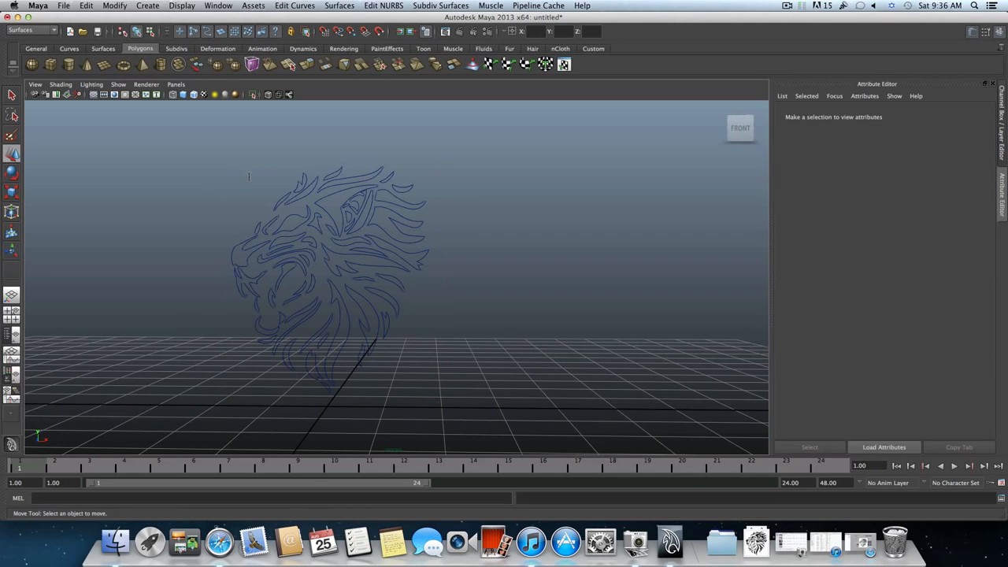
Examine the separate lion outline curves close up and from an angle, checking the mane, mouth and ear shapes.
{"action": "left_click_drag", "start_coordinate": [332, 230], "coordinate": [291, 228], "text": "alt"}
{"action": "scroll", "coordinate": [413, 240], "scroll_direction": "up", "scroll_amount": 5}
{"action": "left_click_drag", "start_coordinate": [413, 240], "coordinate": [472, 185], "text": "alt"}
{"action": "scroll", "coordinate": [441, 217], "scroll_direction": "down", "scroll_amount": 3}
{"action": "left_click_drag", "start_coordinate": [272, 232], "coordinate": [302, 225], "text": "alt"}
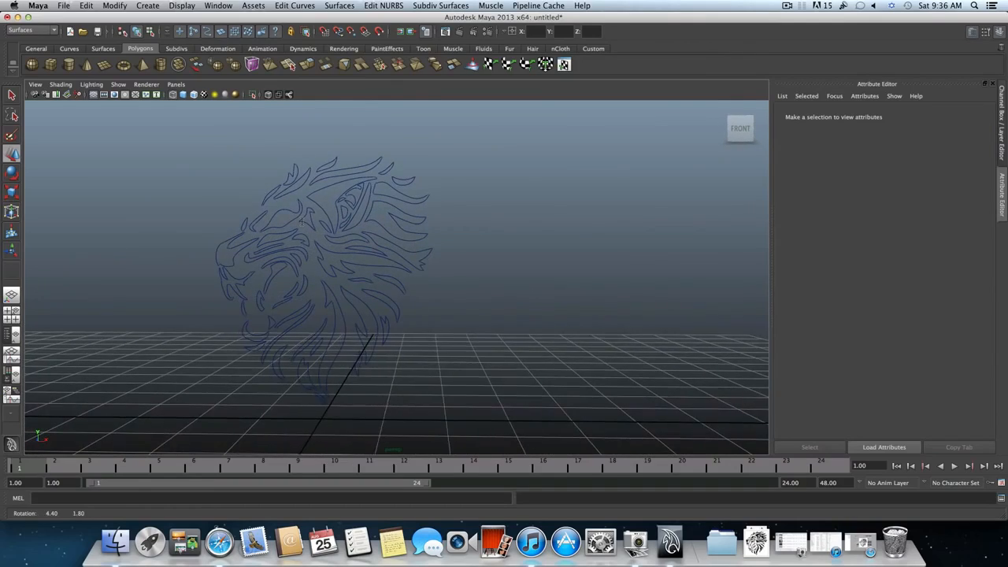
{"action": "middle_click_drag", "start_coordinate": [302, 225], "coordinate": [318, 214], "text": "alt"}
{"action": "left_click_drag", "start_coordinate": [333, 229], "coordinate": [295, 244], "text": "alt"}
{"action": "right_click_drag", "start_coordinate": [297, 263], "coordinate": [466, 288], "text": "alt"}
{"action": "middle_click_drag", "start_coordinate": [244, 224], "coordinate": [324, 210], "text": "alt"}
{"action": "right_click_drag", "start_coordinate": [276, 203], "coordinate": [341, 208], "text": "alt"}
{"action": "middle_click_drag", "start_coordinate": [341, 208], "coordinate": [372, 270], "text": "alt"}
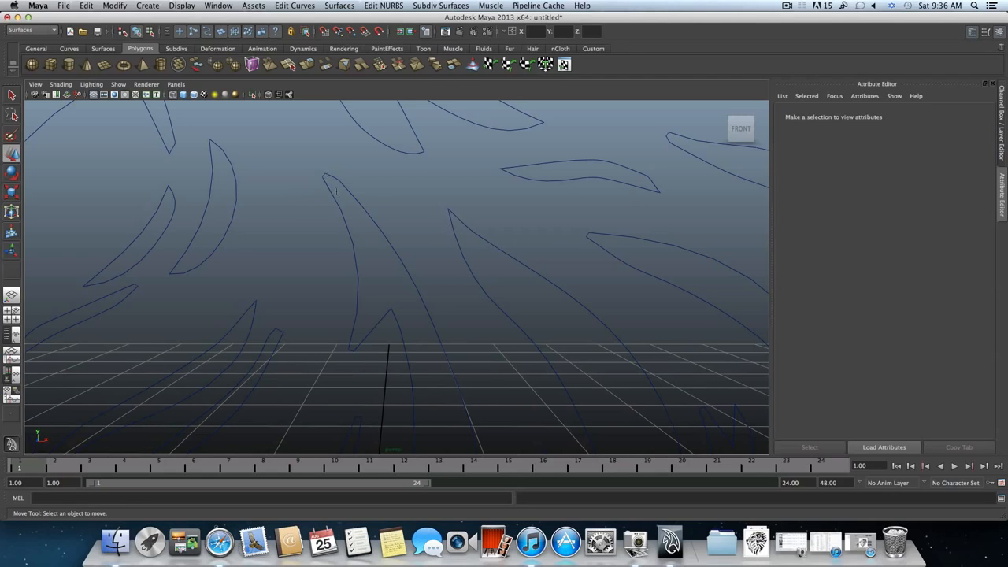
{"action": "scroll", "coordinate": [344, 257], "scroll_direction": "down", "scroll_amount": 3}
{"action": "scroll", "coordinate": [302, 209], "scroll_direction": "down", "scroll_amount": 3}
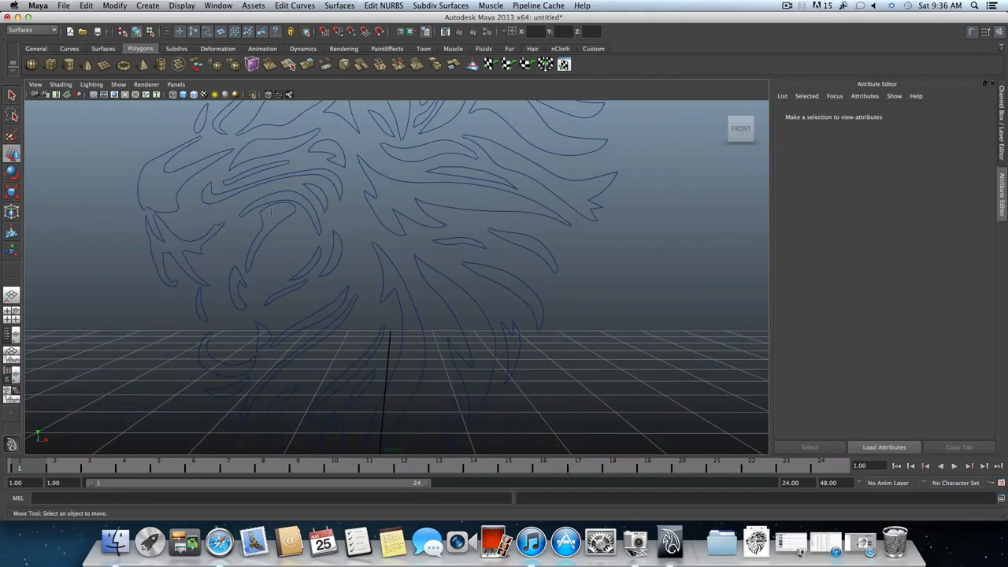
{"action": "mouse_move", "coordinate": [302, 208]}
{"action": "left_mouse_down", "text": "alt"}
{"action": "mouse_move", "coordinate": [268, 276]}
{"action": "mouse_move", "coordinate": [281, 250]}
{"action": "left_mouse_up", "text": "alt"}
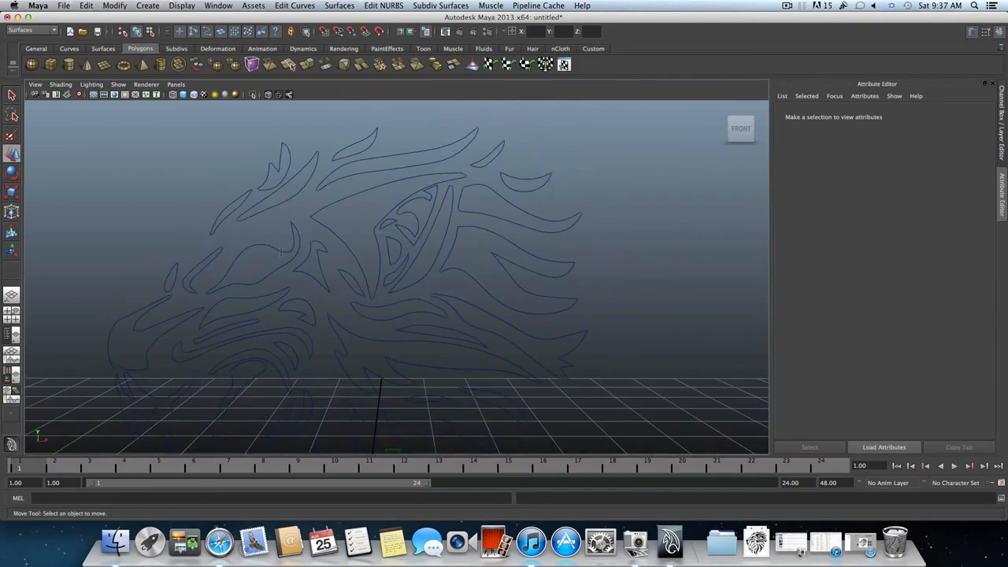
{"action": "mouse_move", "coordinate": [335, 228]}
{"action": "left_mouse_down", "text": "alt"}
{"action": "mouse_move", "coordinate": [236, 256]}
{"action": "mouse_move", "coordinate": [331, 244]}
{"action": "left_mouse_up", "text": "alt"}
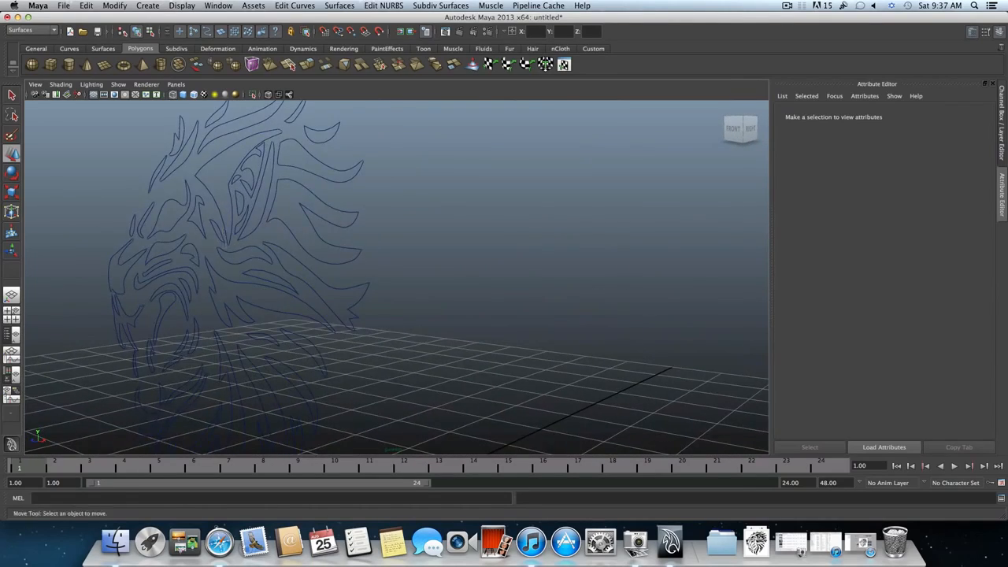
{"action": "middle_click_drag", "start_coordinate": [331, 244], "coordinate": [370, 283], "text": "alt"}
{"action": "right_click_drag", "start_coordinate": [370, 284], "coordinate": [410, 283], "text": "alt"}
{"action": "left_click_drag", "start_coordinate": [225, 216], "coordinate": [327, 214], "text": "alt"}
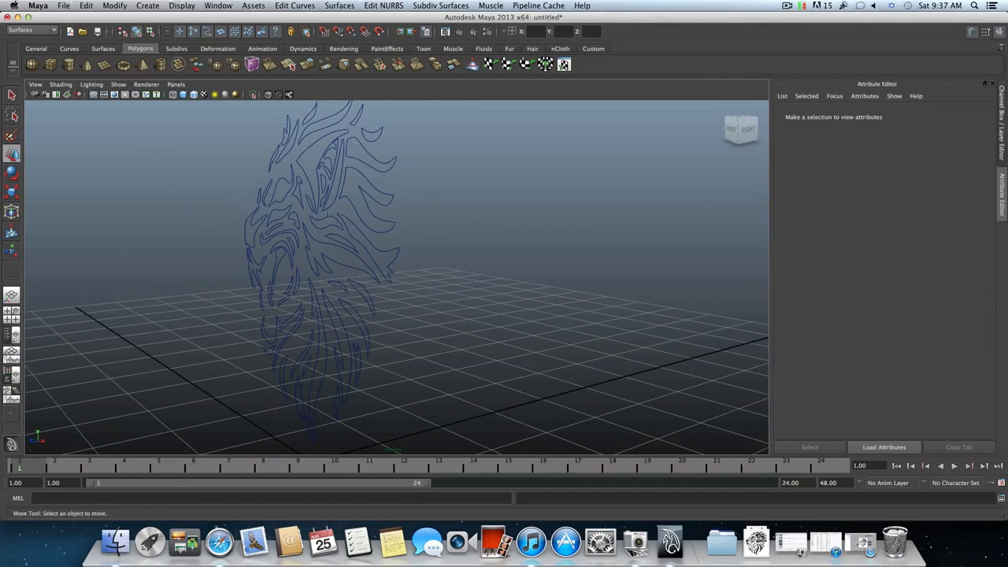
Move the jagged mane curve behind the mouth forward along the Z axis, out of the lion's plane.
{"action": "left_click", "coordinate": [334, 245]}
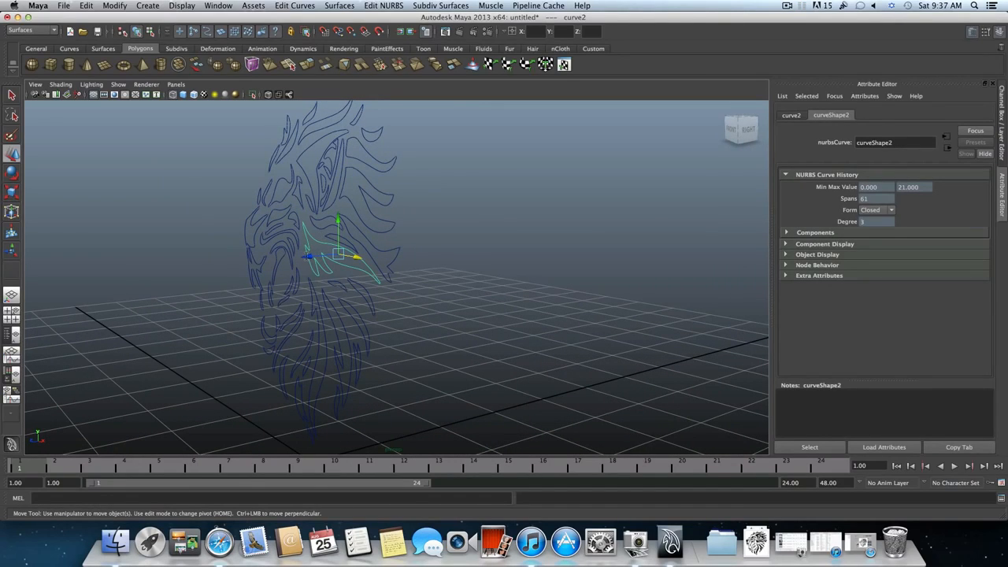
{"action": "left_click_drag", "start_coordinate": [310, 256], "coordinate": [512, 265]}
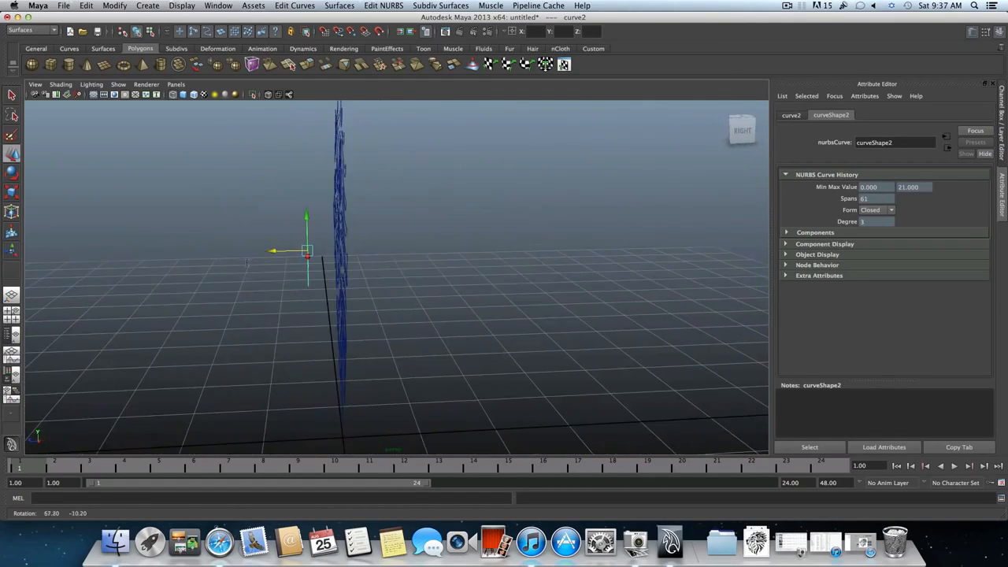
{"action": "left_click_drag", "start_coordinate": [331, 265], "coordinate": [283, 241], "text": "alt"}
{"action": "scroll", "coordinate": [297, 234], "scroll_direction": "down", "scroll_amount": 3}
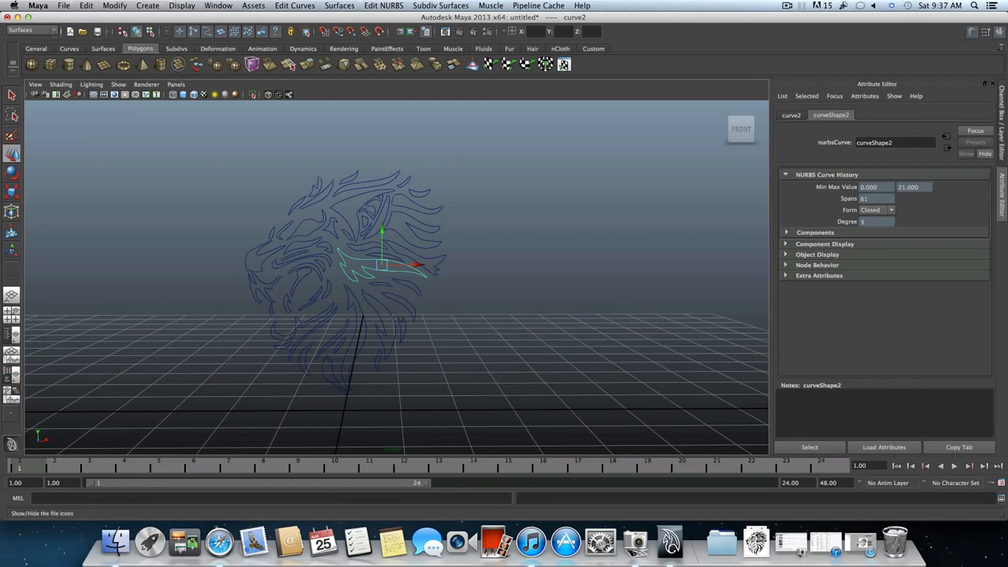
Save the Bevel Plus options with bevel width 0.01, bevel depth 0.1 and extrude distance 0.25, and close them without applying.
{"action": "left_click", "coordinate": [32, 30]}
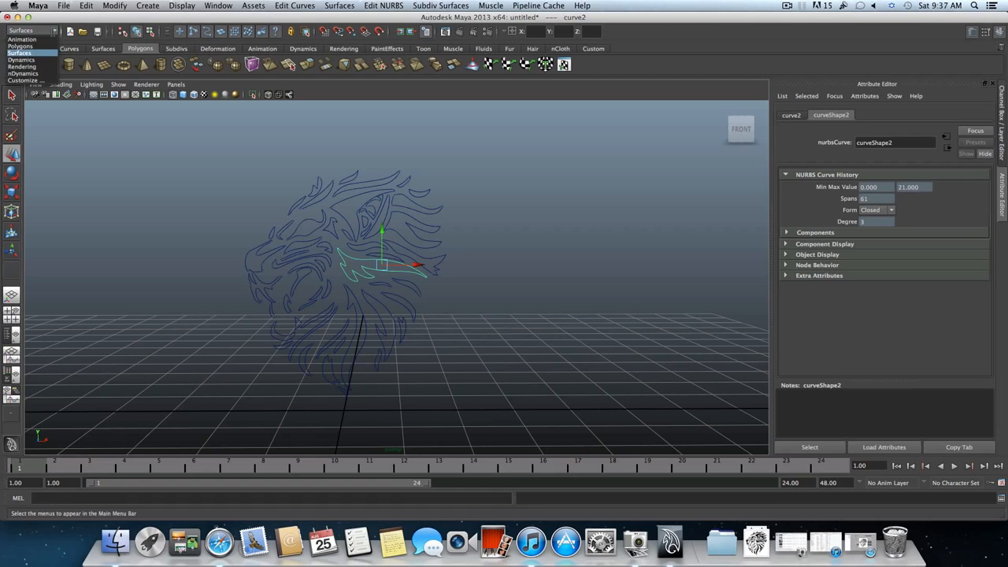
{"action": "left_click", "coordinate": [19, 53]}
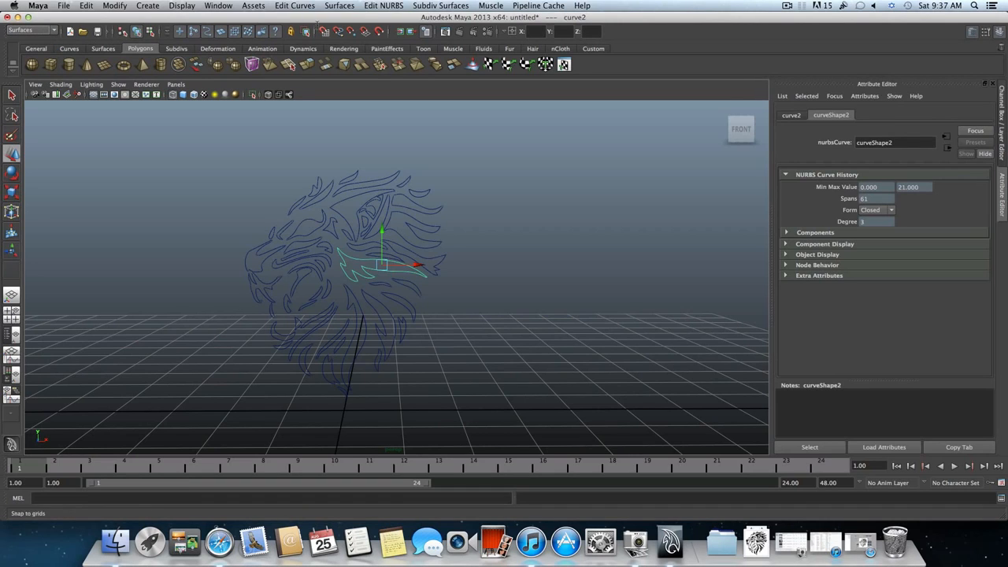
{"action": "left_click", "coordinate": [334, 7]}
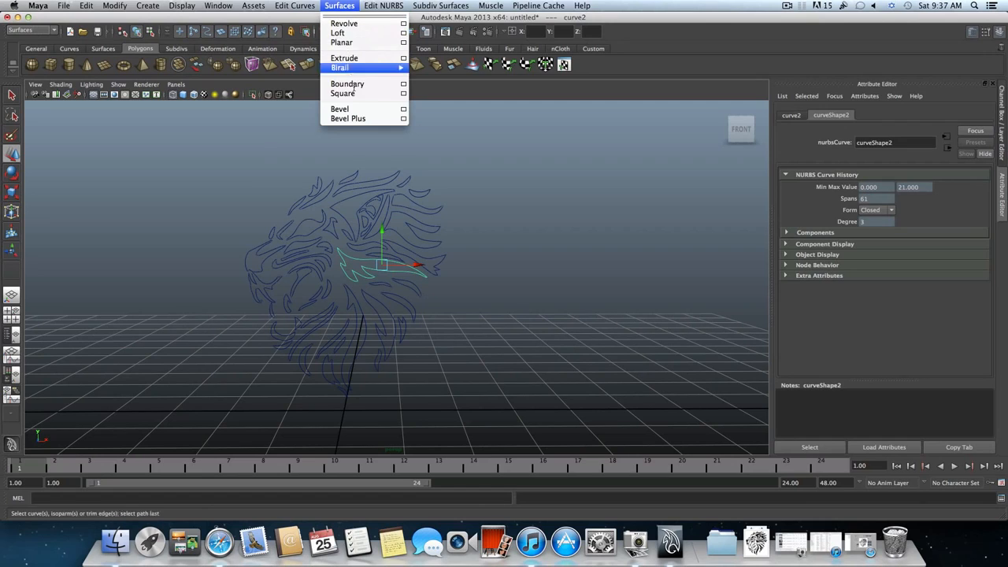
{"action": "left_click", "coordinate": [403, 119]}
{"action": "left_click_drag", "start_coordinate": [433, 186], "coordinate": [494, 131]}
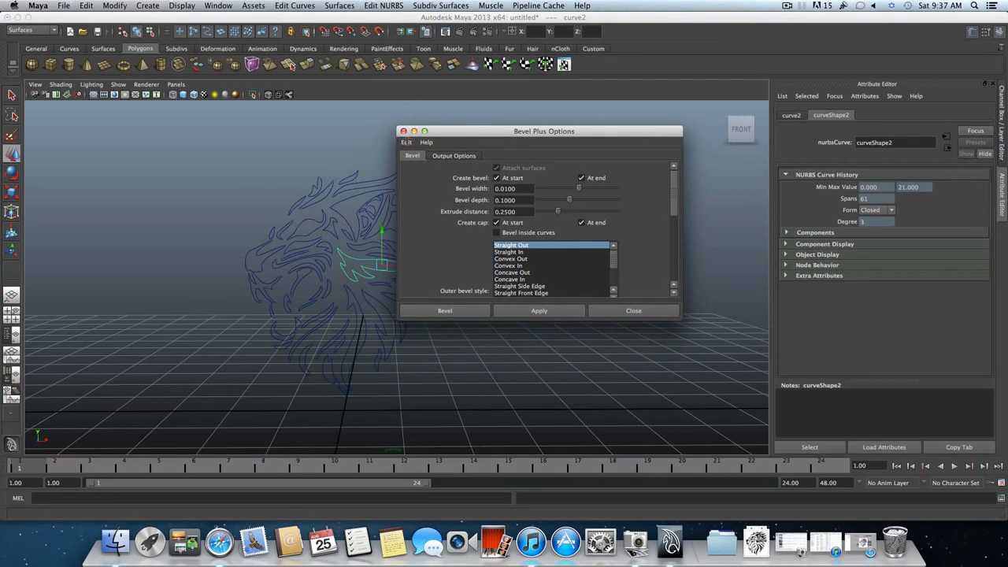
{"action": "left_click", "coordinate": [407, 142]}
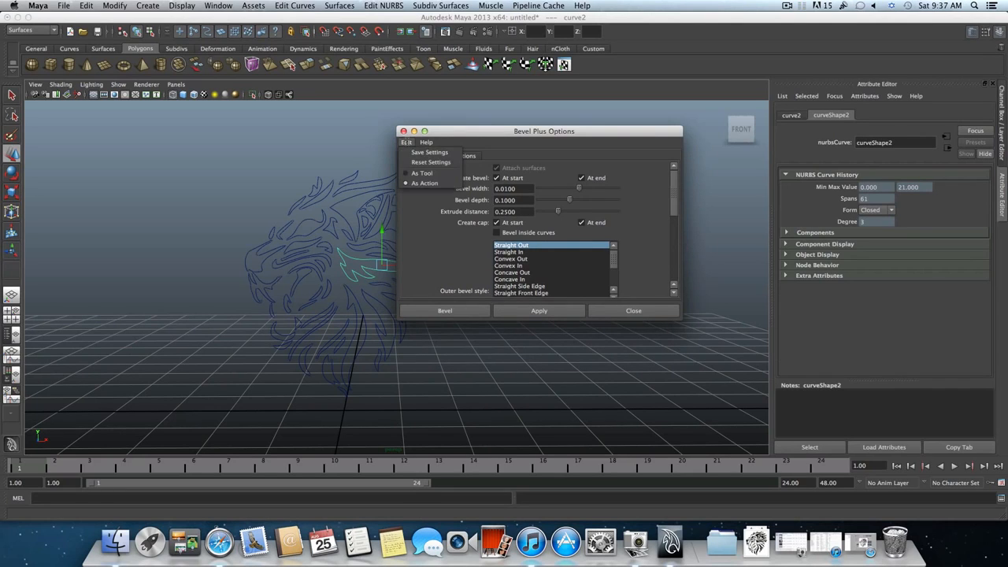
{"action": "left_click", "coordinate": [436, 152]}
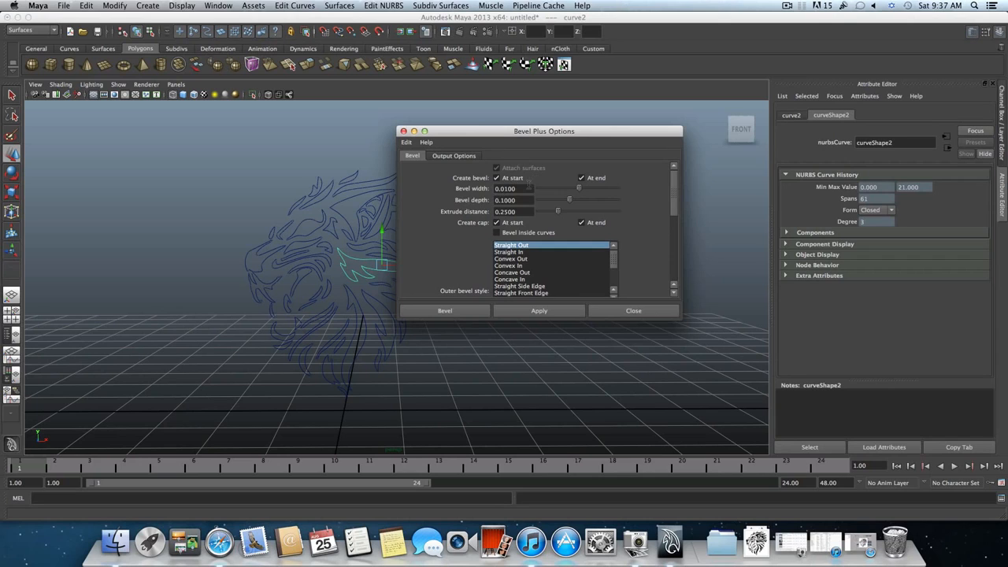
{"action": "left_click_drag", "start_coordinate": [502, 130], "coordinate": [492, 117]}
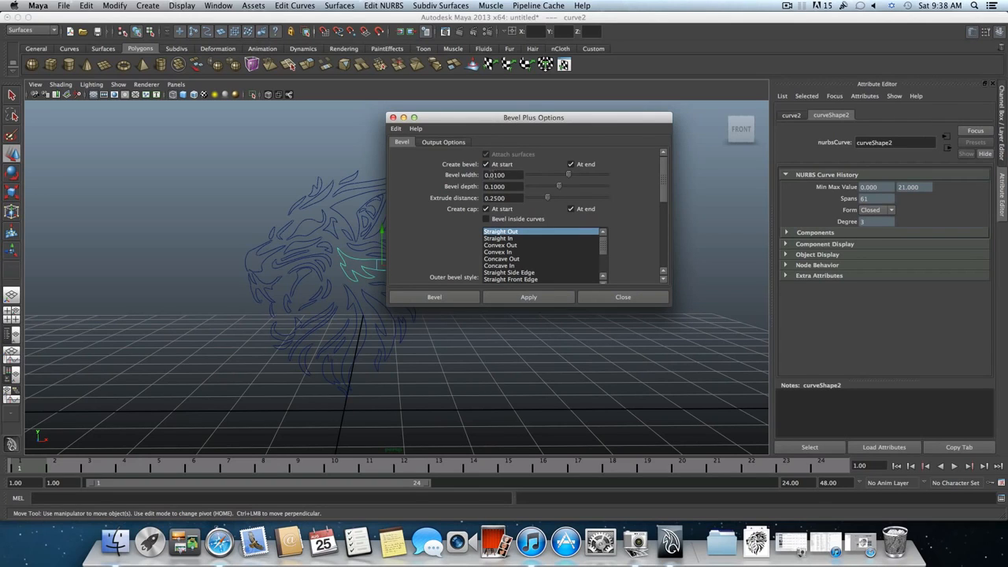
{"action": "left_click_drag", "start_coordinate": [490, 175], "coordinate": [508, 175]}
{"action": "left_click", "coordinate": [506, 177]}
{"action": "left_click", "coordinate": [393, 117]}
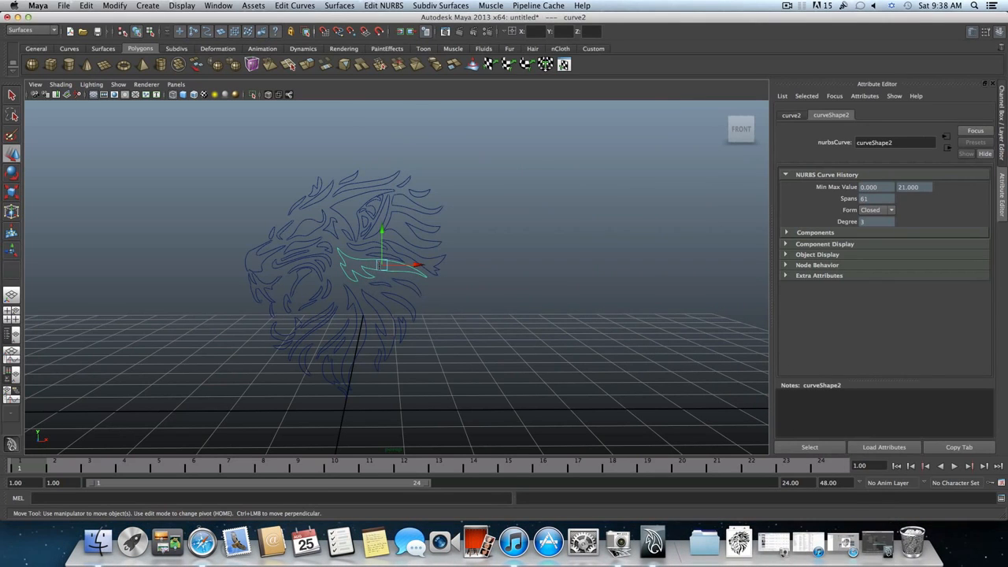
Bevel the selected jagged mane curve with Bevel Plus, using width 0.01, depth 0.1, extrude distance 0.25 and the Straight Out style.
{"action": "left_click_drag", "start_coordinate": [149, 258], "coordinate": [56, 275], "text": "alt"}
{"action": "middle_click_drag", "start_coordinate": [57, 276], "coordinate": [112, 260], "text": "alt"}
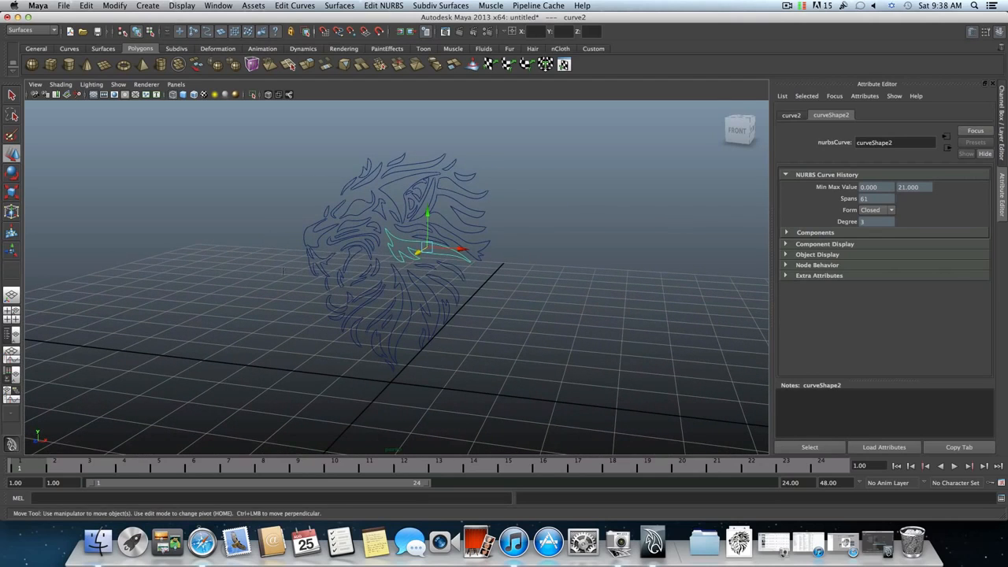
{"action": "right_click_drag", "start_coordinate": [285, 271], "coordinate": [324, 272], "text": "alt"}
{"action": "middle_click_drag", "start_coordinate": [323, 272], "coordinate": [290, 286], "text": "alt"}
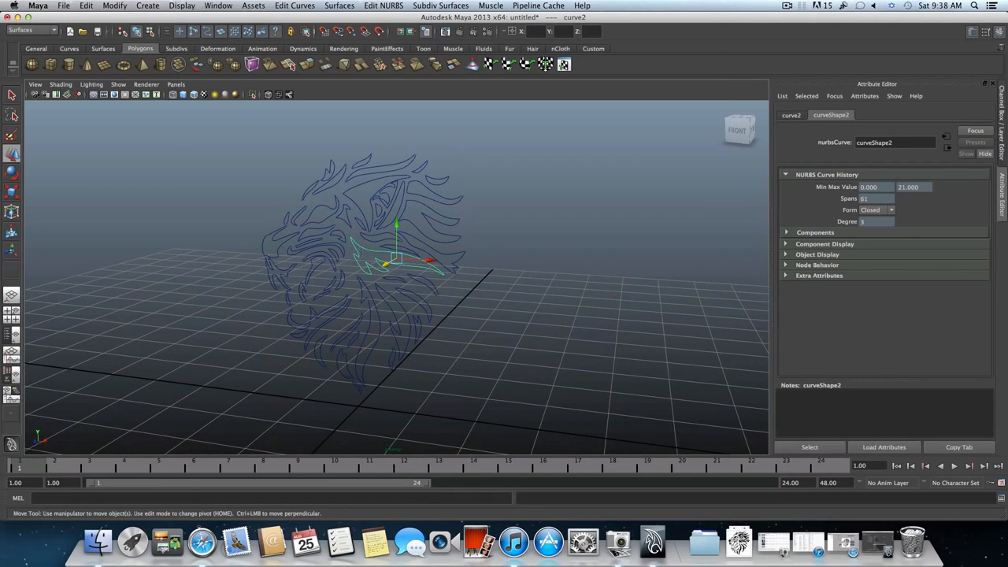
{"action": "left_click", "coordinate": [300, 7]}
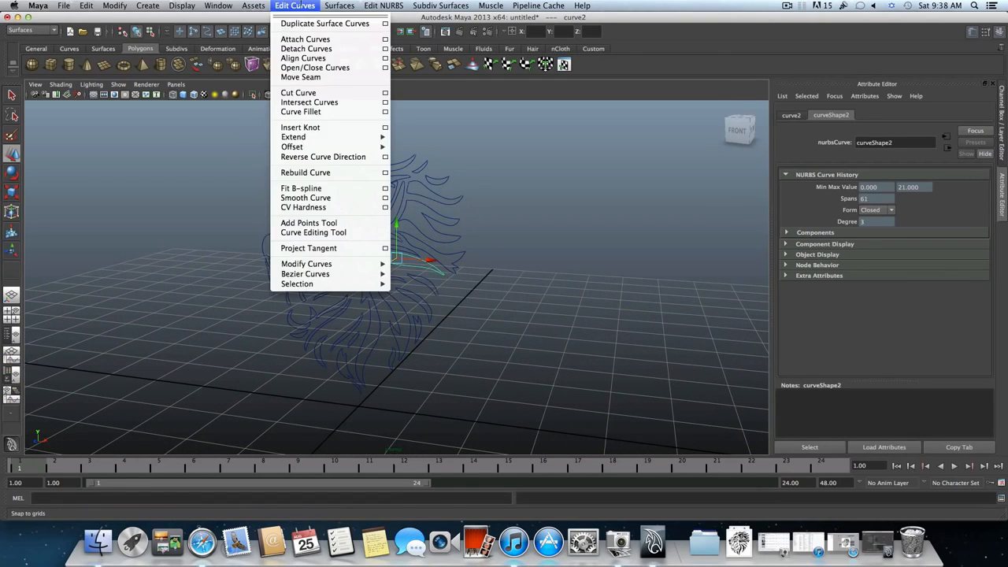
{"action": "mouse_move", "coordinate": [338, 5]}
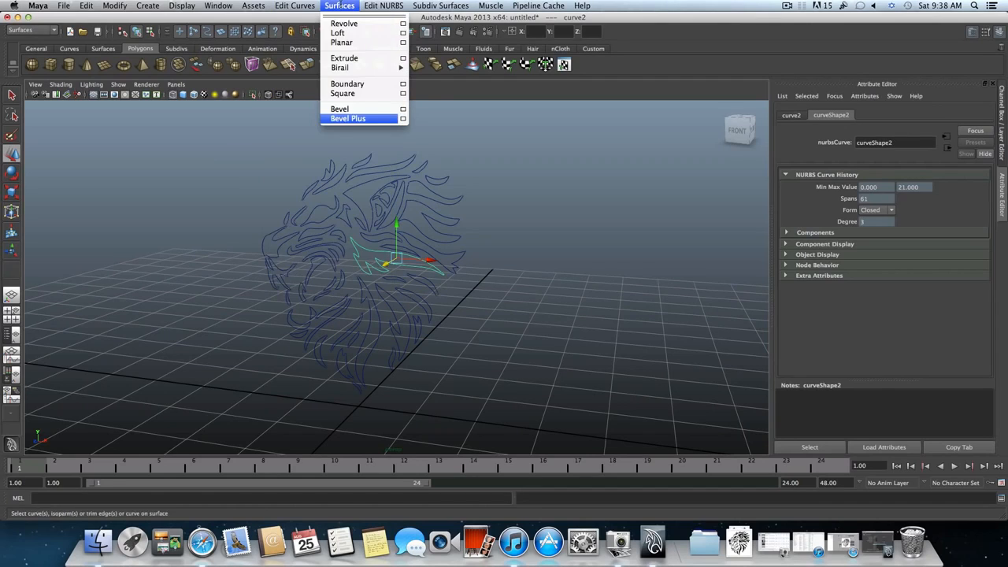
{"action": "left_click", "coordinate": [403, 119]}
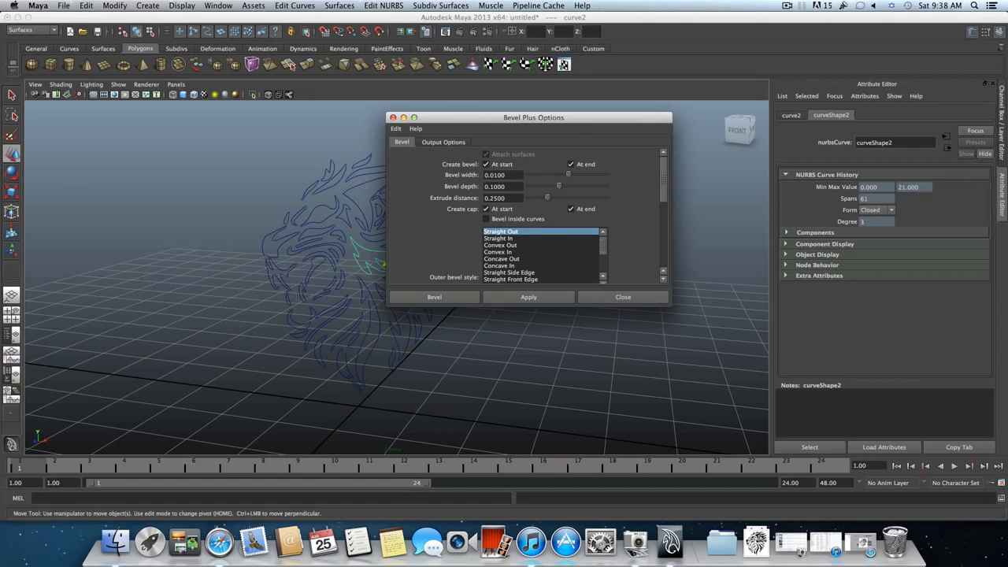
{"action": "left_click_drag", "start_coordinate": [433, 117], "coordinate": [476, 100]}
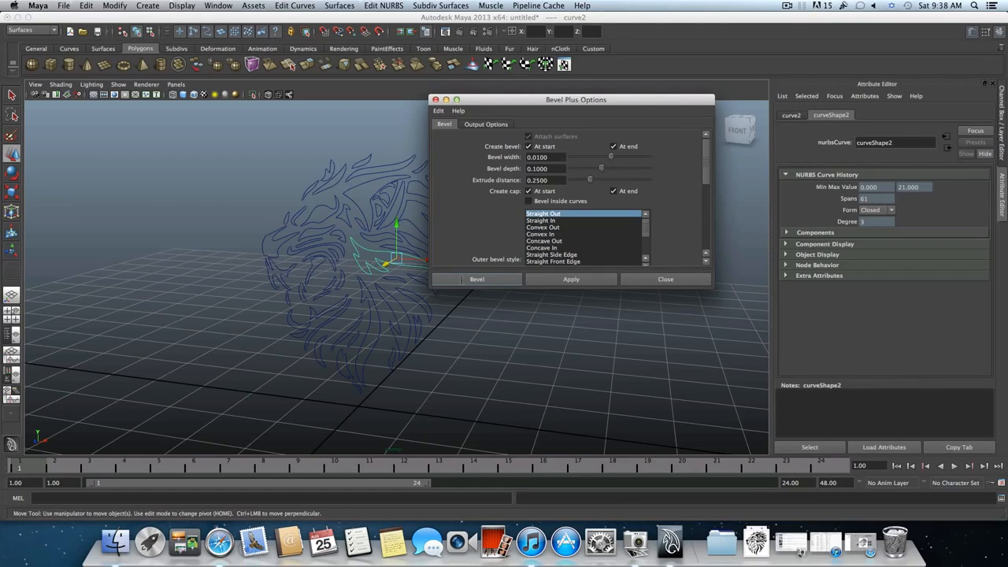
{"action": "left_click", "coordinate": [471, 278]}
Display the scene smooth-shaded and view the beveled jagged mane piece from the side and the front.
{"action": "left_click_drag", "start_coordinate": [394, 276], "coordinate": [423, 285], "text": "alt"}
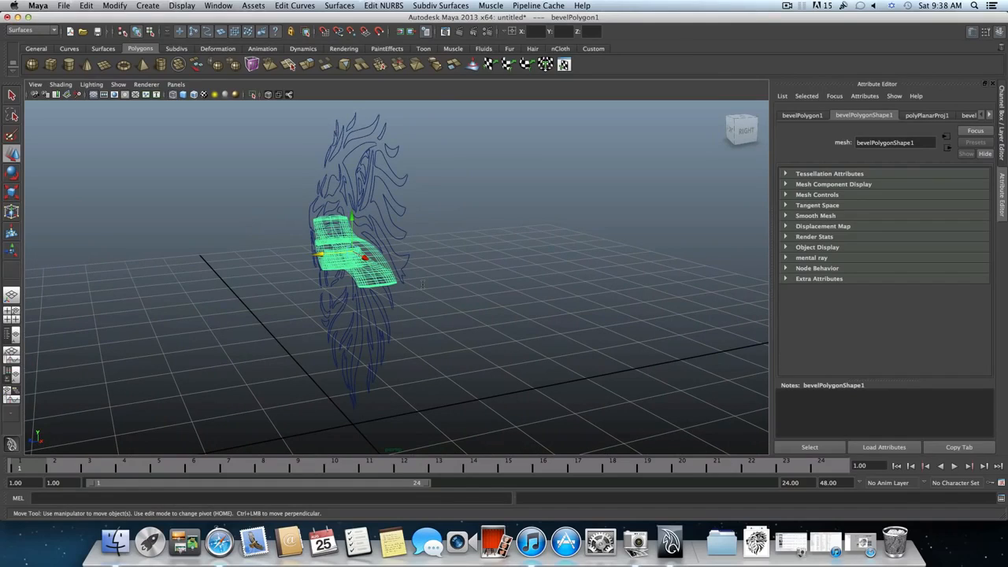
{"action": "key", "text": "5"}
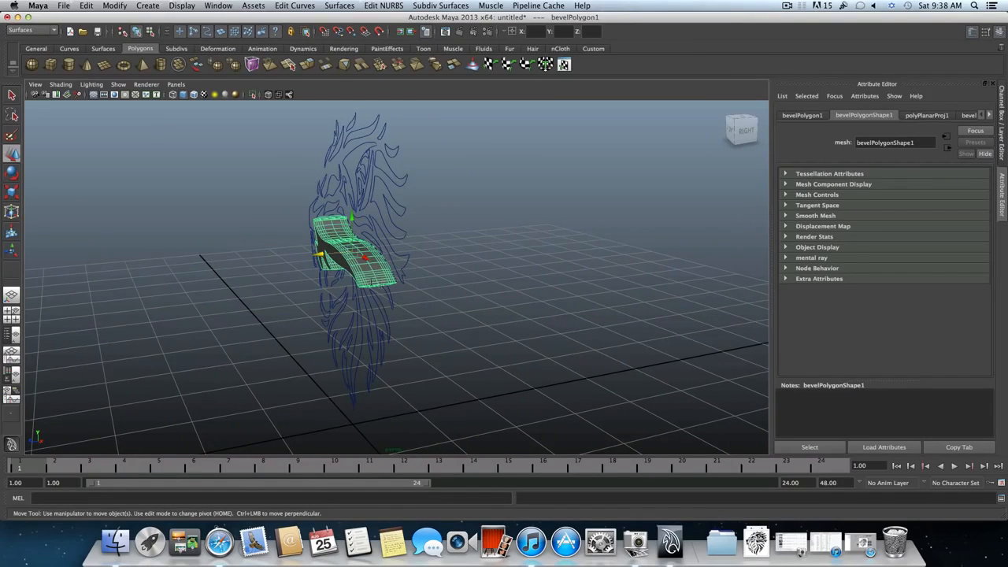
{"action": "left_click_drag", "start_coordinate": [423, 286], "coordinate": [401, 290], "text": "alt"}
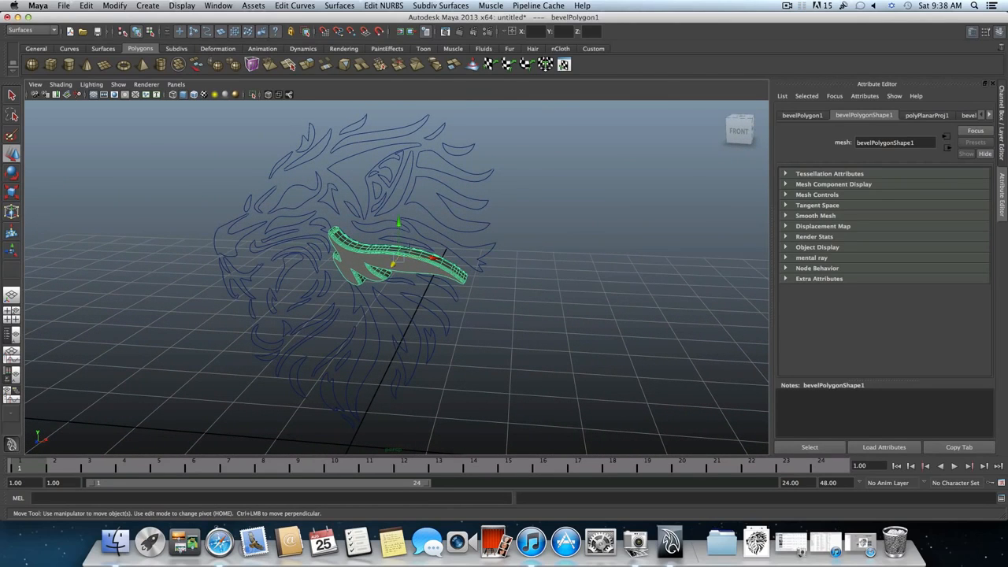
Repeat Bevel Plus on the three mane curves just above and behind the beveled jagged piece.
{"action": "left_click", "coordinate": [379, 227]}
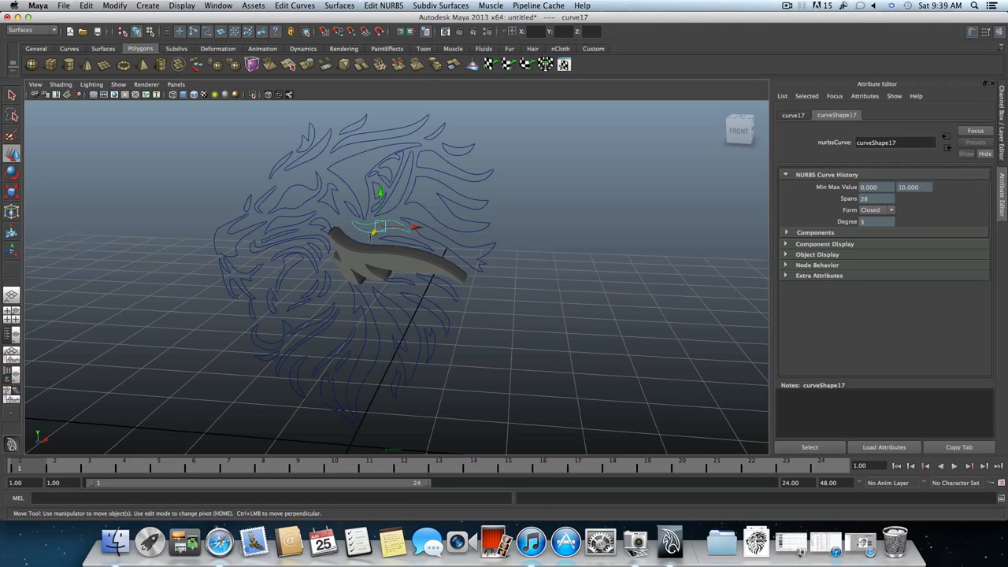
{"action": "key", "text": "g"}
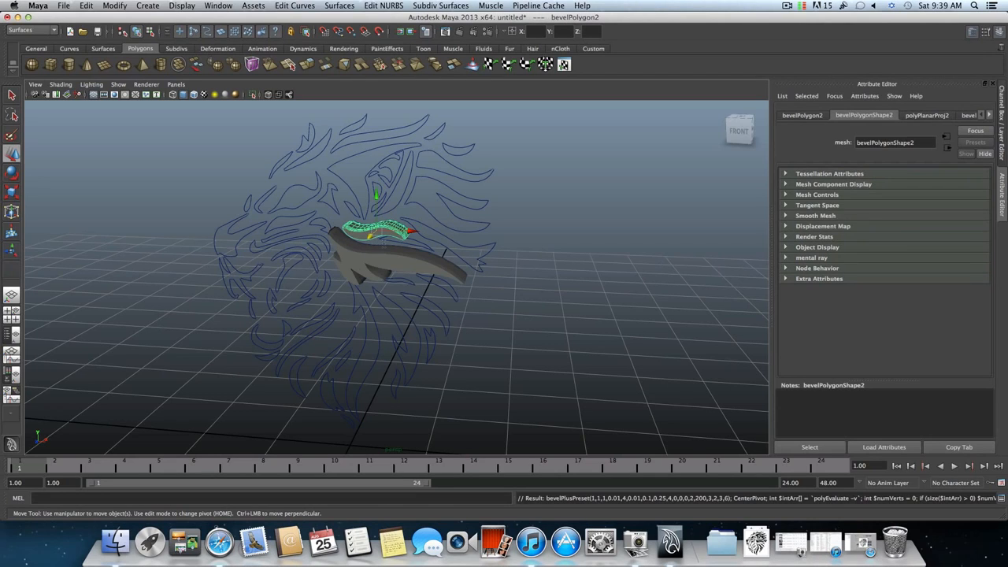
{"action": "left_click", "coordinate": [403, 244]}
{"action": "key", "text": "g"}
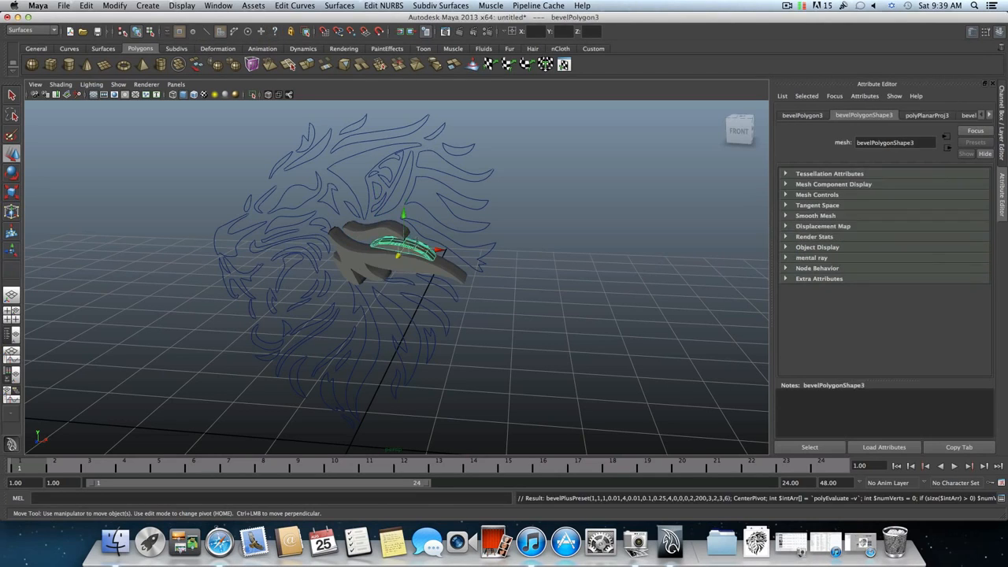
{"action": "left_click", "coordinate": [430, 212]}
{"action": "key", "text": "g"}
Repeat Bevel Plus on the three mane strands behind the ear, from the large forked one up to the small crescent.
{"action": "left_click", "coordinate": [430, 211]}
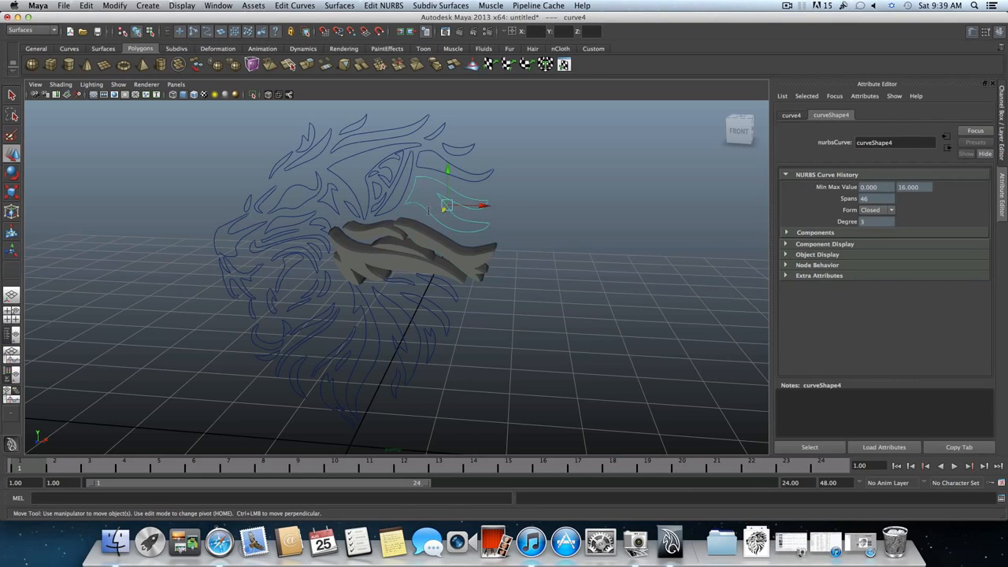
{"action": "left_click", "coordinate": [423, 172]}
{"action": "left_click", "coordinate": [430, 167]}
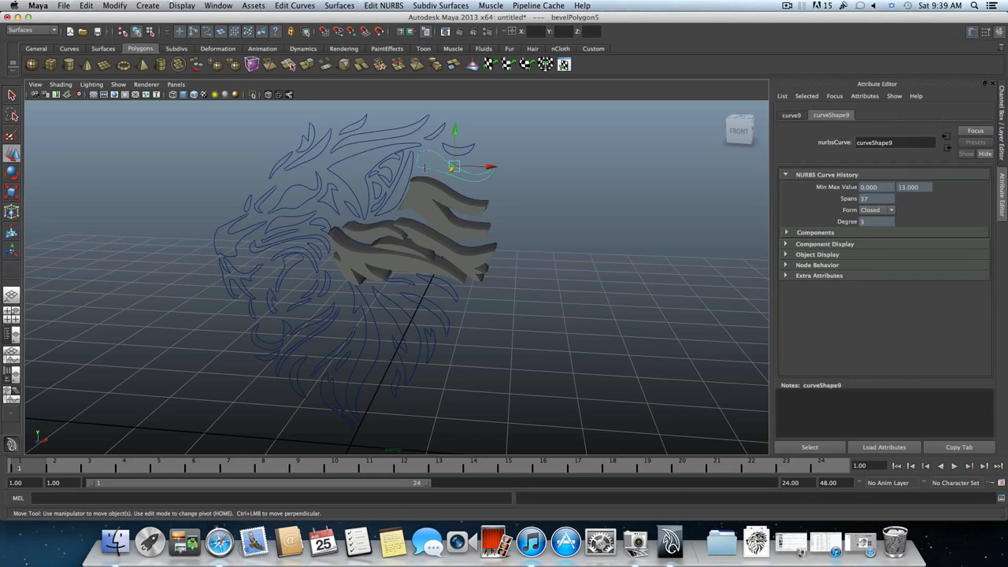
{"action": "key", "text": "g"}
{"action": "left_click_drag", "start_coordinate": [421, 187], "coordinate": [166, 185], "text": "alt"}
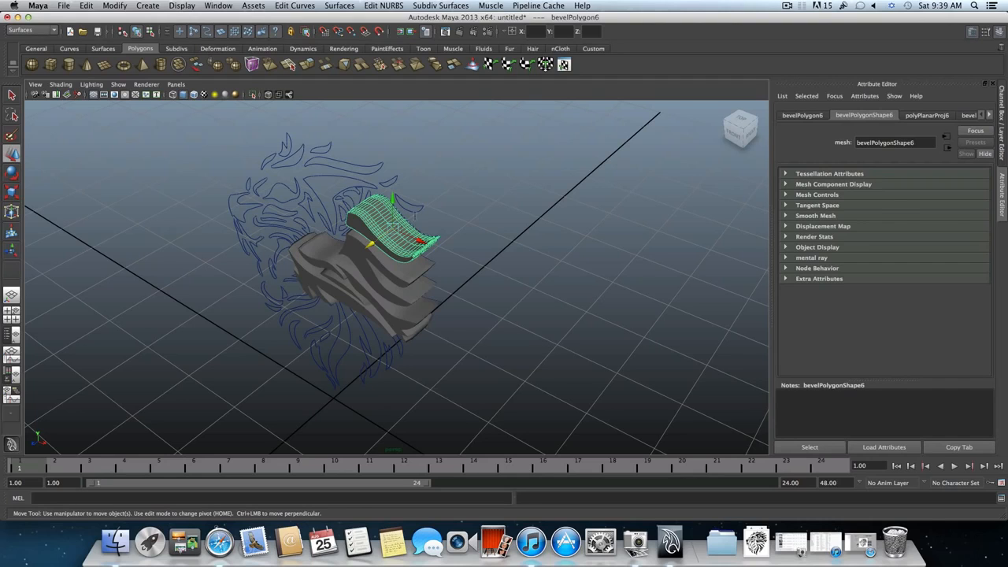
{"action": "left_click", "coordinate": [415, 213]}
{"action": "key", "text": "g"}
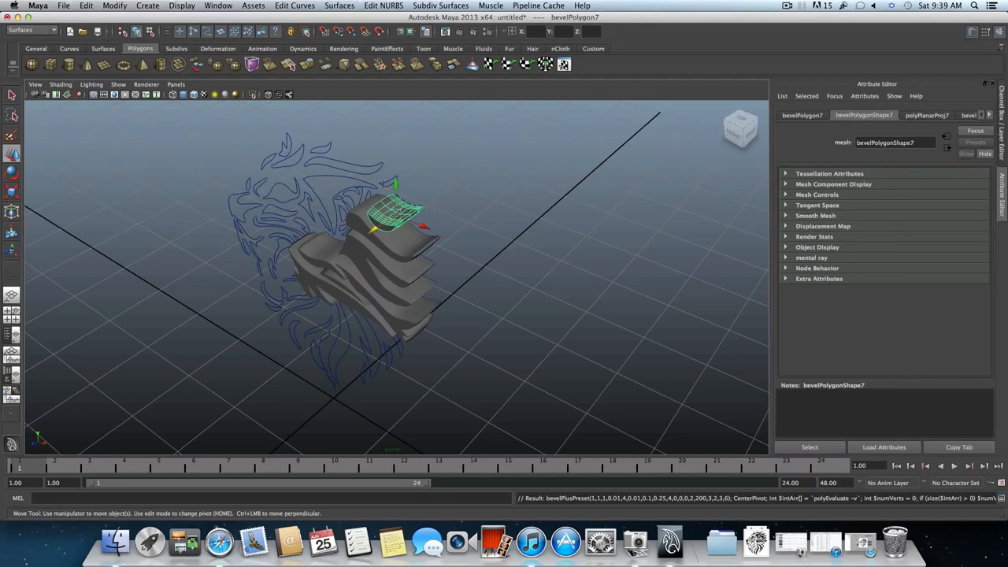
Repeat Bevel Plus on the small narrow strand above the ear's tip.
{"action": "left_click", "coordinate": [383, 184]}
{"action": "left_click_drag", "start_coordinate": [395, 196], "coordinate": [384, 173], "text": "alt"}
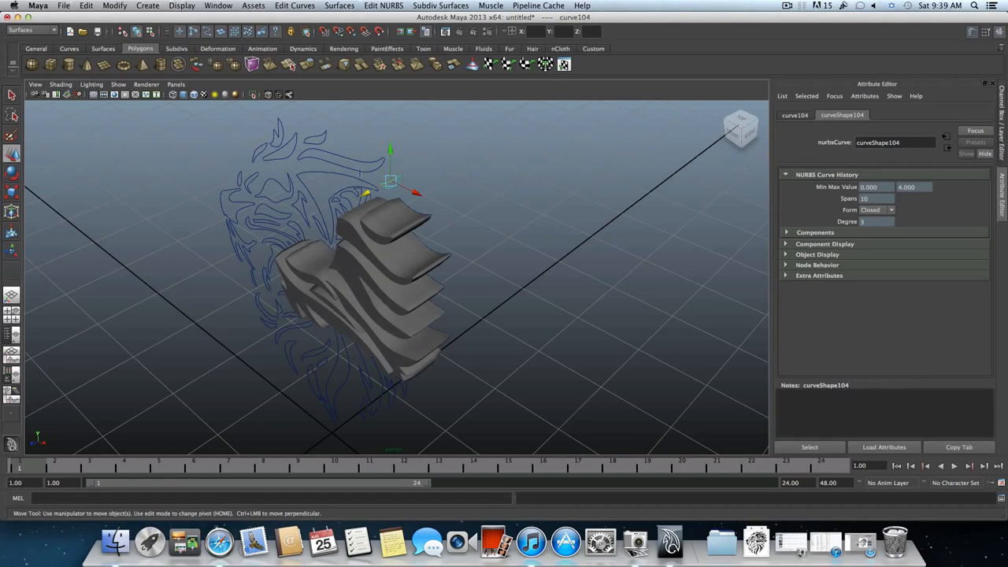
{"action": "left_click", "coordinate": [349, 177]}
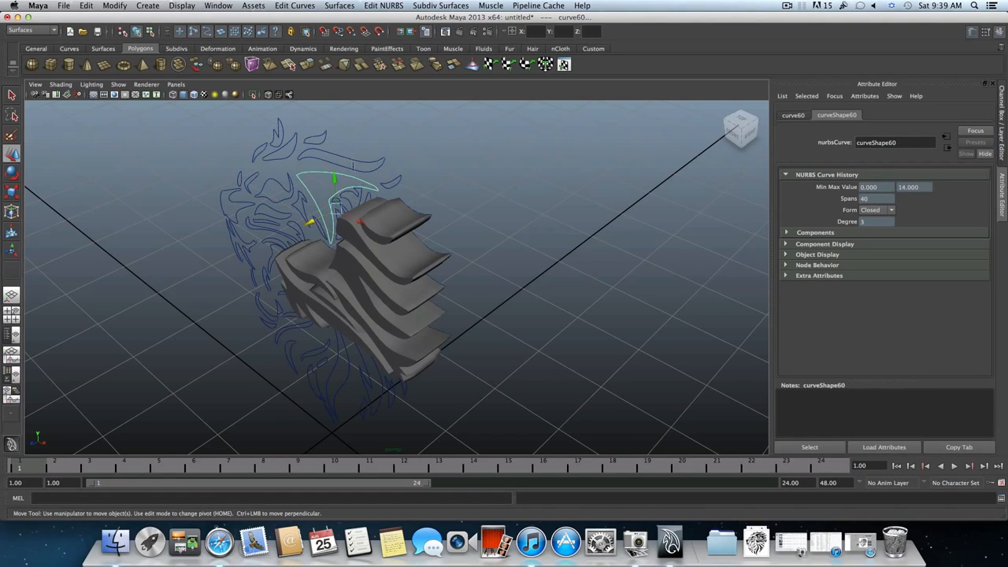
{"action": "left_click", "coordinate": [379, 182]}
{"action": "left_click", "coordinate": [386, 183]}
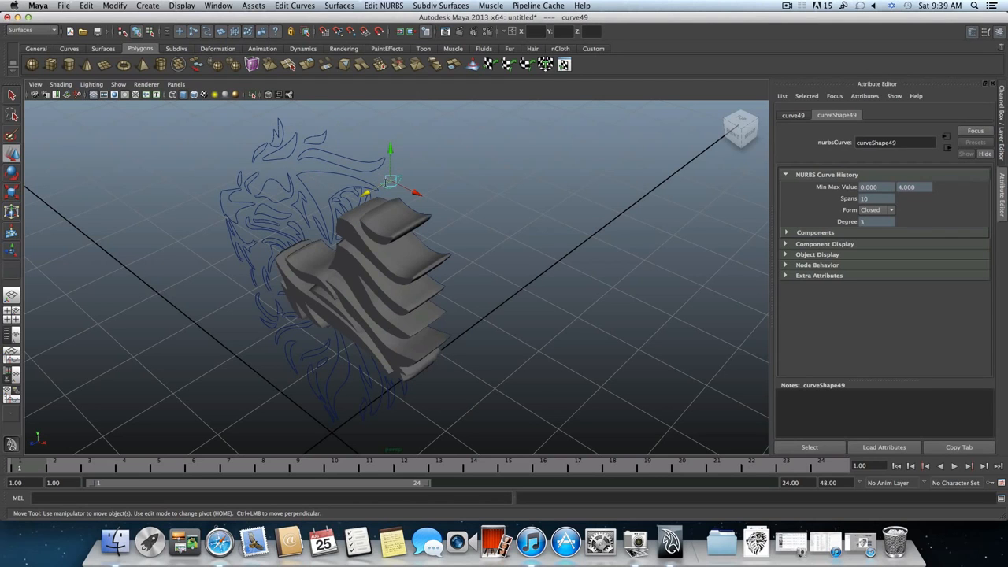
{"action": "left_click_drag", "start_coordinate": [386, 182], "coordinate": [313, 148], "text": "alt"}
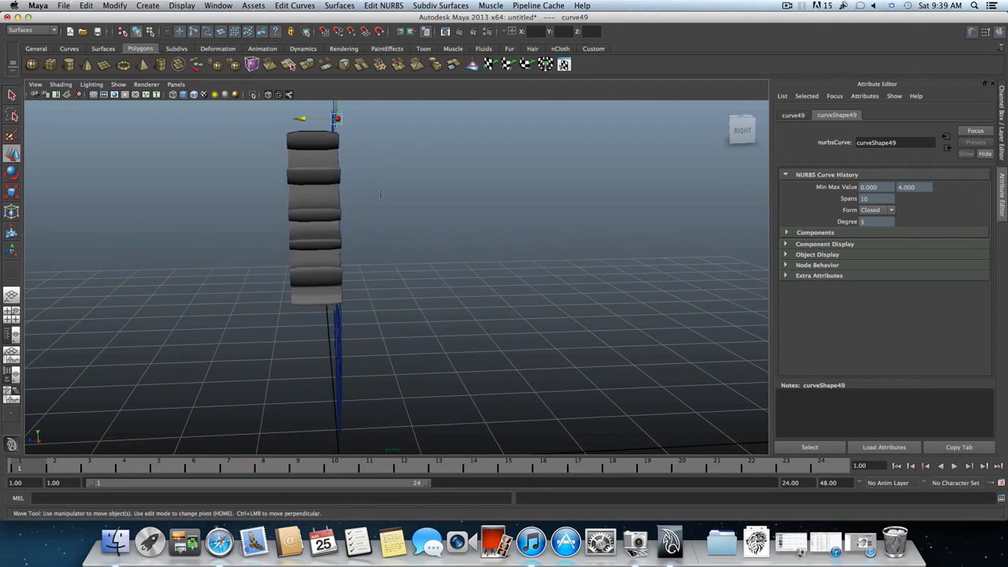
{"action": "left_click_drag", "start_coordinate": [381, 199], "coordinate": [425, 230], "text": "alt"}
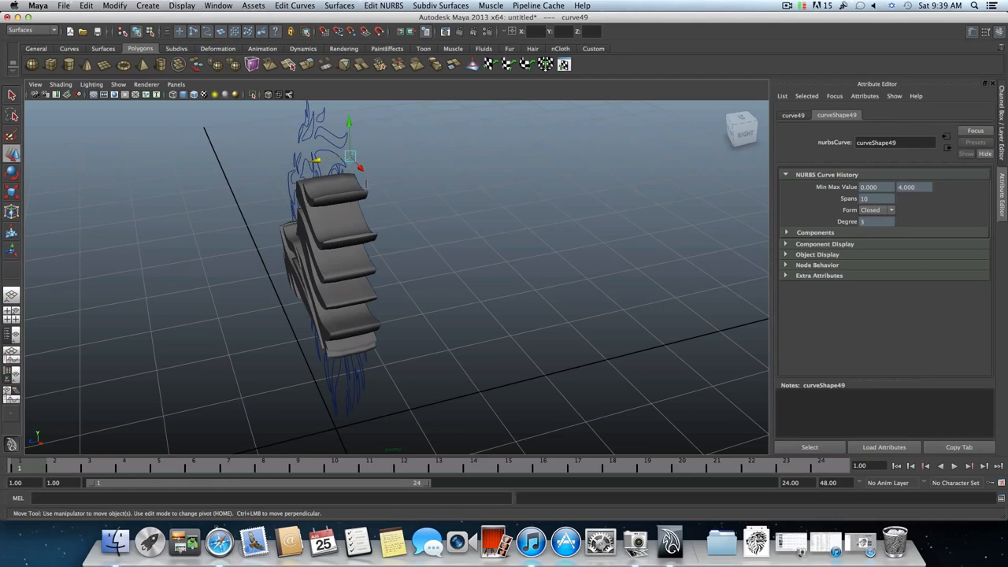
{"action": "key", "text": "g"}
Repeat Bevel Plus on the long strand along the head's top and on the large curved outline around the ear.
{"action": "left_click_drag", "start_coordinate": [351, 192], "coordinate": [393, 206], "text": "alt"}
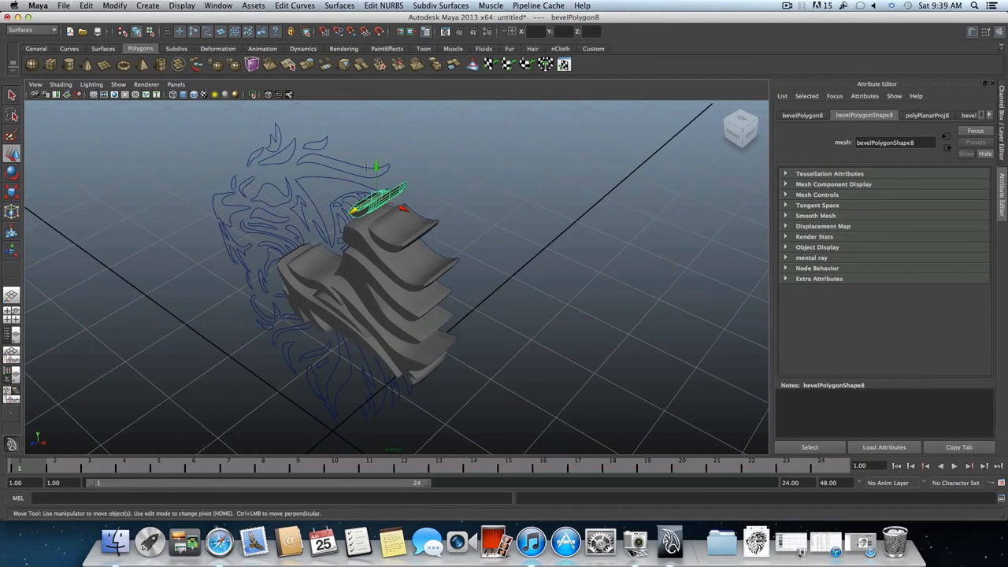
{"action": "left_click", "coordinate": [368, 167]}
{"action": "key", "text": "g"}
{"action": "left_click", "coordinate": [367, 189]}
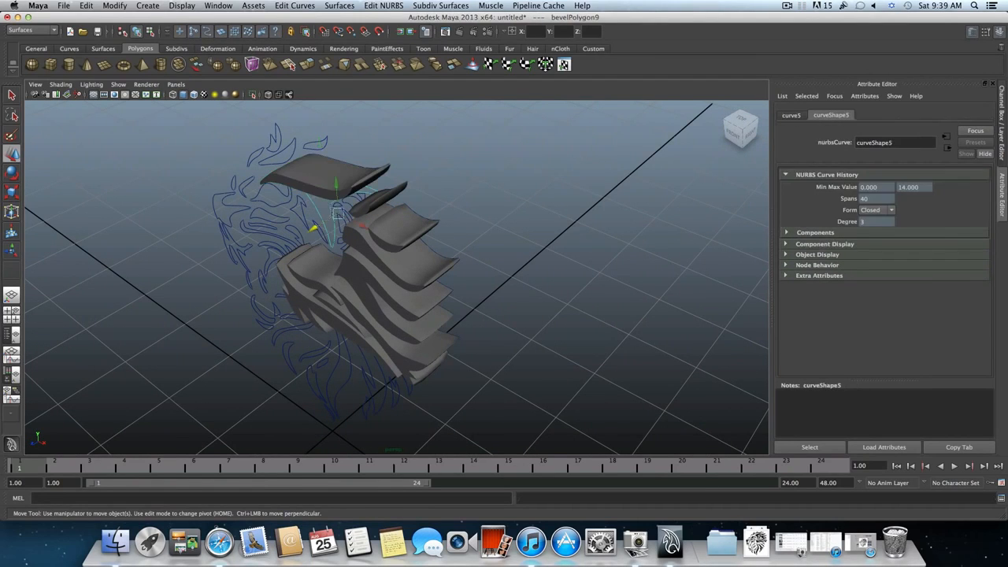
{"action": "left_click_drag", "start_coordinate": [393, 236], "coordinate": [350, 225], "text": "alt"}
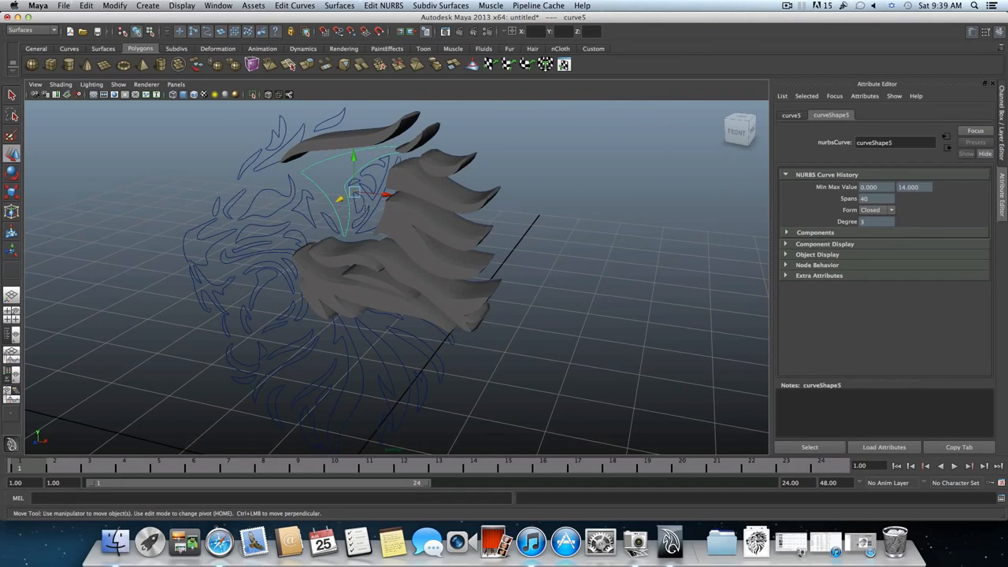
{"action": "key", "text": "g"}
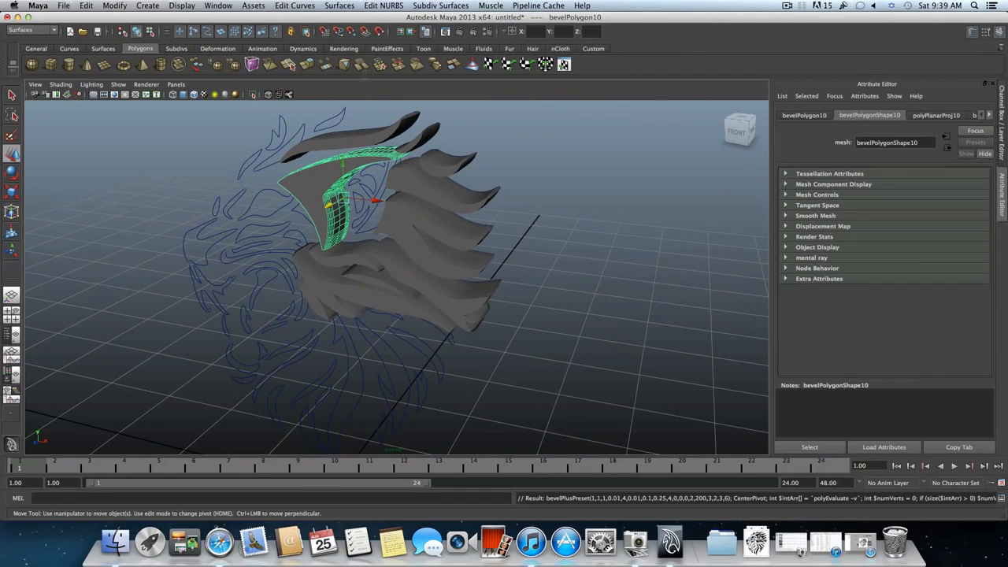
Apply Bevel Plus to the swirl curve and to the long narrow strand inside the beveled ear outline.
{"action": "left_click", "coordinate": [339, 5]}
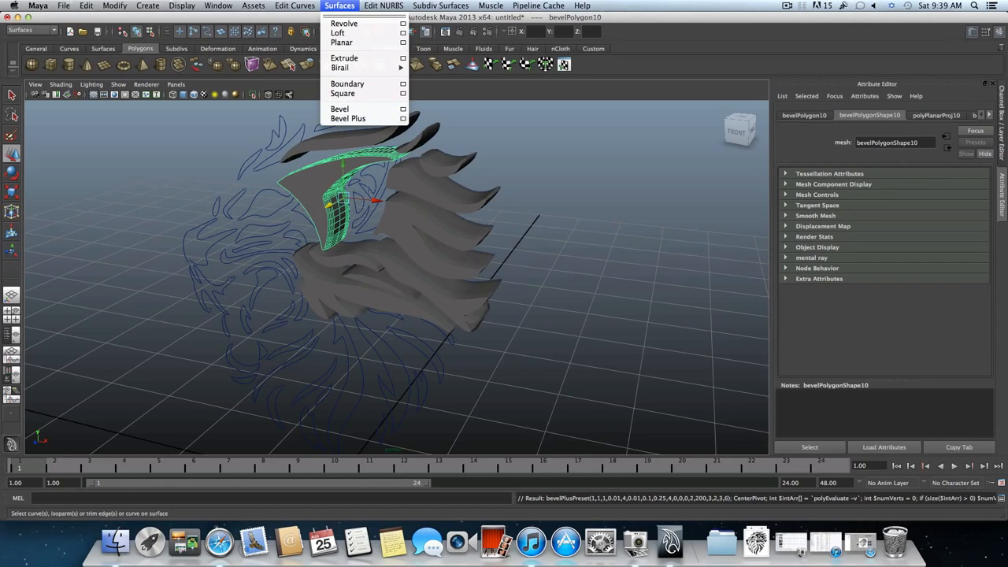
{"action": "left_click", "coordinate": [371, 184]}
{"action": "left_click", "coordinate": [374, 178]}
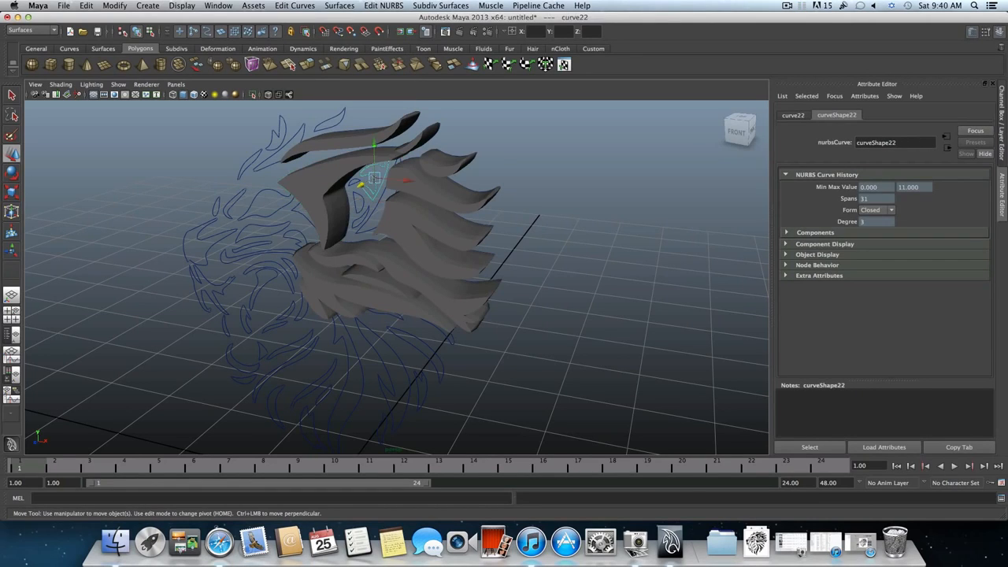
{"action": "left_click", "coordinate": [295, 6]}
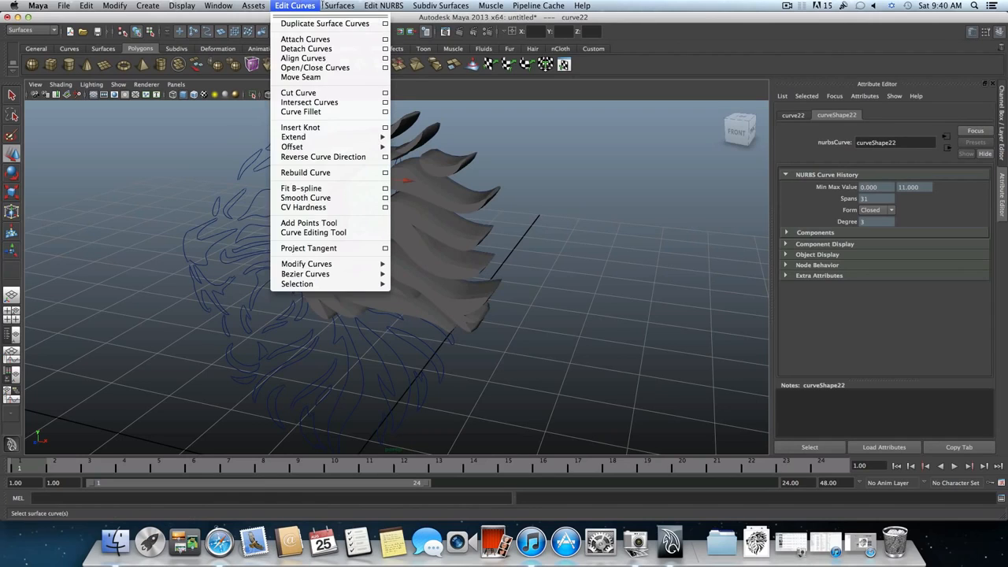
{"action": "mouse_move", "coordinate": [340, 6]}
{"action": "left_click", "coordinate": [347, 118]}
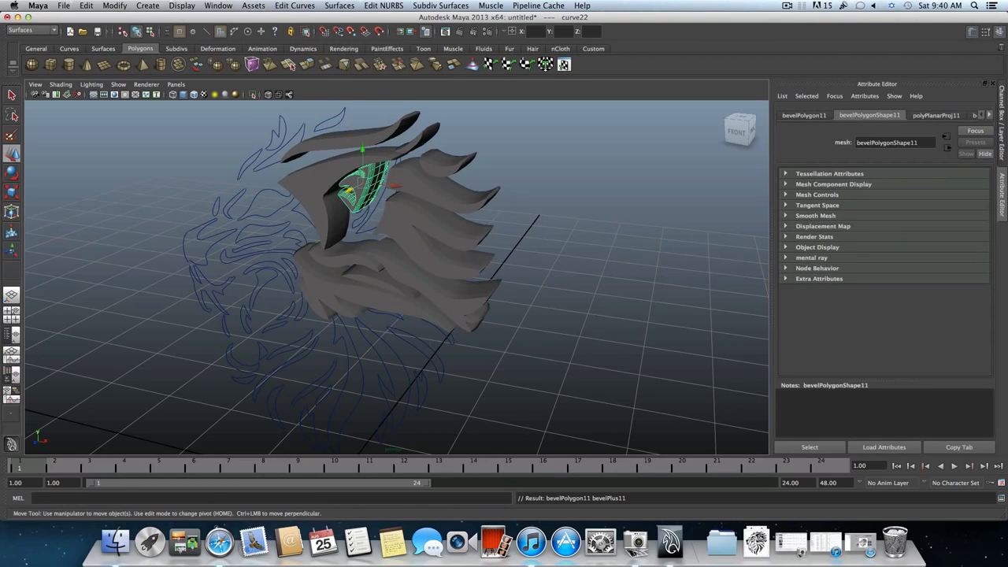
{"action": "left_click", "coordinate": [377, 196]}
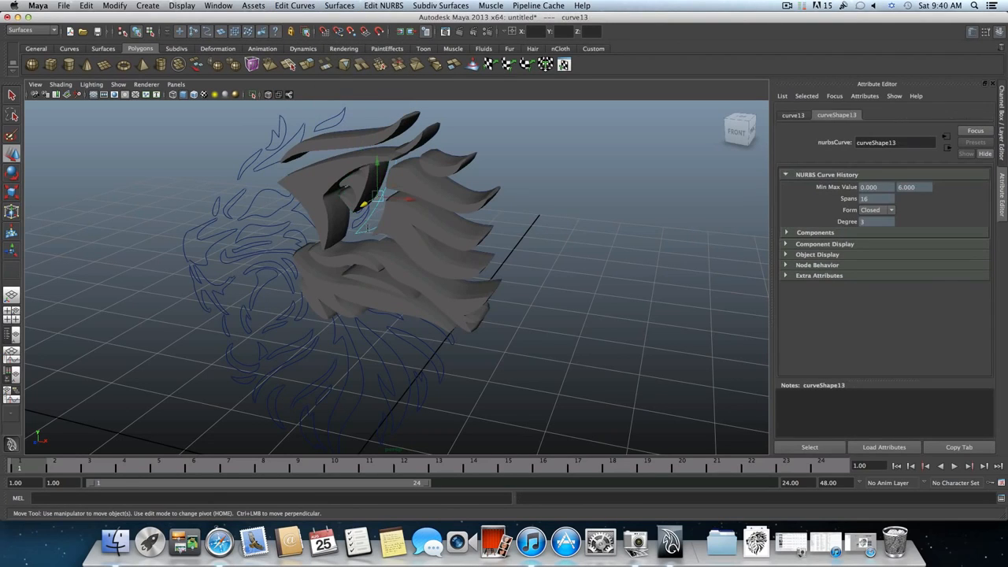
{"action": "left_click", "coordinate": [340, 6]}
{"action": "left_click", "coordinate": [354, 119]}
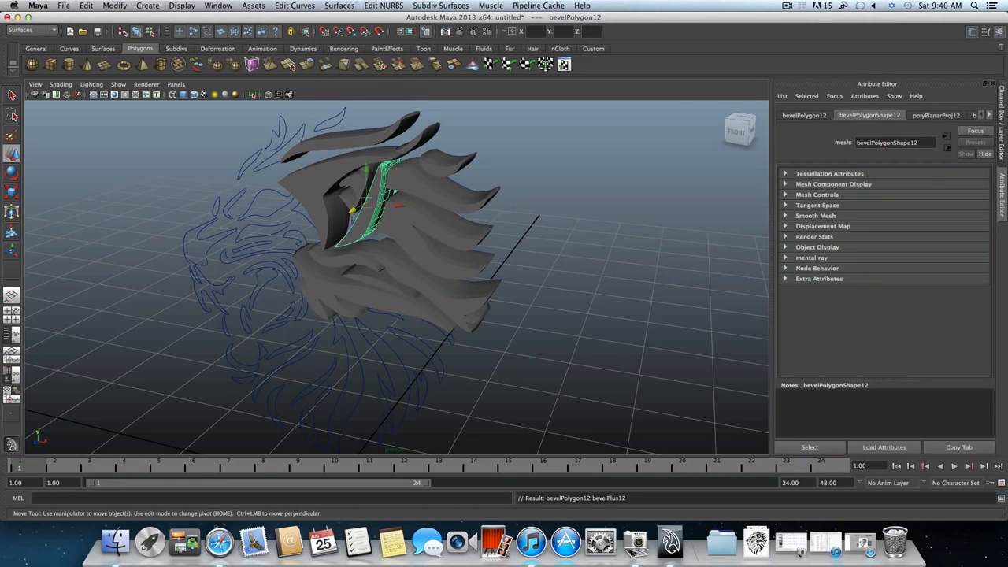
Repeat Bevel Plus on the two curved strands and the small thin strand just below the beveled mane.
{"action": "left_click_drag", "start_coordinate": [399, 300], "coordinate": [401, 288], "text": "alt"}
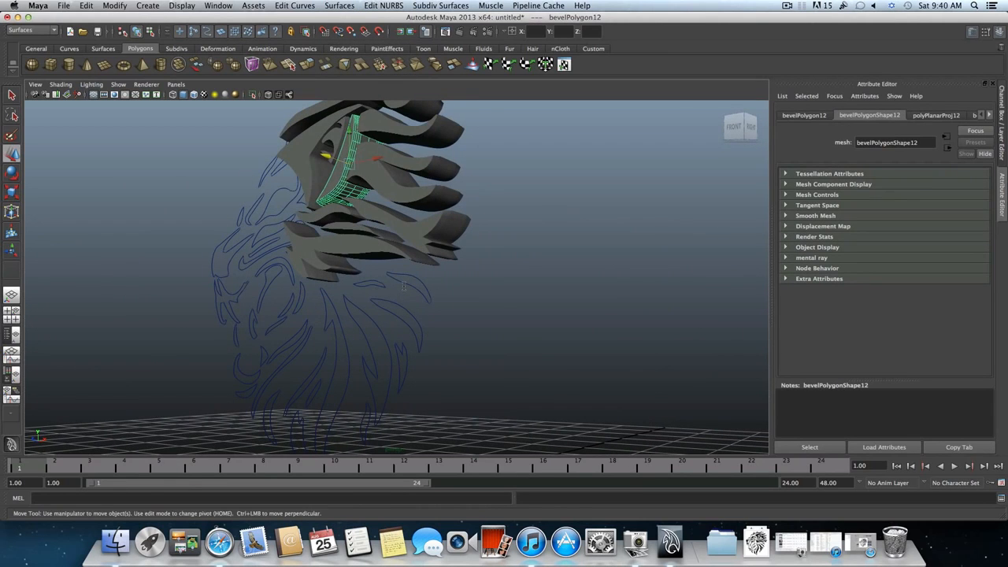
{"action": "left_click", "coordinate": [403, 286]}
{"action": "left_click", "coordinate": [408, 285]}
{"action": "key", "text": "g"}
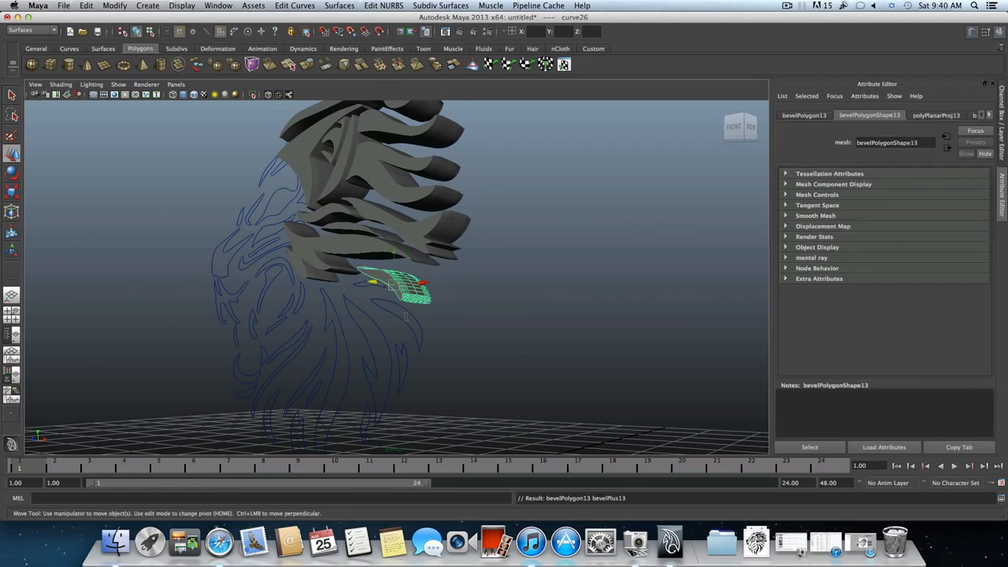
{"action": "left_click", "coordinate": [400, 323]}
{"action": "left_click", "coordinate": [404, 318]}
{"action": "key", "text": "g"}
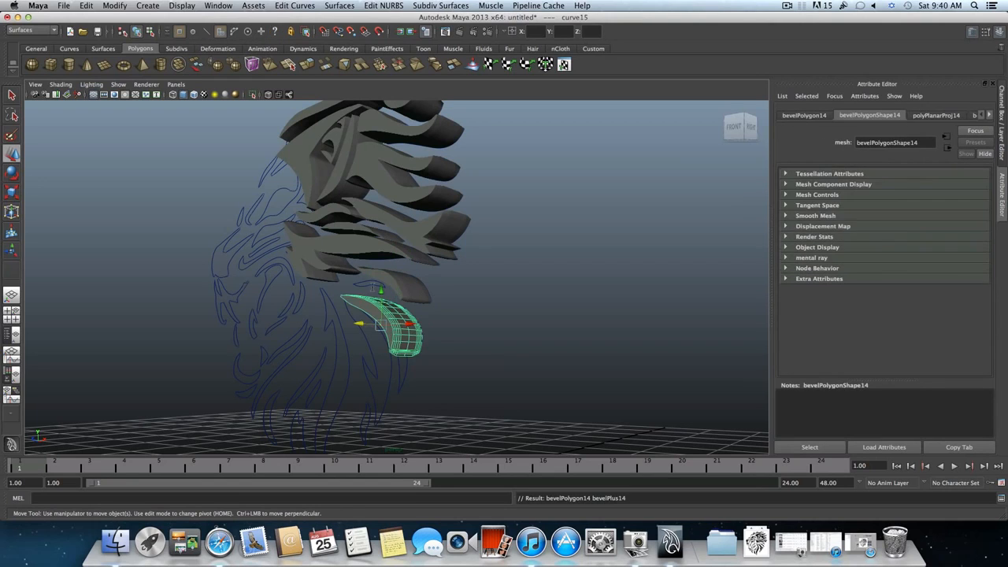
{"action": "left_click", "coordinate": [374, 285]}
{"action": "key", "text": "g"}
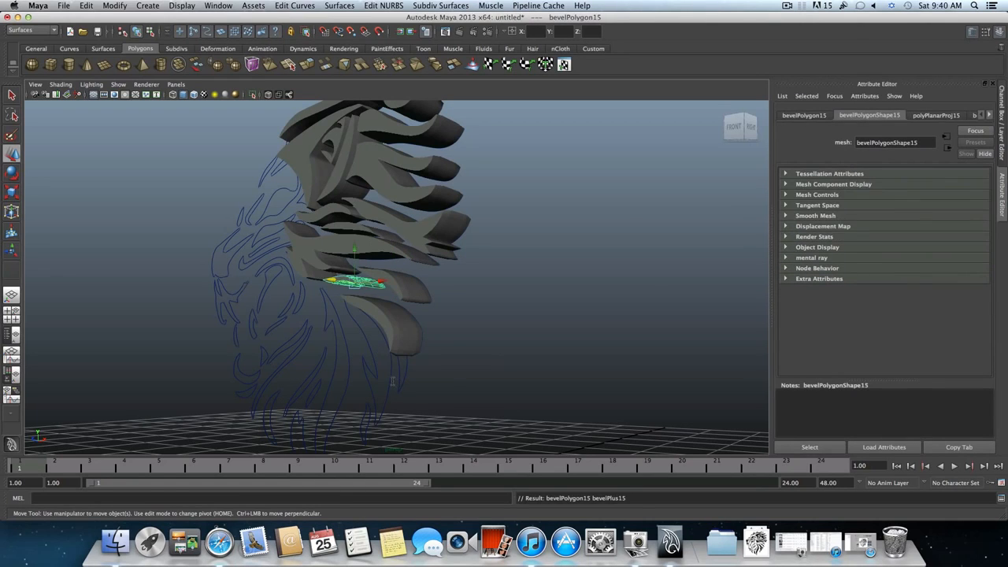
Repeat Bevel Plus on the large forked lower mane strand and the two small pieces behind and below it.
{"action": "left_click", "coordinate": [397, 382]}
{"action": "key", "text": "g"}
{"action": "left_click", "coordinate": [384, 361]}
{"action": "key", "text": "g"}
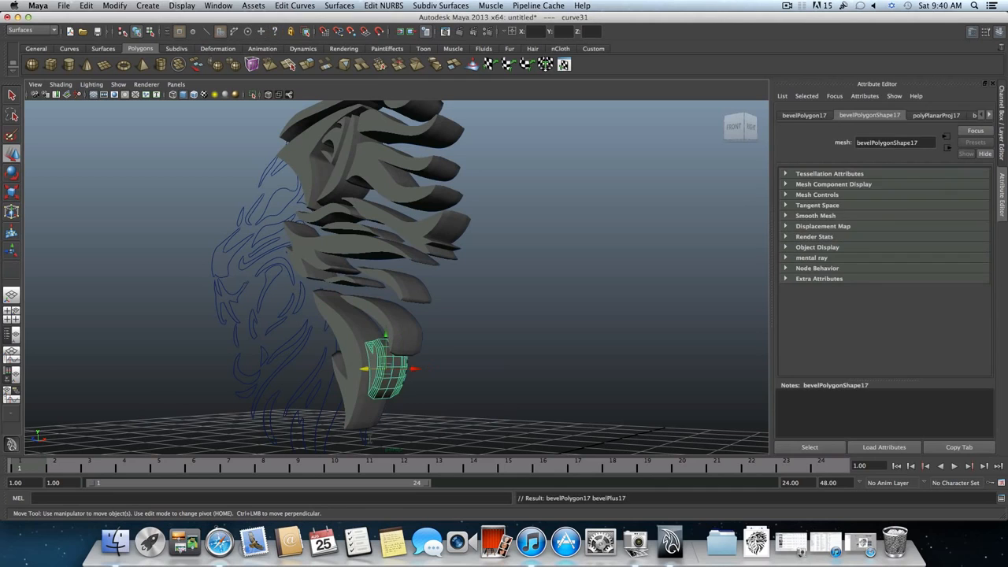
{"action": "left_click", "coordinate": [380, 422]}
{"action": "key", "text": "g"}
Repeat Bevel Plus on the long barbed neck strand, the thin strand in front of it and the small sliver between them.
{"action": "left_click", "coordinate": [317, 354]}
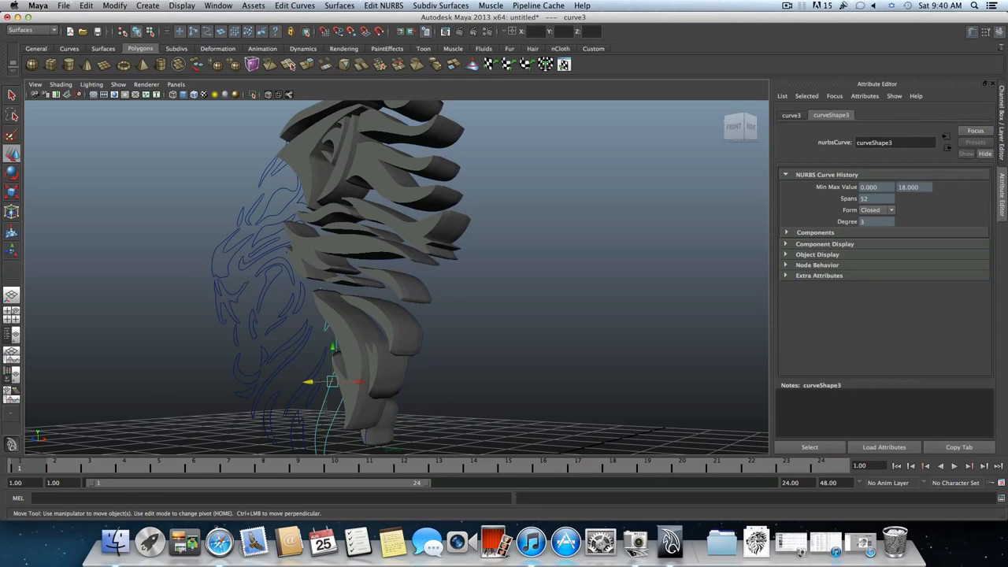
{"action": "key", "text": "g"}
{"action": "left_click", "coordinate": [734, 126]}
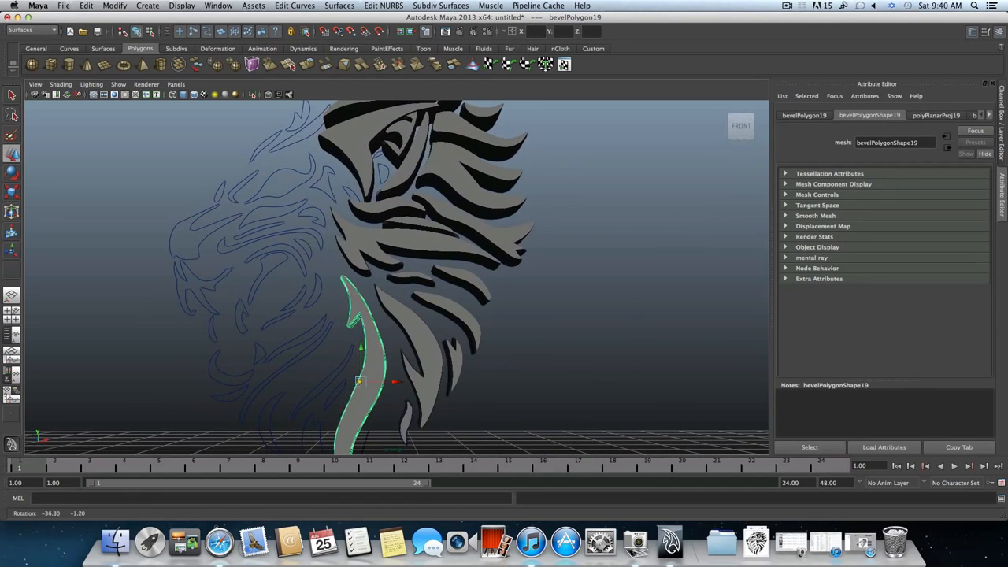
{"action": "left_click", "coordinate": [343, 367]}
{"action": "key", "text": "g"}
{"action": "left_click", "coordinate": [327, 394]}
{"action": "key", "text": "g"}
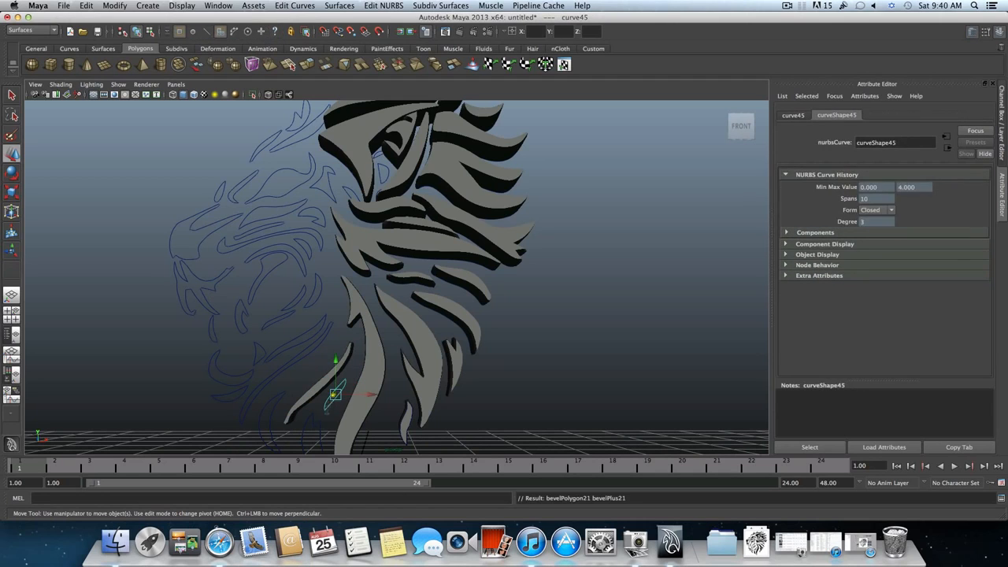
Repeat Bevel Plus on the two short strands at the lower front end of the neck.
{"action": "left_click", "coordinate": [293, 419]}
{"action": "key", "text": "g"}
{"action": "left_click", "coordinate": [273, 423]}
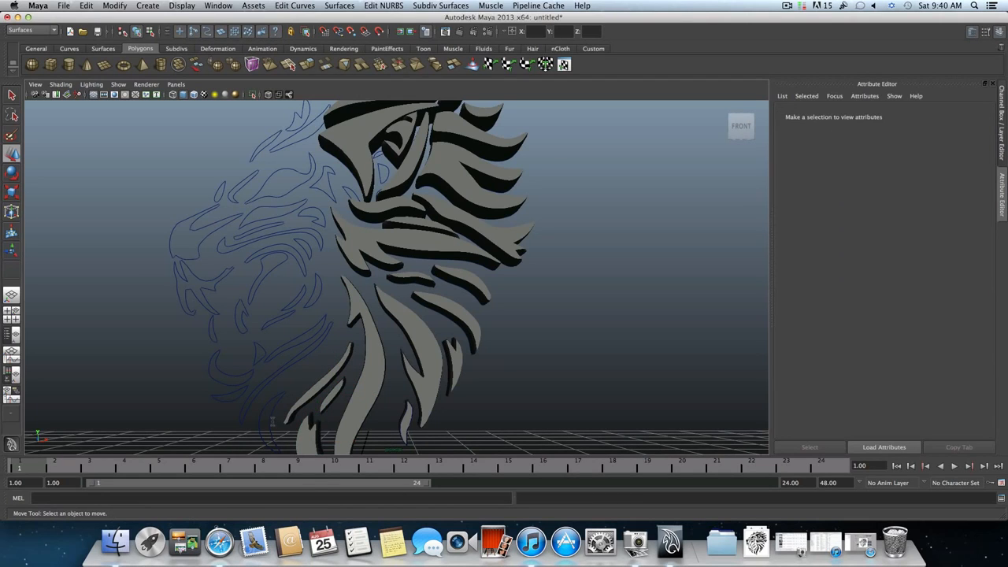
{"action": "key", "text": "g"}
{"action": "left_click", "coordinate": [272, 414]}
{"action": "key", "text": "g"}
Repeat Bevel Plus on the long slanted strand under the jaw and the shorter strand just above it.
{"action": "left_click", "coordinate": [283, 367]}
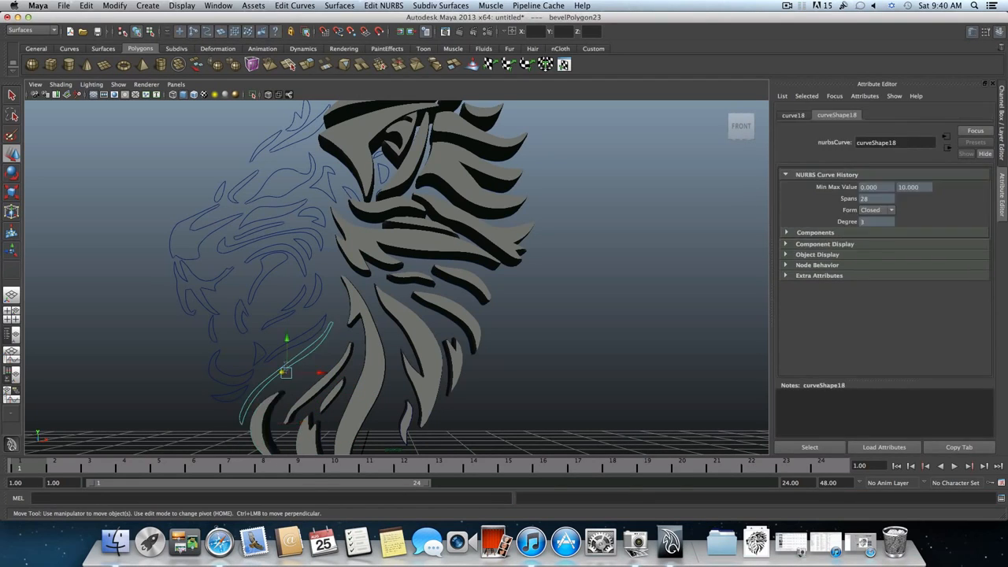
{"action": "key", "text": "g"}
{"action": "left_click", "coordinate": [296, 341]}
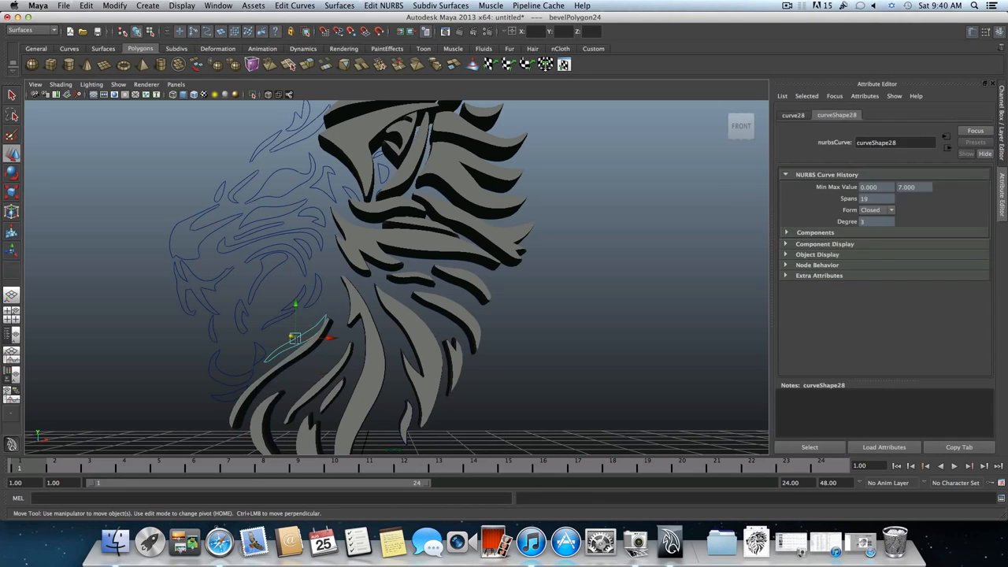
{"action": "key", "text": "g"}
Repeat Bevel Plus on the outer crescent, the slanted jaw piece and the inner crescent at the back of the mouth.
{"action": "left_click", "coordinate": [298, 311]}
{"action": "key", "text": "g"}
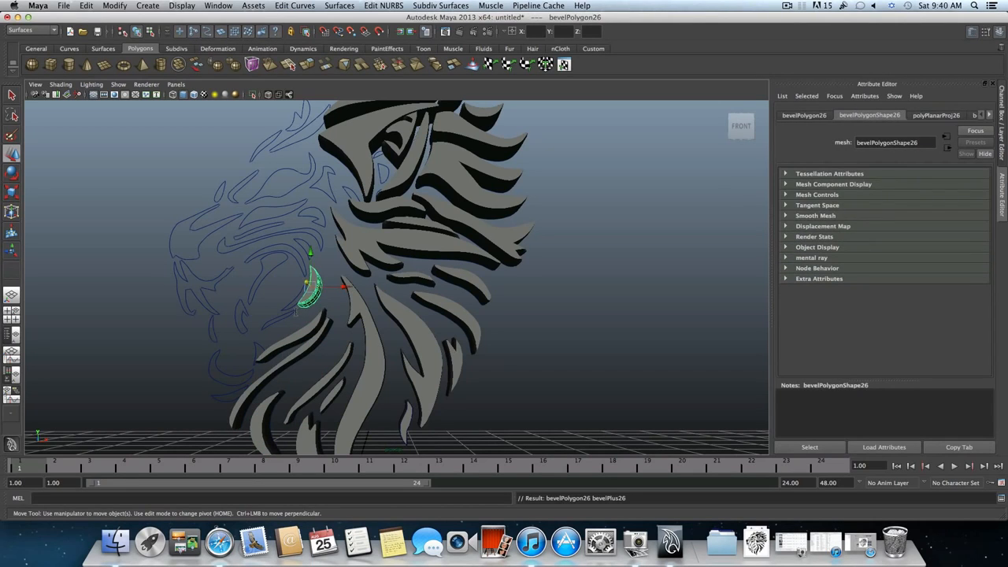
{"action": "left_click", "coordinate": [272, 319]}
{"action": "key", "text": "g"}
{"action": "left_click", "coordinate": [293, 296]}
{"action": "key", "text": "g"}
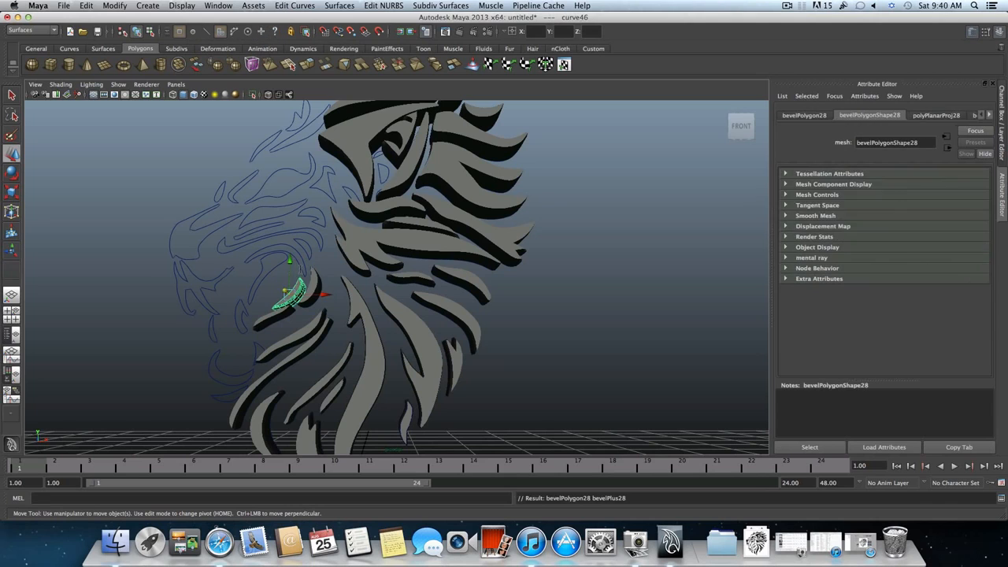
Repeat Bevel Plus on the arch over the open mouth, the tiny curve behind it and the long strand above it.
{"action": "left_click", "coordinate": [267, 252]}
{"action": "key", "text": "g"}
{"action": "left_click", "coordinate": [302, 249]}
{"action": "key", "text": "g"}
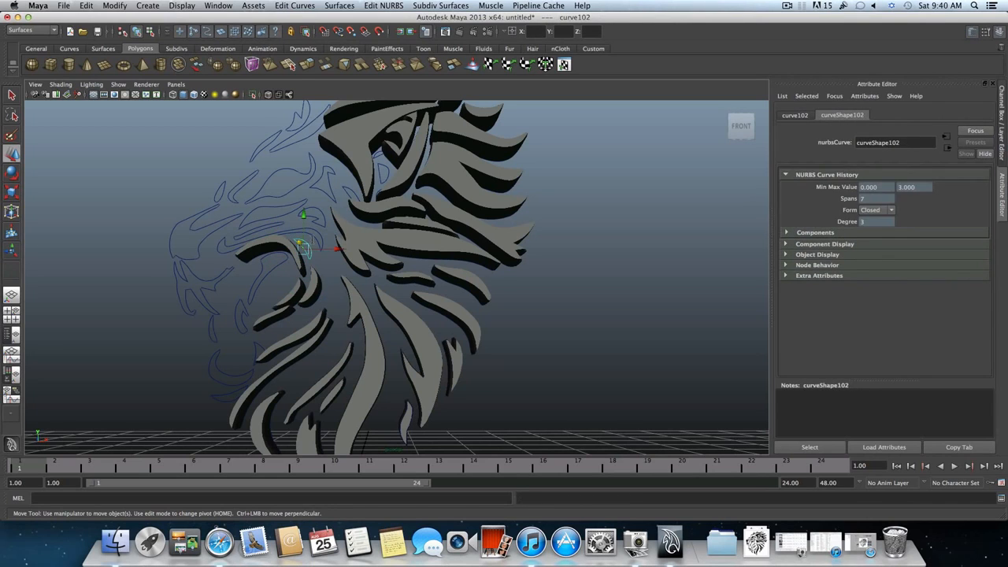
{"action": "left_click", "coordinate": [315, 238]}
{"action": "key", "text": "g"}
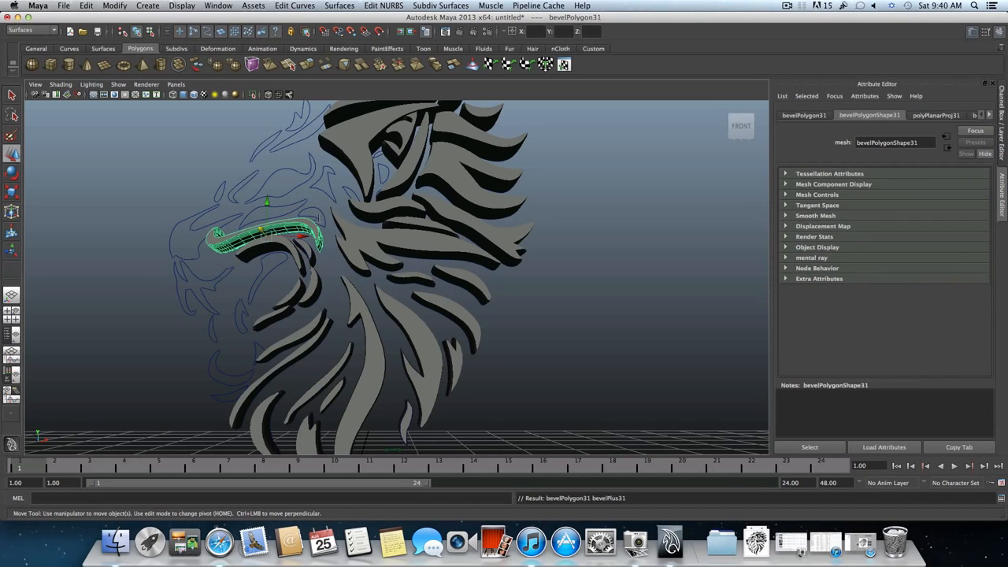
Repeat Bevel Plus on the three small cheek pieces in front of the ear and the small curve inside the ear.
{"action": "left_click", "coordinate": [311, 206]}
{"action": "key", "text": "g"}
{"action": "left_click", "coordinate": [323, 169]}
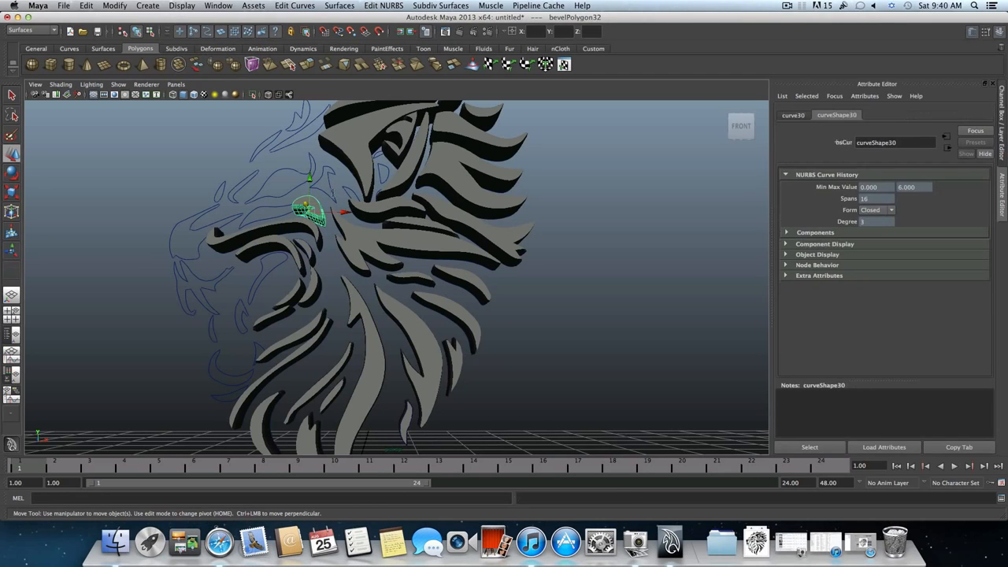
{"action": "key", "text": "g"}
{"action": "left_click", "coordinate": [350, 191]}
{"action": "key", "text": "g"}
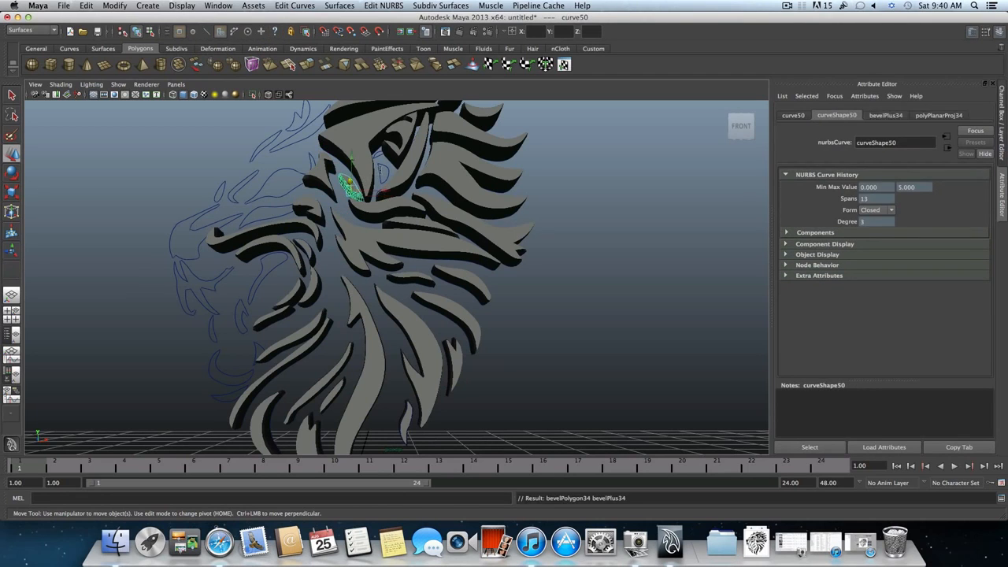
{"action": "left_click", "coordinate": [382, 161]}
{"action": "key", "text": "g"}
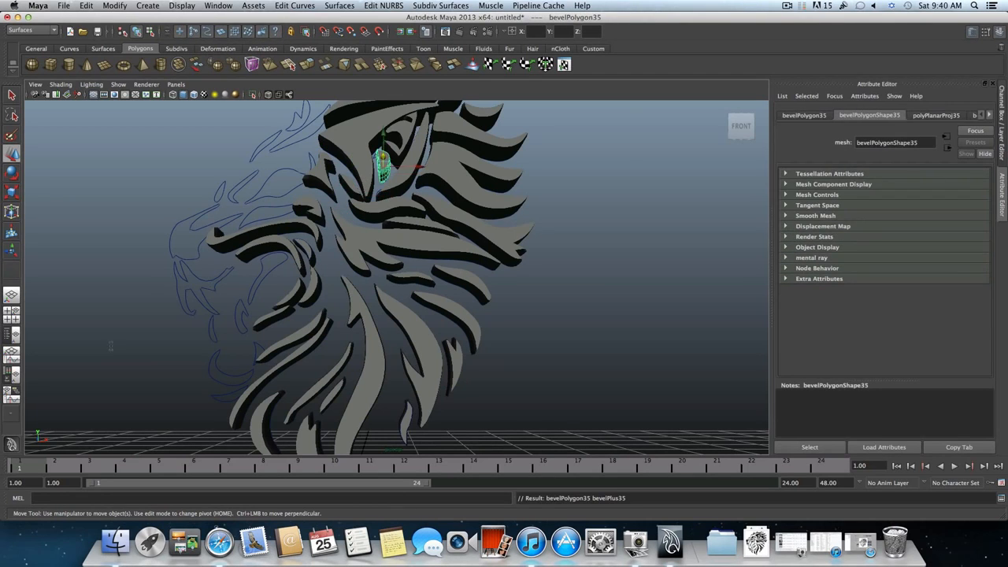
Repeat Bevel Plus on the jagged upper-lip curve, the curved strip inside the mouth and the small piece below it.
{"action": "left_click", "coordinate": [228, 272]}
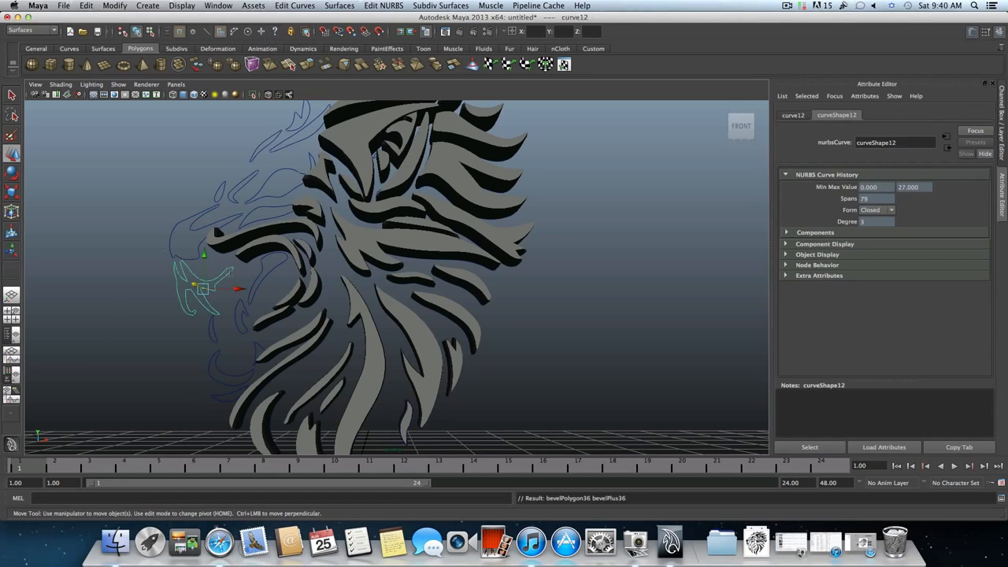
{"action": "key", "text": "g"}
{"action": "left_click", "coordinate": [262, 268]}
{"action": "key", "text": "g"}
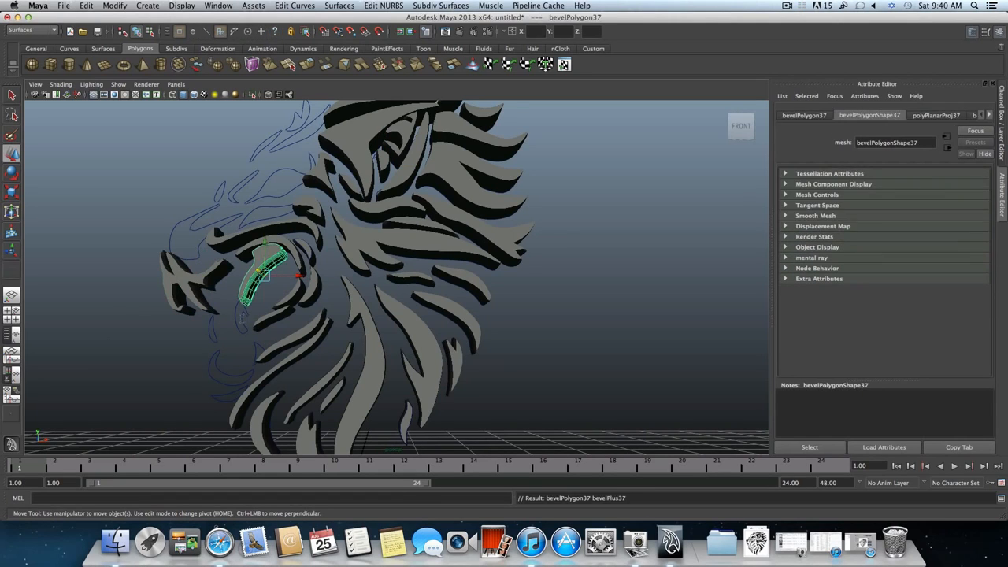
{"action": "left_click", "coordinate": [240, 316]}
{"action": "key", "text": "g"}
Repeat Bevel Plus on the four lower-jaw curves: the front piece, chin crescent, small jagged piece and sliver under the chin.
{"action": "left_click", "coordinate": [207, 323]}
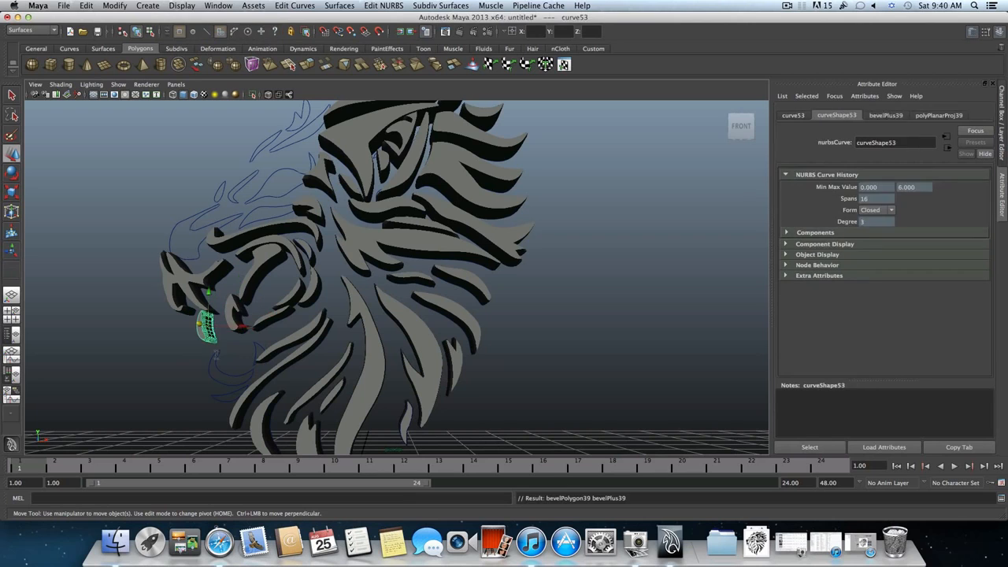
{"action": "key", "text": "g"}
{"action": "left_click", "coordinate": [251, 356]}
{"action": "key", "text": "g"}
{"action": "left_click", "coordinate": [253, 349]}
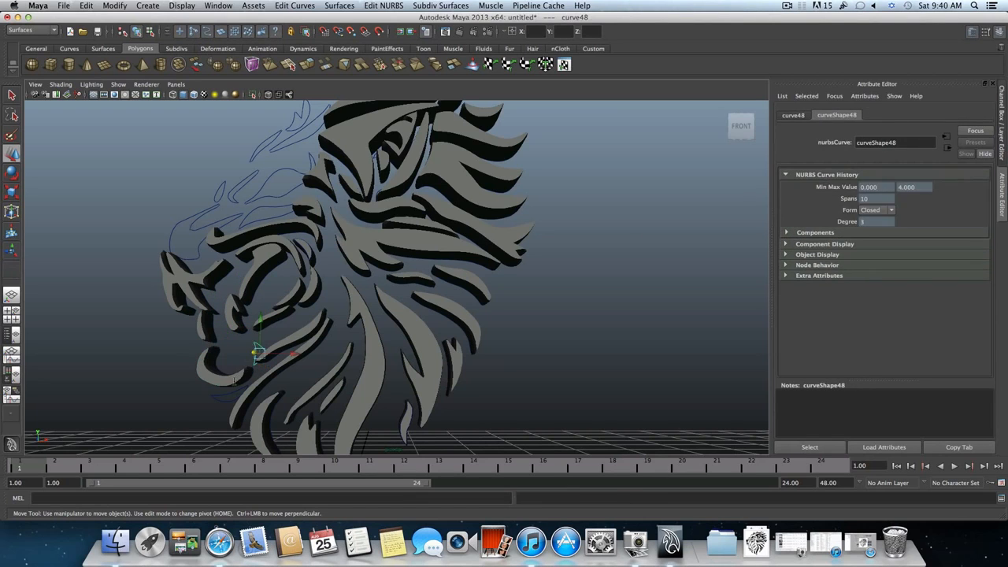
{"action": "key", "text": "g"}
{"action": "left_click", "coordinate": [237, 392]}
{"action": "key", "text": "g"}
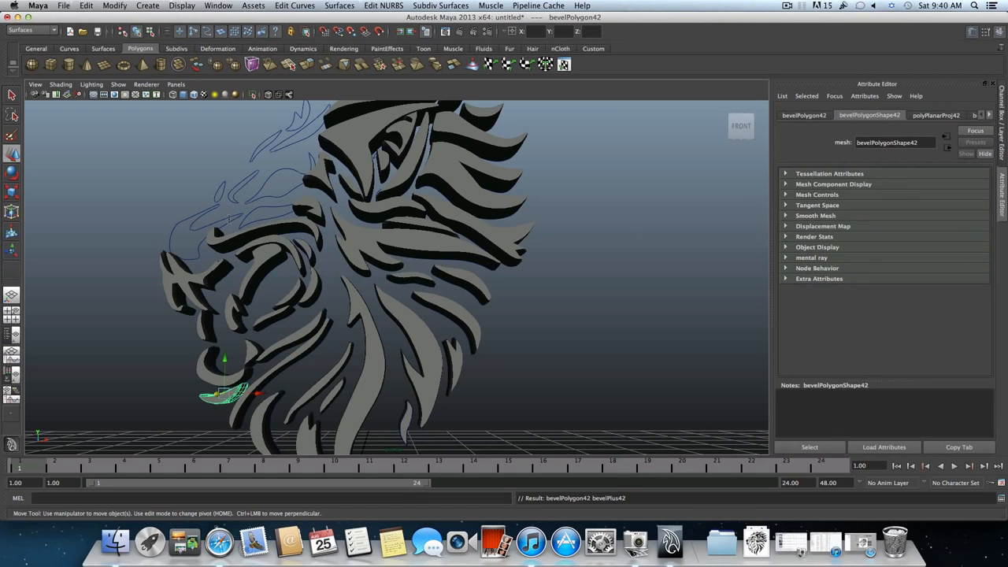
Repeat Bevel Plus on the large nose curve, the strip above the nose bridge and the small piece beside it.
{"action": "left_click", "coordinate": [229, 223]}
{"action": "key", "text": "g"}
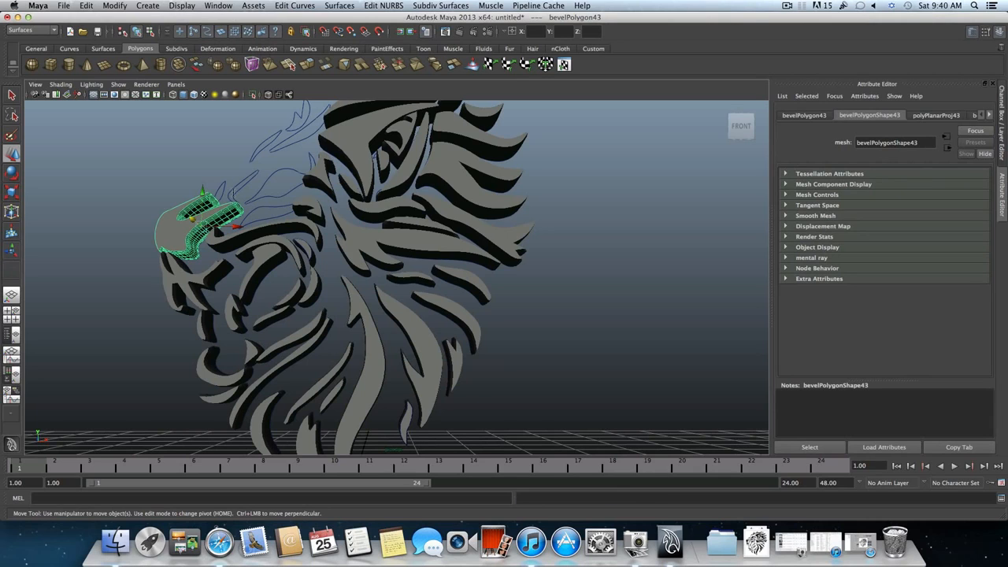
{"action": "left_click", "coordinate": [234, 193]}
{"action": "key", "text": "g"}
{"action": "left_click", "coordinate": [224, 188]}
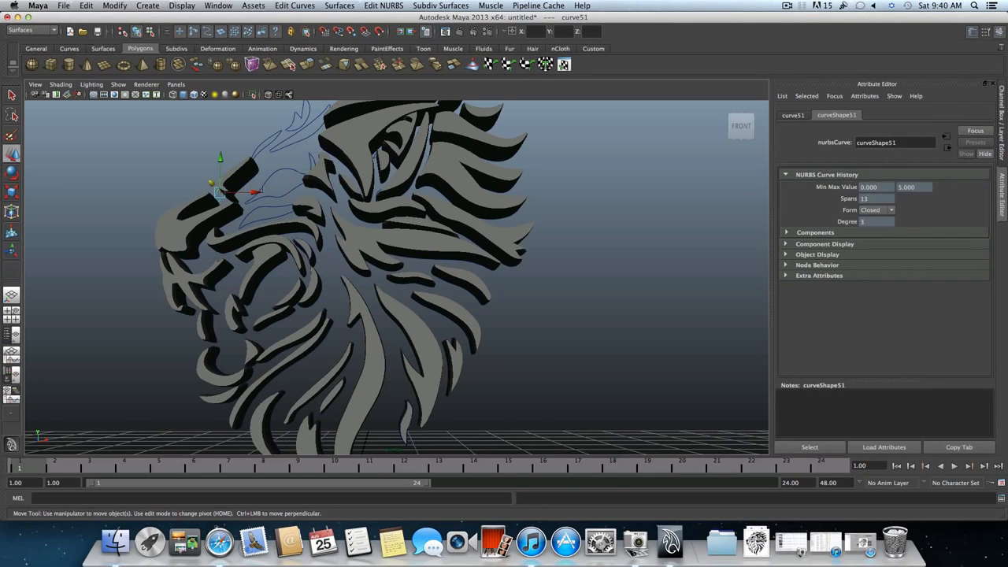
{"action": "key", "text": "g"}
Repeat Bevel Plus on the large brow curve and the thin curve just beneath it.
{"action": "left_click", "coordinate": [270, 185]}
{"action": "left_click", "coordinate": [270, 196]}
{"action": "key", "text": "g"}
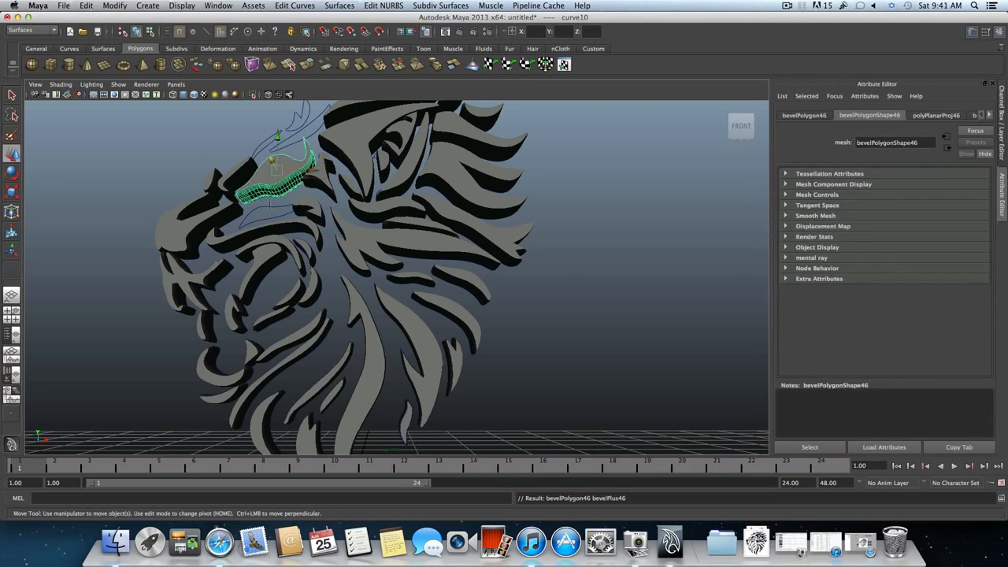
{"action": "left_click", "coordinate": [270, 207]}
{"action": "key", "text": "g"}
Repeat Bevel Plus on the three remaining forehead strands in front of the ear.
{"action": "left_click", "coordinate": [269, 143]}
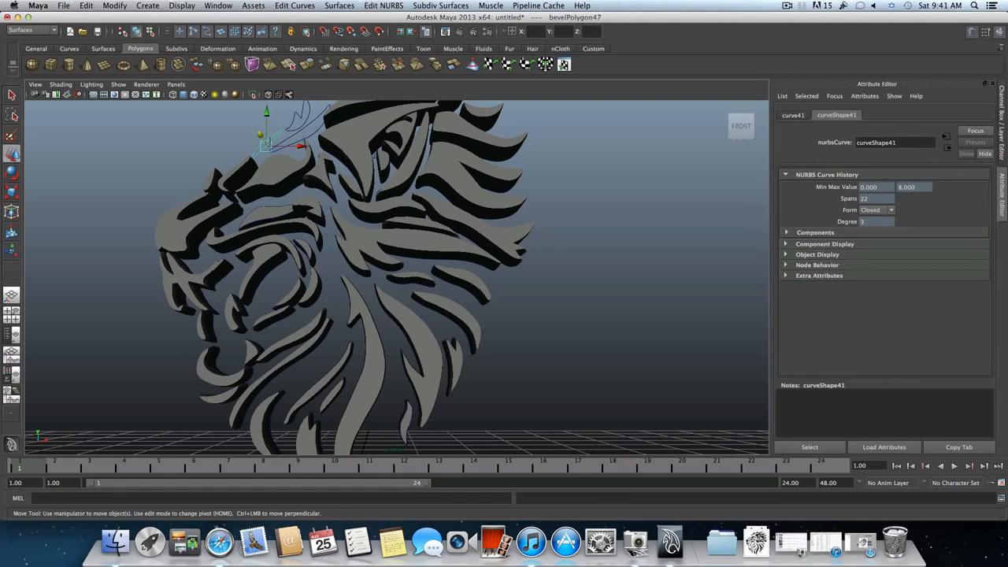
{"action": "key", "text": "g"}
{"action": "left_click", "coordinate": [298, 132]}
{"action": "key", "text": "g"}
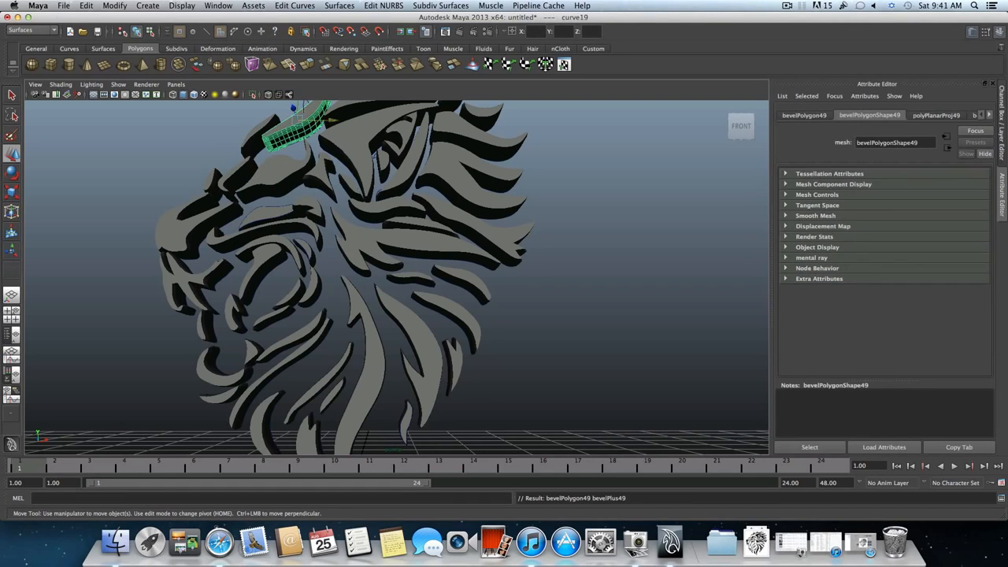
{"action": "left_click", "coordinate": [304, 108]}
{"action": "key", "text": "g"}
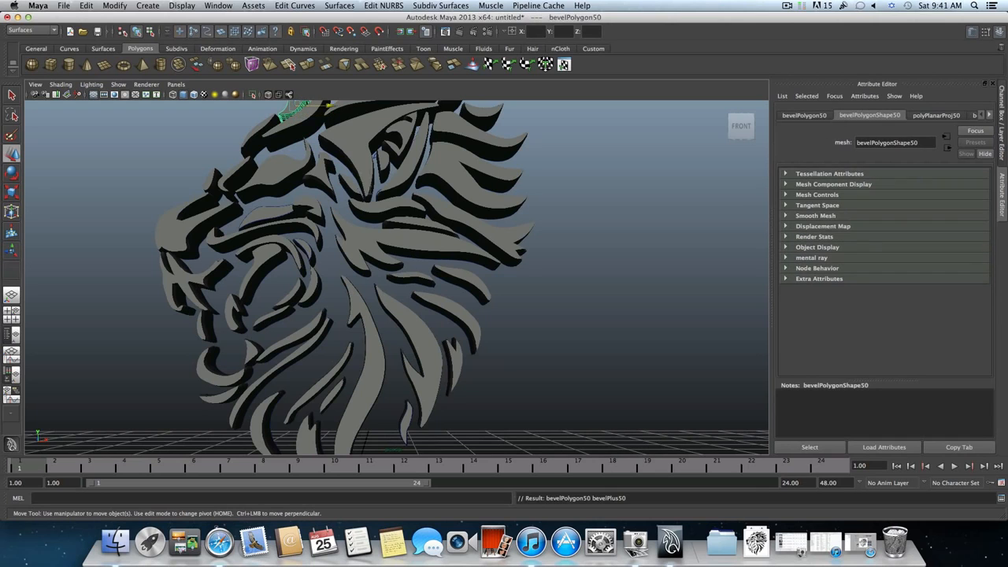
Repeat Bevel Plus on the larger remaining curve in the lower part of the inner ear.
{"action": "right_click_drag", "start_coordinate": [403, 238], "coordinate": [346, 221], "text": "alt"}
{"action": "left_click_drag", "start_coordinate": [370, 185], "coordinate": [382, 215], "text": "alt"}
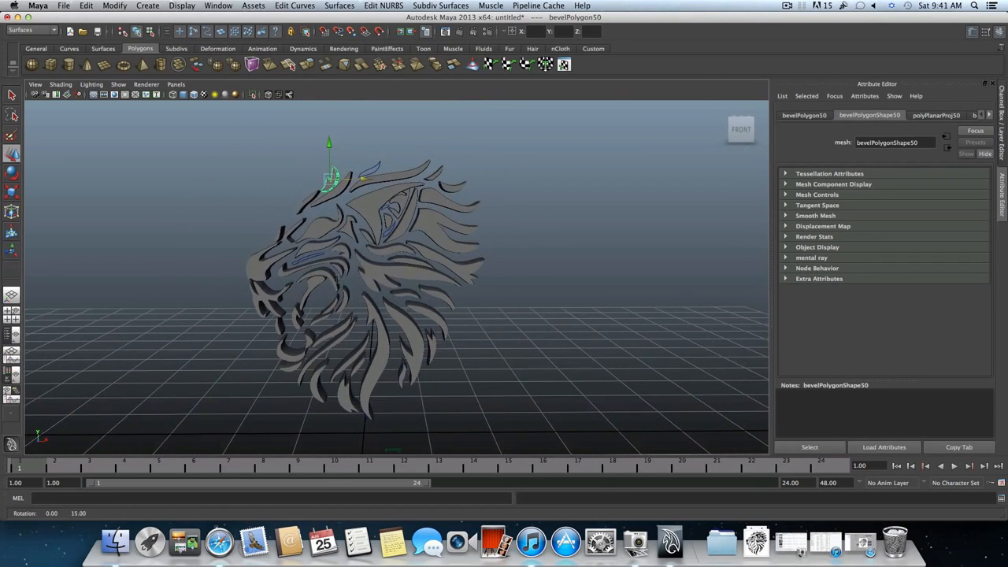
{"action": "left_click", "coordinate": [313, 256]}
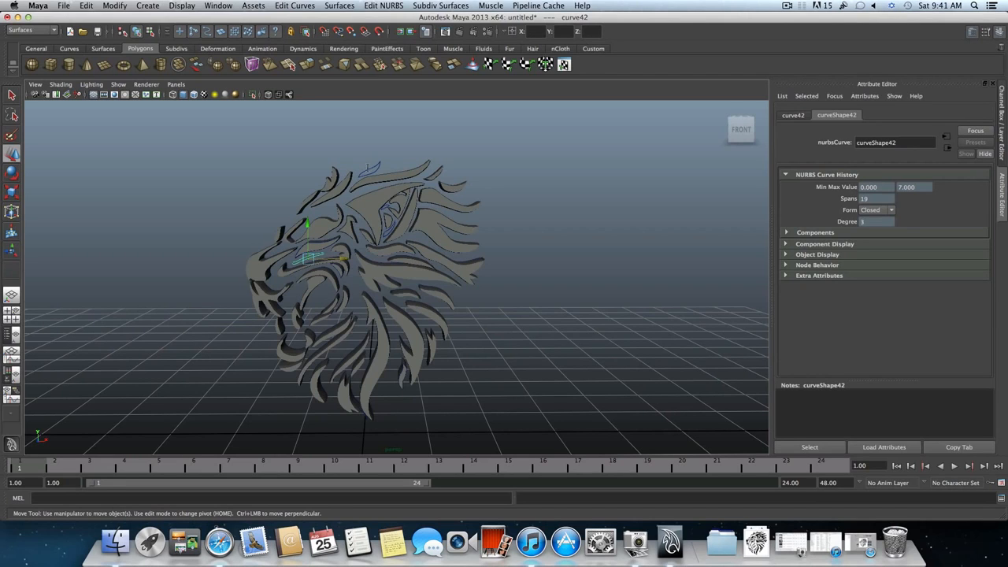
{"action": "left_click", "coordinate": [371, 168]}
{"action": "left_click", "coordinate": [411, 207]}
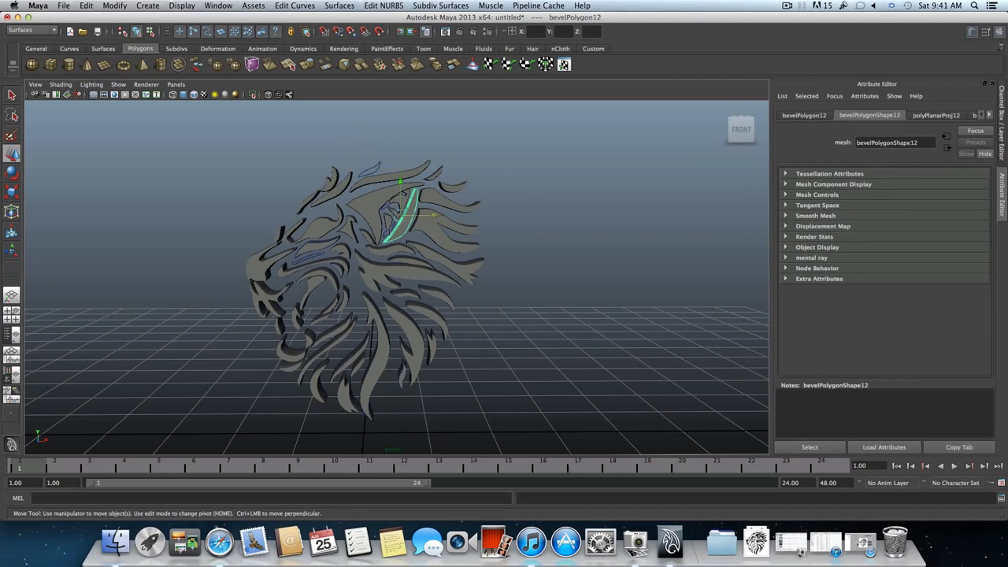
{"action": "left_click", "coordinate": [386, 226]}
{"action": "key", "text": "g"}
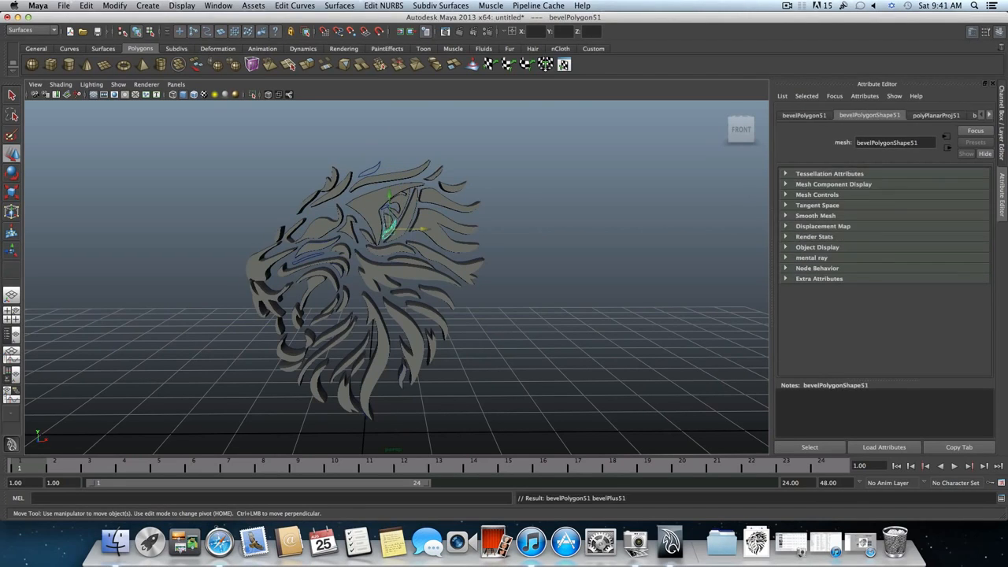
Repeat Bevel Plus on the small curve at the top of the head and the thin cheek curve above the mouth.
{"action": "left_click", "coordinate": [386, 207]}
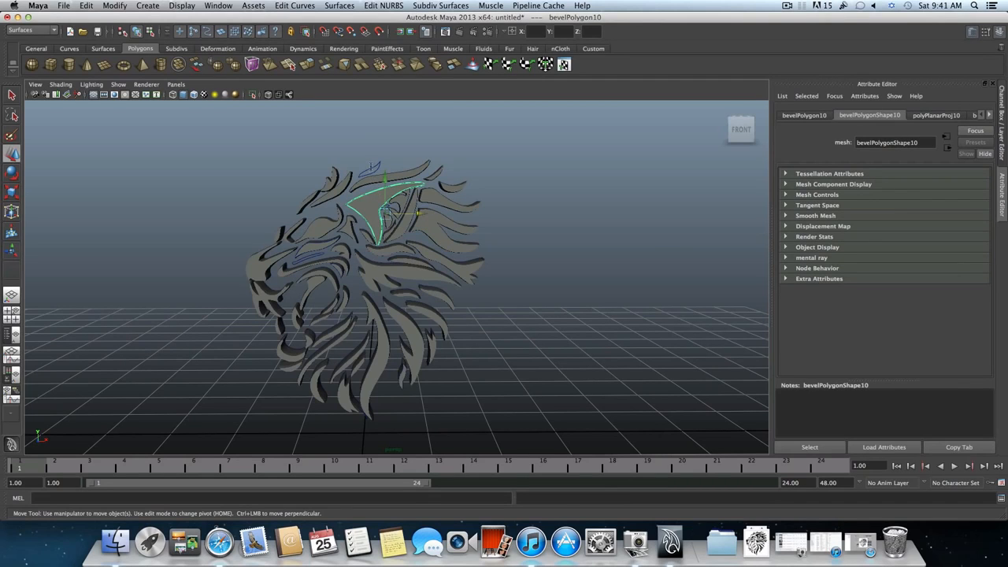
{"action": "left_click", "coordinate": [370, 168]}
{"action": "key", "text": "g"}
{"action": "left_click", "coordinate": [324, 254]}
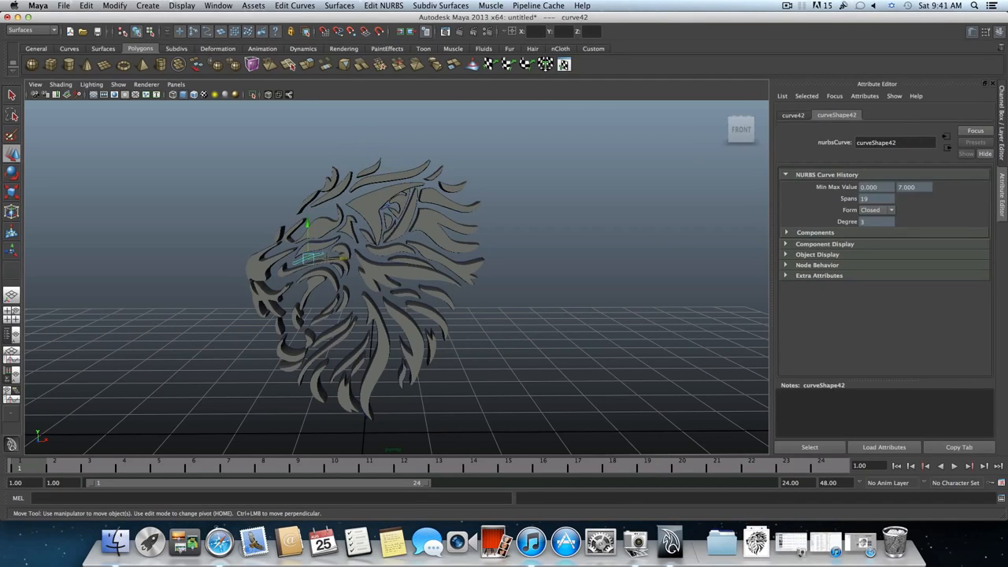
{"action": "key", "text": "g"}
{"action": "left_click_drag", "start_coordinate": [386, 327], "coordinate": [403, 289], "text": "alt"}
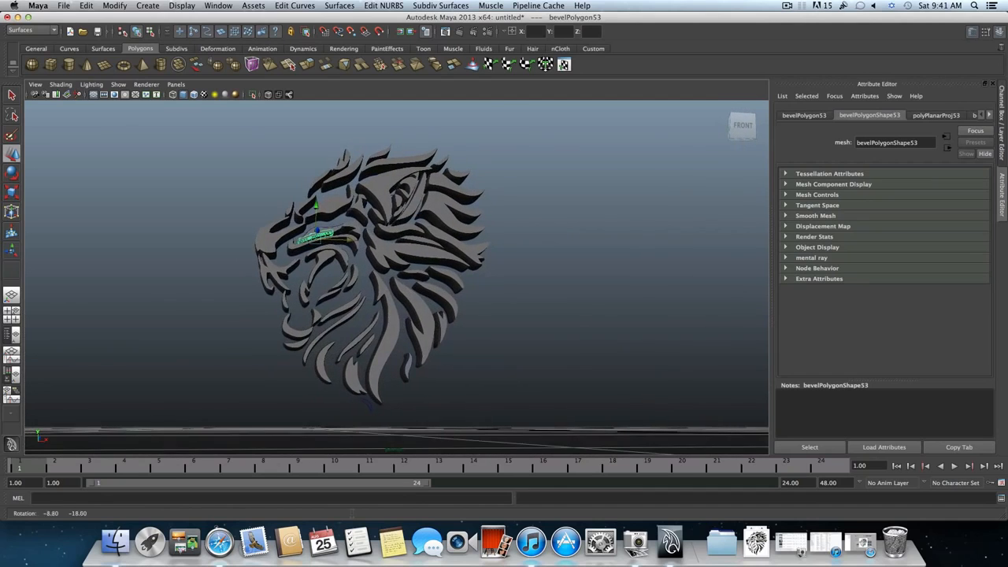
Repeat Bevel Plus on the small curve at the mane's lowest tip and the tiny remaining curve inside the ear.
{"action": "left_click", "coordinate": [370, 411]}
{"action": "left_click", "coordinate": [368, 408]}
{"action": "key", "text": "g"}
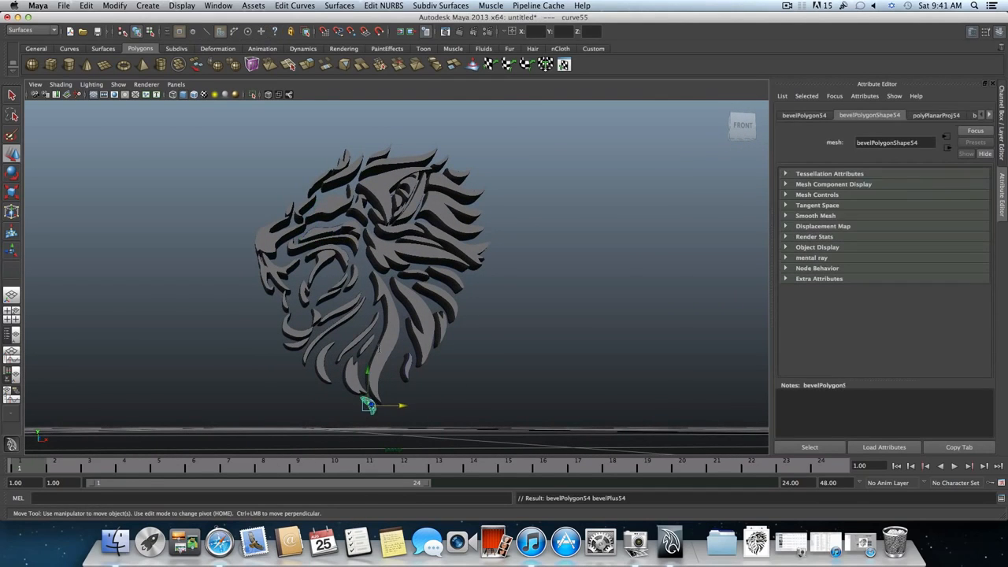
{"action": "mouse_move", "coordinate": [545, 251]}
{"action": "left_mouse_down", "text": "alt"}
{"action": "mouse_move", "coordinate": [499, 288]}
{"action": "mouse_move", "coordinate": [547, 263]}
{"action": "left_mouse_up", "text": "alt"}
{"action": "scroll", "coordinate": [498, 288], "scroll_direction": "up", "scroll_amount": 5}
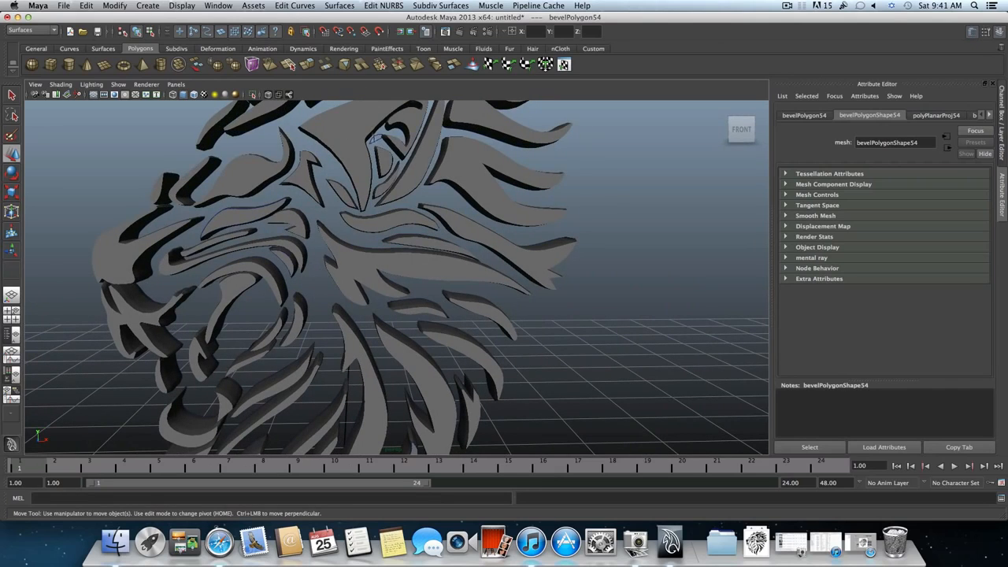
{"action": "left_click", "coordinate": [375, 138]}
{"action": "key", "text": "g"}
{"action": "scroll", "coordinate": [375, 138], "scroll_direction": "down", "scroll_amount": 5}
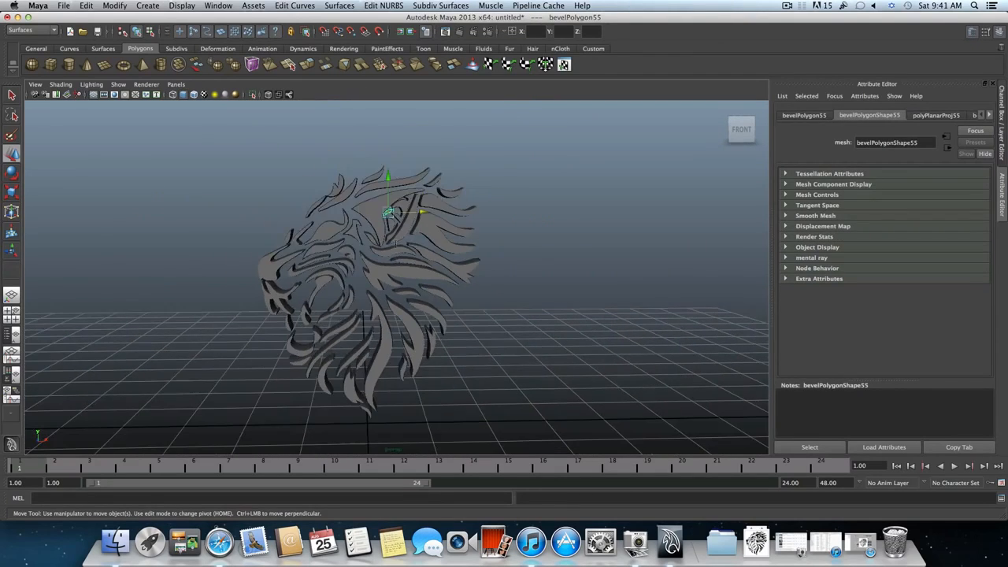
Select the three beveled shapes sticking out behind the head and move them in depth to line up with the rest.
{"action": "left_click_drag", "start_coordinate": [473, 249], "coordinate": [376, 251], "text": "alt"}
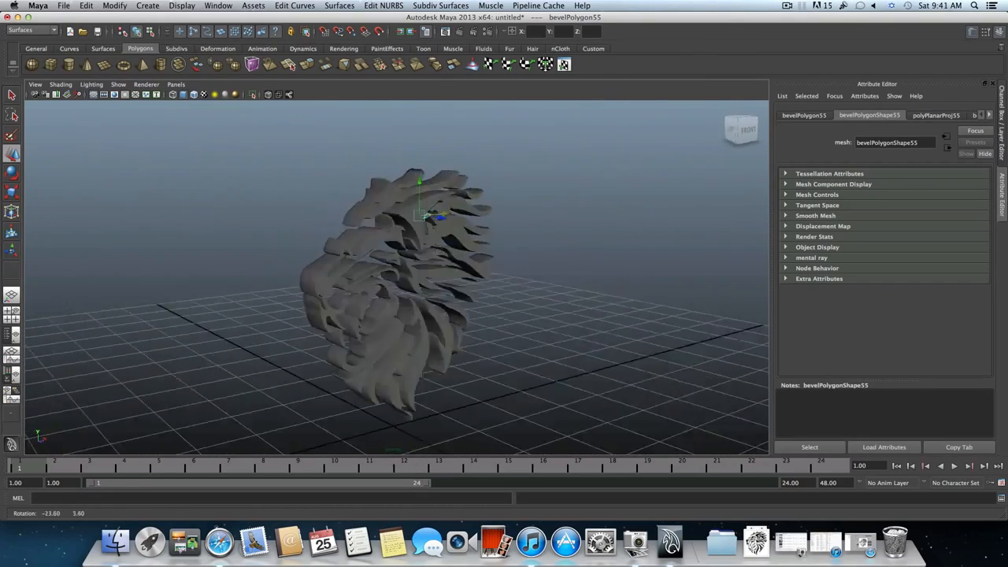
{"action": "left_click_drag", "start_coordinate": [428, 226], "coordinate": [473, 228], "text": "alt"}
{"action": "left_click_drag", "start_coordinate": [366, 285], "coordinate": [423, 228], "text": "alt"}
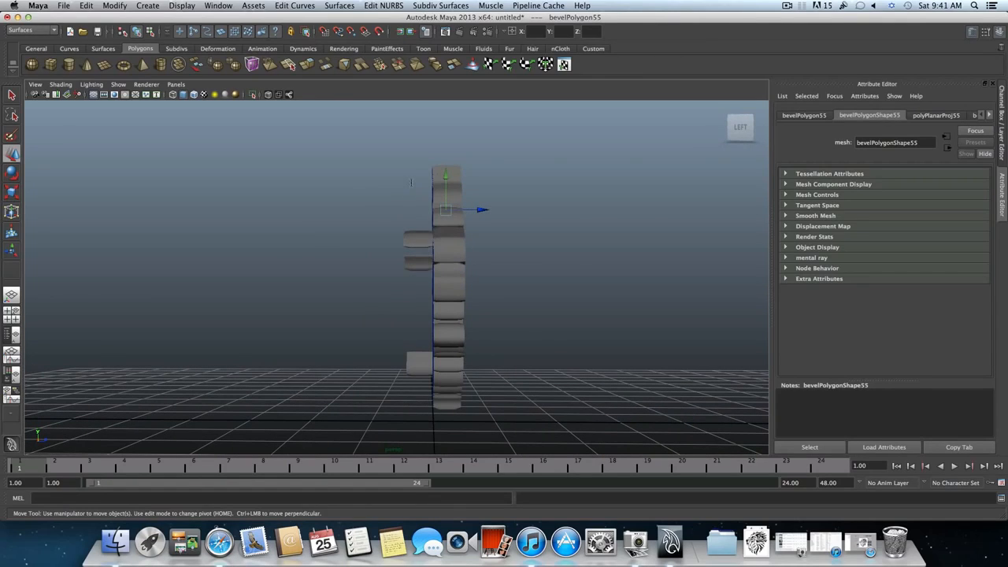
{"action": "left_click_drag", "start_coordinate": [433, 325], "coordinate": [434, 378]}
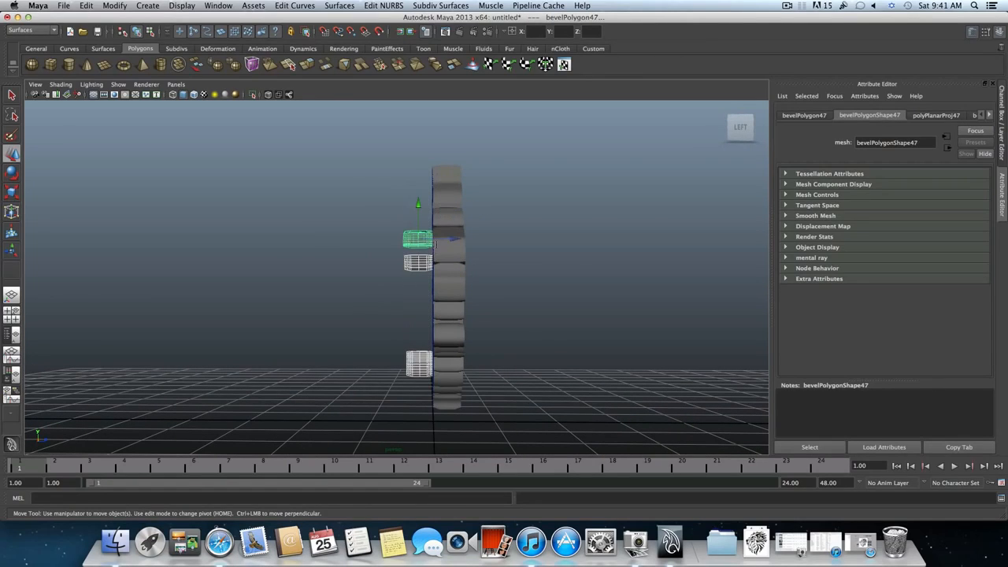
{"action": "left_click_drag", "start_coordinate": [453, 238], "coordinate": [465, 238]}
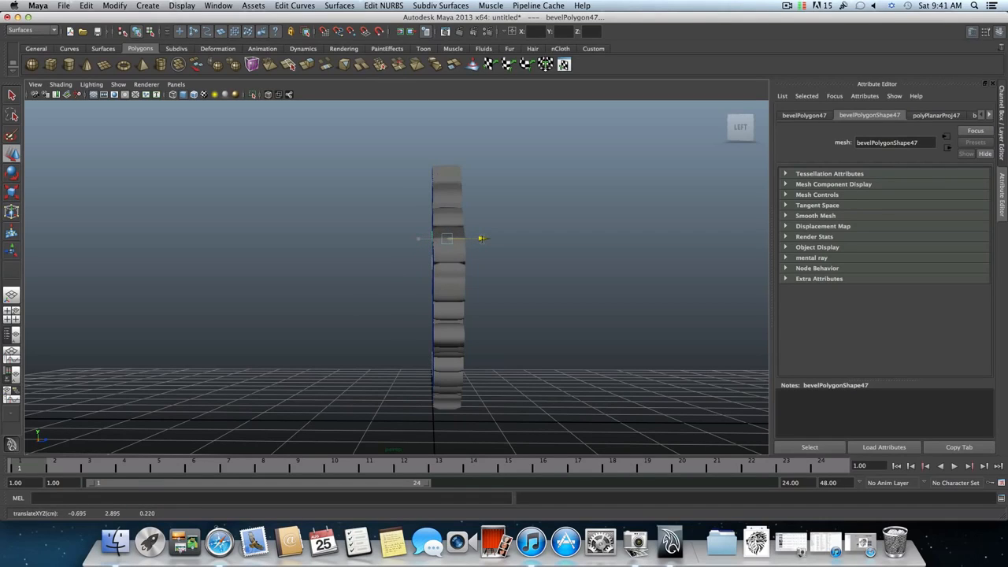
{"action": "mouse_move", "coordinate": [482, 238]}
{"action": "left_mouse_down", "text": "alt"}
{"action": "mouse_move", "coordinate": [445, 242]}
{"action": "mouse_move", "coordinate": [488, 244]}
{"action": "left_mouse_up", "text": "alt"}
{"action": "left_click", "coordinate": [488, 244]}
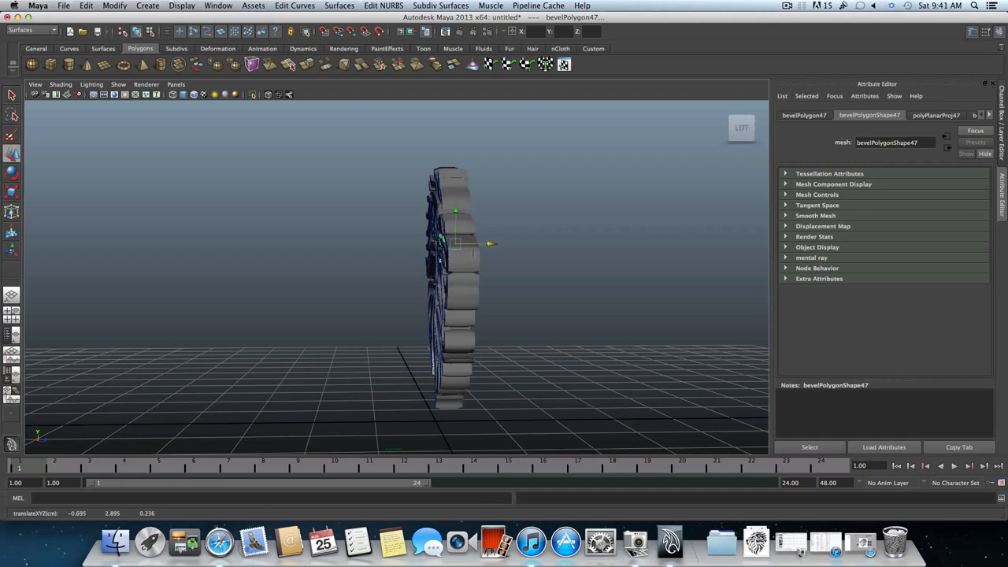
Select all beveled shapes and move them forward, clear of the flat source curves, to about Z 3.9.
{"action": "left_click_drag", "start_coordinate": [489, 244], "coordinate": [363, 260], "text": "alt"}
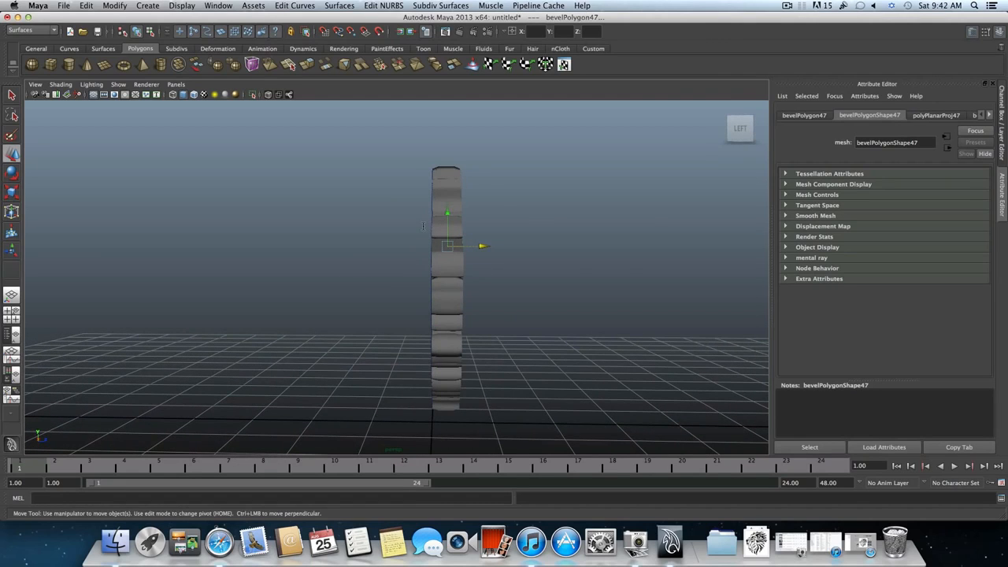
{"action": "mouse_move", "coordinate": [426, 228]}
{"action": "left_mouse_down", "text": "alt"}
{"action": "mouse_move", "coordinate": [441, 226]}
{"action": "mouse_move", "coordinate": [423, 247]}
{"action": "left_mouse_up", "text": "alt"}
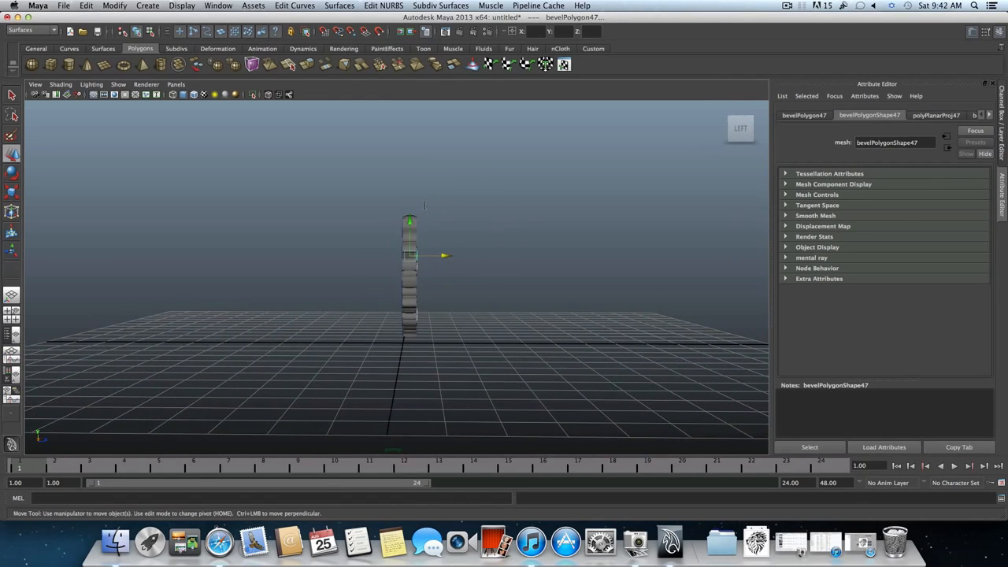
{"action": "left_click_drag", "start_coordinate": [412, 343], "coordinate": [561, 236]}
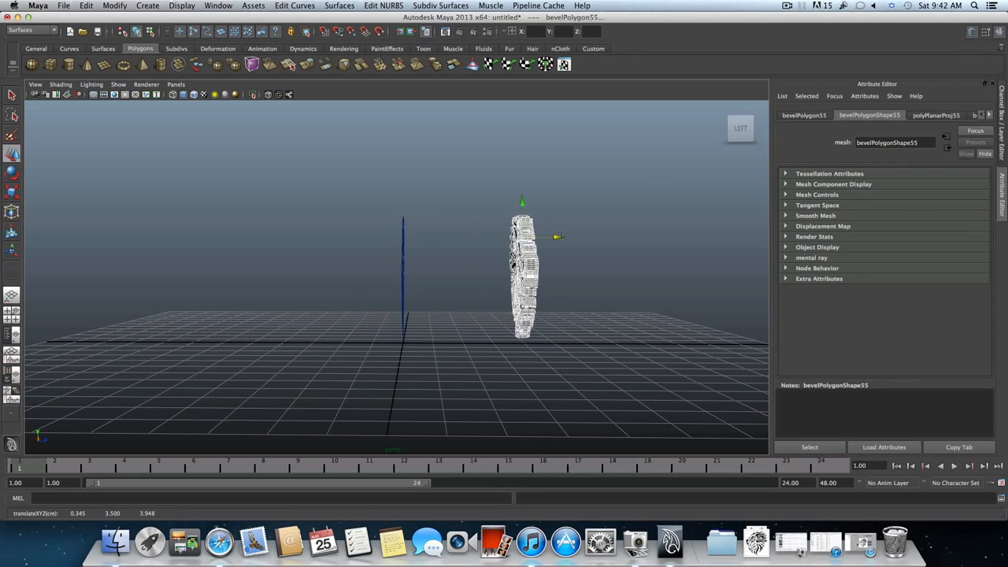
Select all the leftover flat source curves and delete them, keeping only the beveled lion head.
{"action": "left_click_drag", "start_coordinate": [367, 189], "coordinate": [415, 364], "text": "alt"}
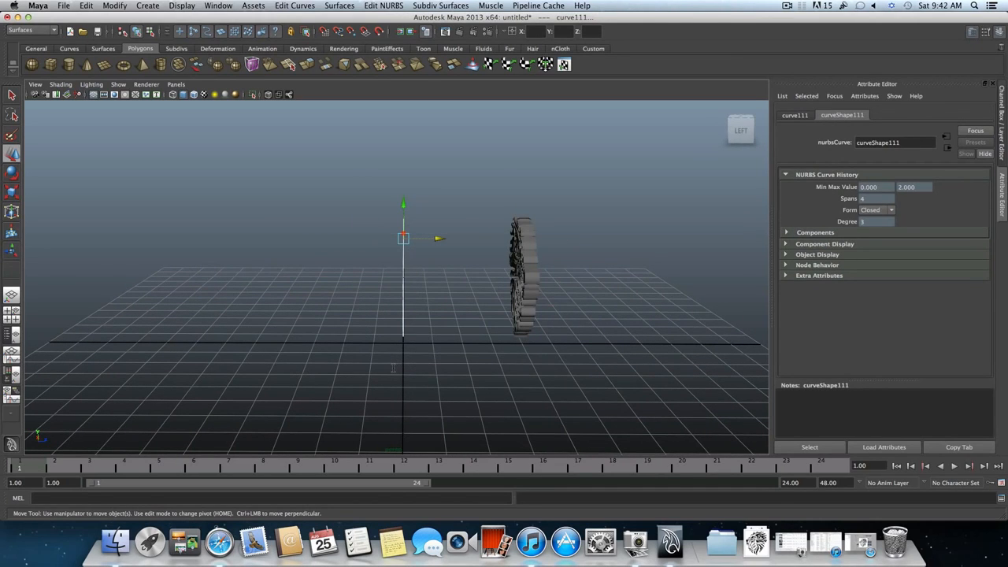
{"action": "left_click", "coordinate": [393, 367]}
{"action": "left_click_drag", "start_coordinate": [393, 367], "coordinate": [504, 372], "text": "alt"}
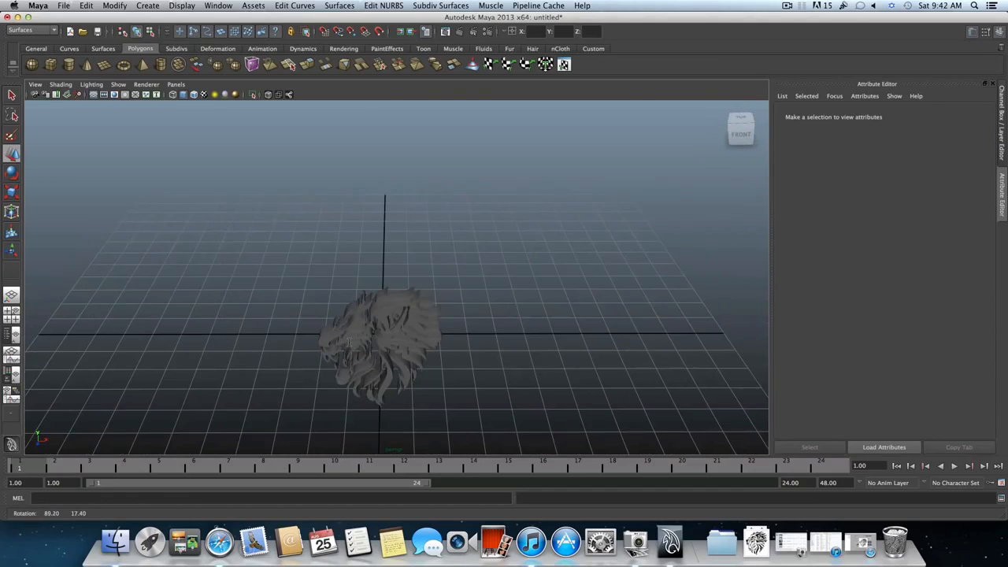
{"action": "left_click_drag", "start_coordinate": [349, 341], "coordinate": [402, 315], "text": "alt"}
{"action": "scroll", "coordinate": [340, 321], "scroll_direction": "up", "scroll_amount": 5}
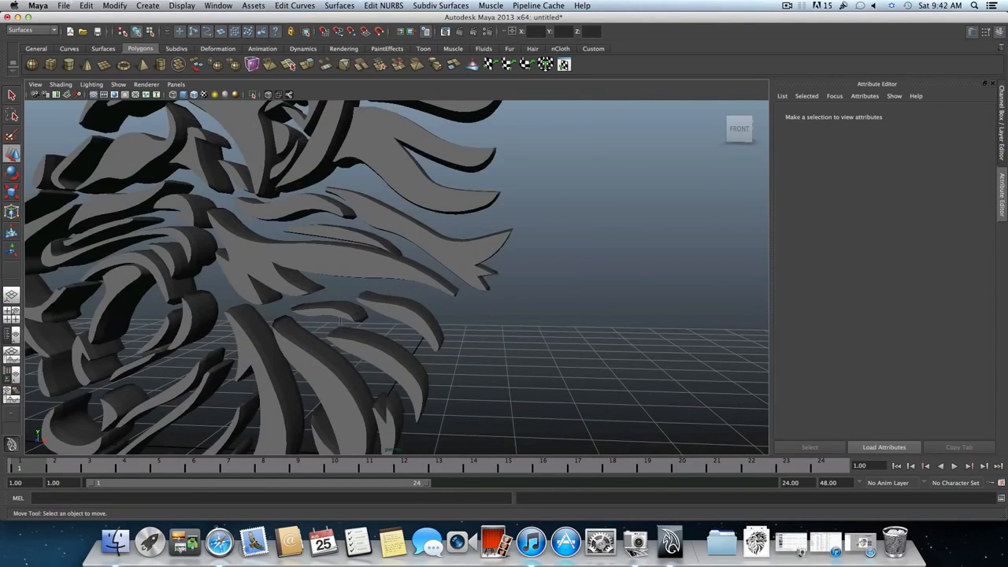
{"action": "left_click_drag", "start_coordinate": [340, 321], "coordinate": [226, 309], "text": "alt"}
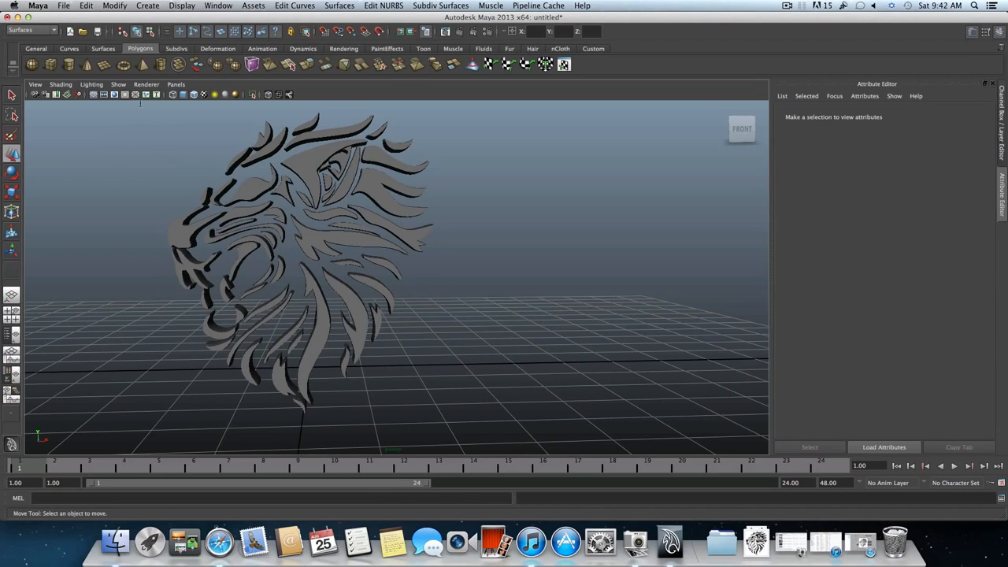
Assign a new Blinn material to all the lion shapes and set its color to white.
{"action": "left_click_drag", "start_coordinate": [124, 114], "coordinate": [481, 441]}
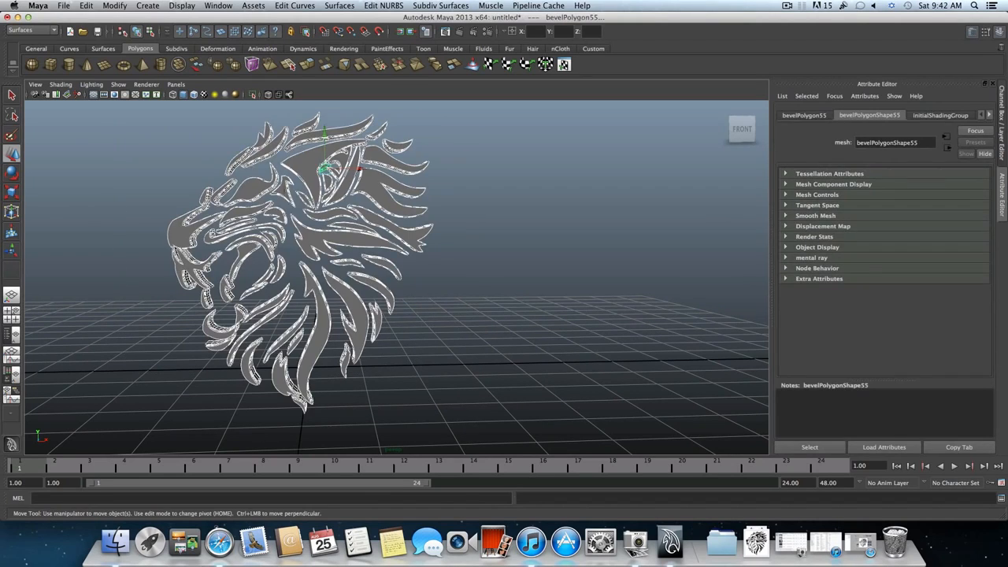
{"action": "mouse_move", "coordinate": [300, 200]}
{"action": "right_mouse_down"}
{"action": "mouse_move", "coordinate": [302, 355]}
{"action": "mouse_move", "coordinate": [315, 364]}
{"action": "mouse_move", "coordinate": [312, 356]}
{"action": "mouse_move", "coordinate": [381, 354]}
{"action": "right_mouse_up"}
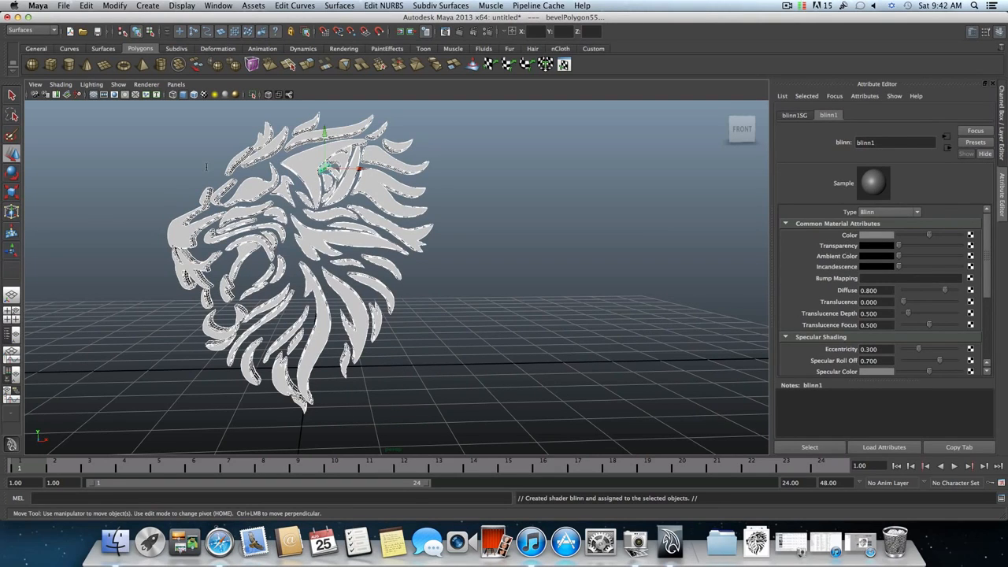
{"action": "left_click", "coordinate": [871, 235]}
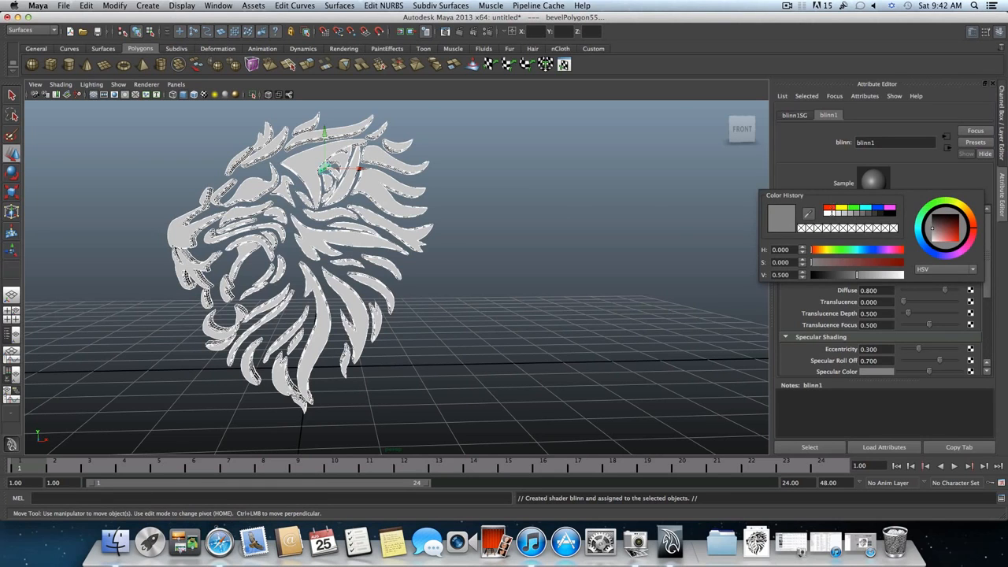
{"action": "left_click", "coordinate": [832, 212]}
{"action": "left_click", "coordinate": [483, 247]}
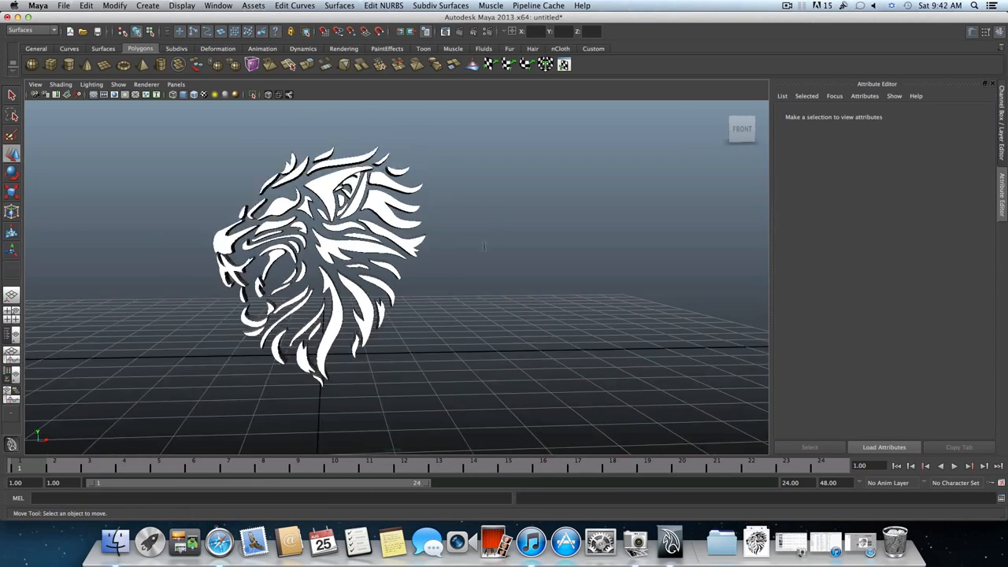
Create a polygon plane at the origin and rotate it upright to stand parallel to the lion head.
{"action": "scroll", "coordinate": [483, 246], "scroll_direction": "down", "scroll_amount": 3}
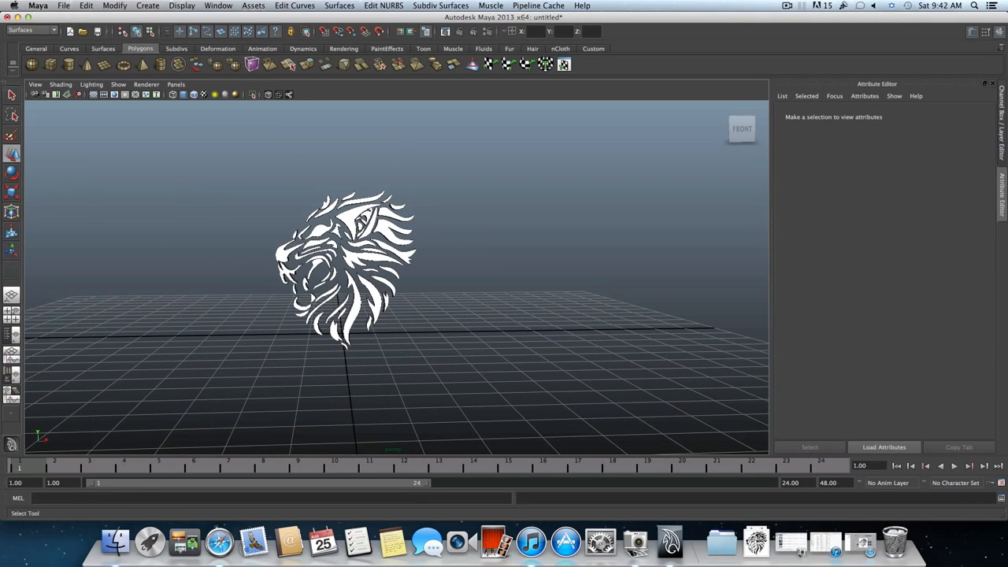
{"action": "left_click", "coordinate": [104, 65]}
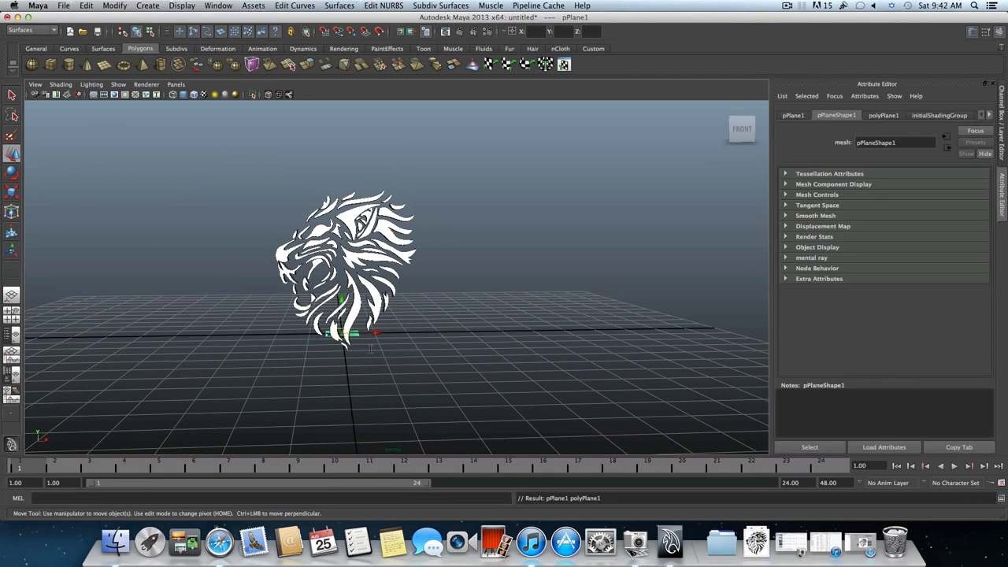
{"action": "key", "text": "e"}
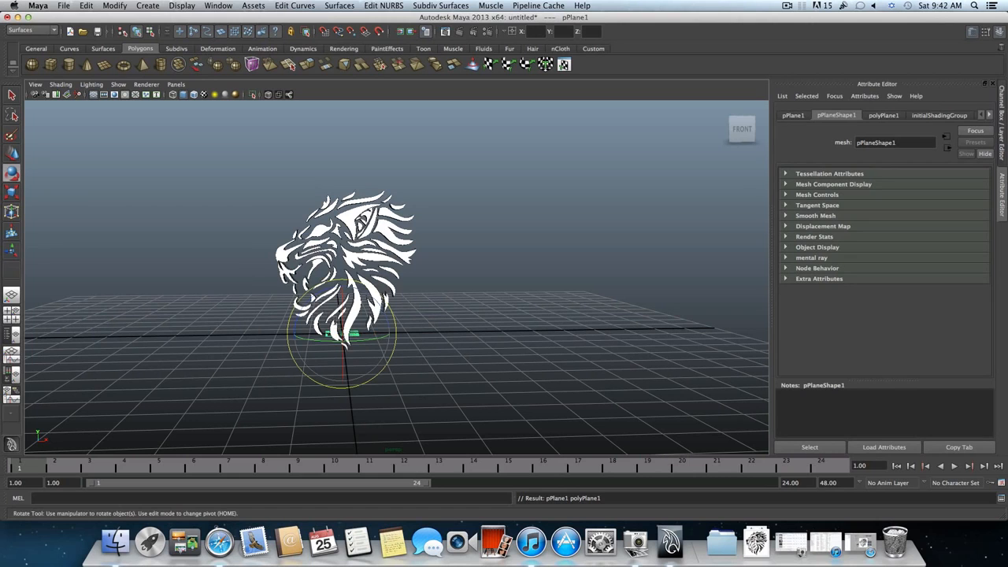
{"action": "left_click_drag", "start_coordinate": [343, 370], "coordinate": [486, 356]}
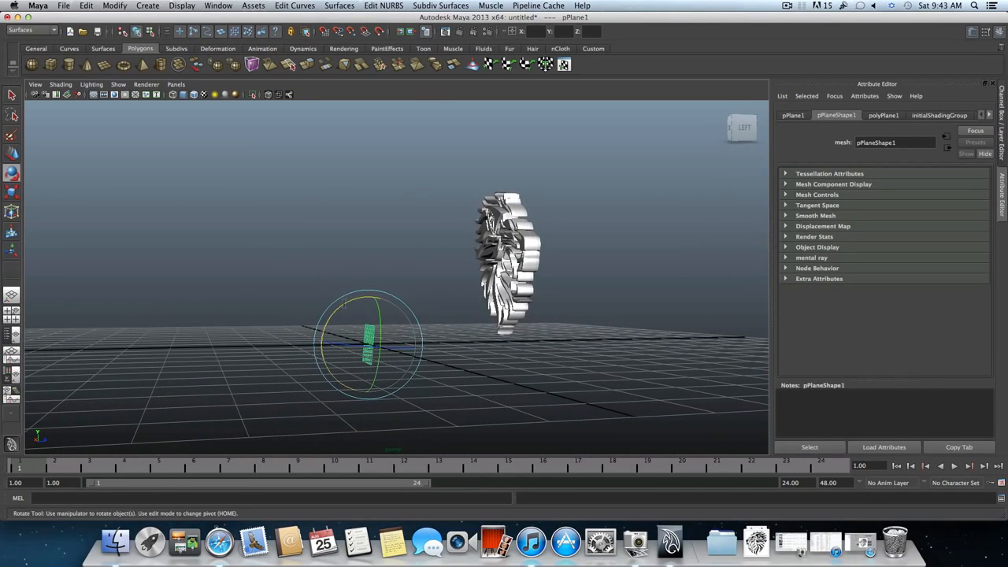
{"action": "left_click_drag", "start_coordinate": [344, 303], "coordinate": [283, 315]}
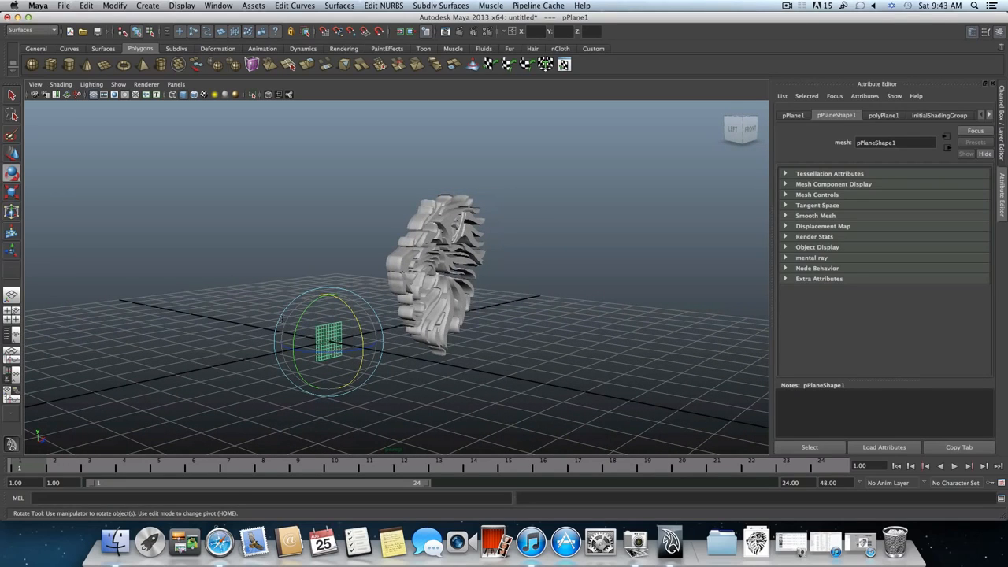
Scale the plane up uniformly until it is much larger than the lion, and raise it to form a backdrop.
{"action": "left_click", "coordinate": [12, 192]}
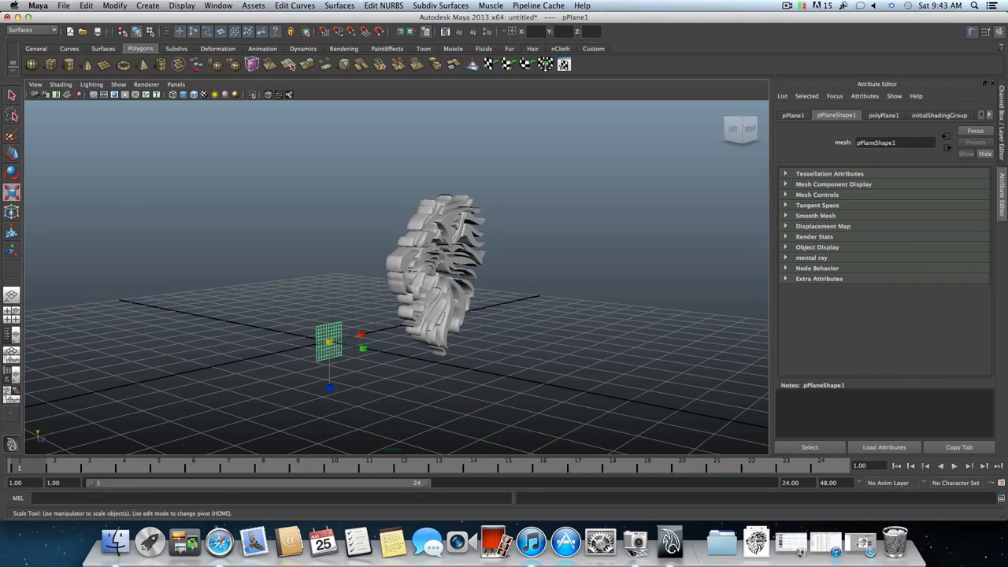
{"action": "left_click_drag", "start_coordinate": [330, 341], "coordinate": [622, 336]}
{"action": "left_click_drag", "start_coordinate": [622, 336], "coordinate": [512, 330], "text": "alt"}
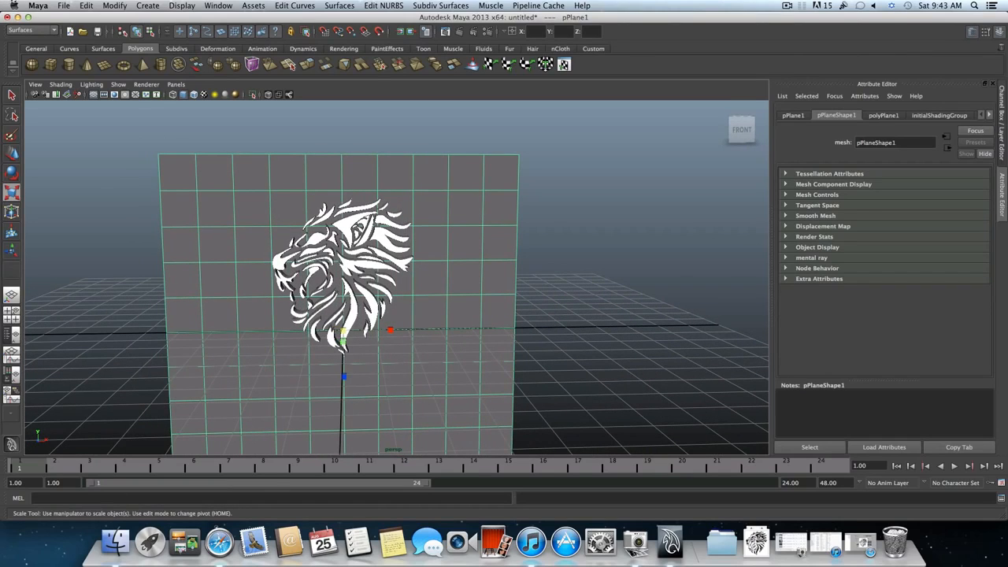
{"action": "key", "text": "w"}
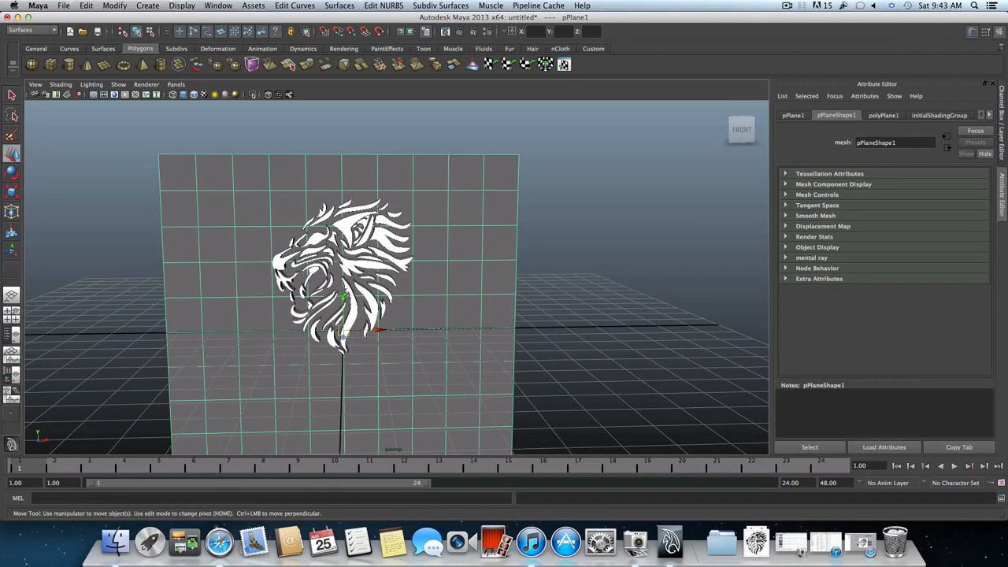
{"action": "left_click_drag", "start_coordinate": [344, 298], "coordinate": [343, 230]}
{"action": "scroll", "coordinate": [424, 253], "scroll_direction": "up", "scroll_amount": 5}
{"action": "middle_click_drag", "start_coordinate": [426, 254], "coordinate": [478, 306], "text": "alt"}
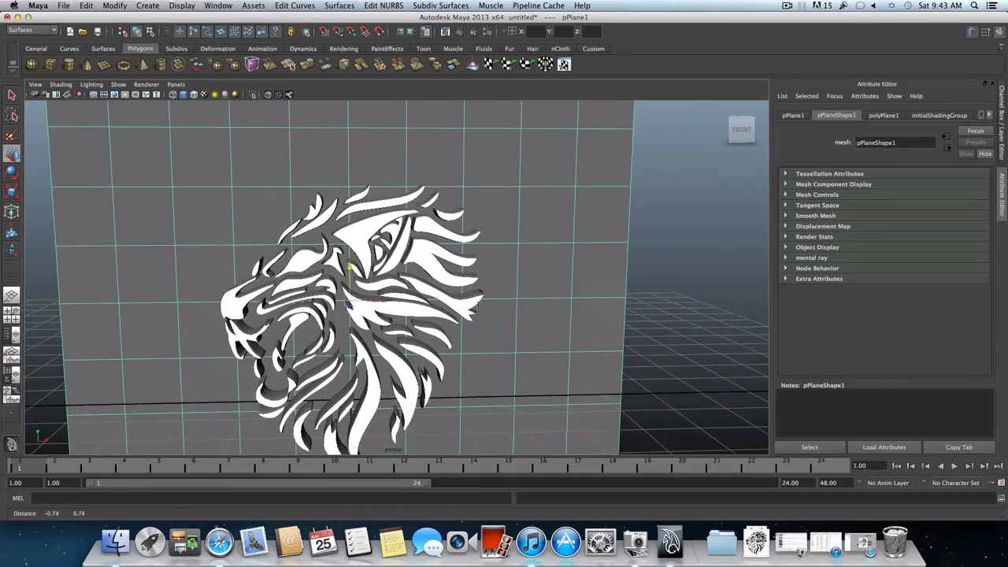
{"action": "left_click_drag", "start_coordinate": [478, 306], "coordinate": [437, 304], "text": "alt"}
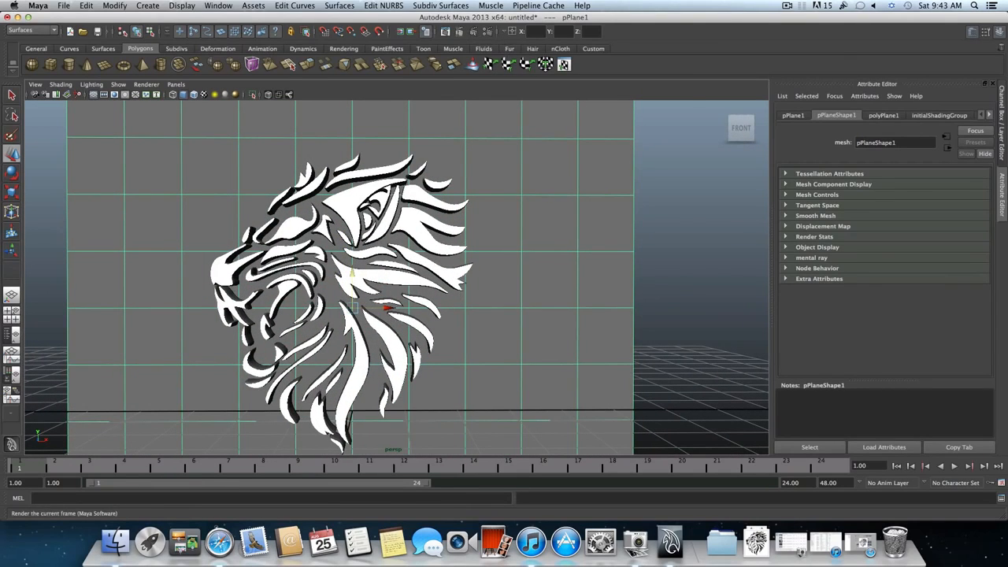
Render the current perspective frame with Maya Software to preview the white lion against the backdrop plane.
{"action": "left_click", "coordinate": [460, 31]}
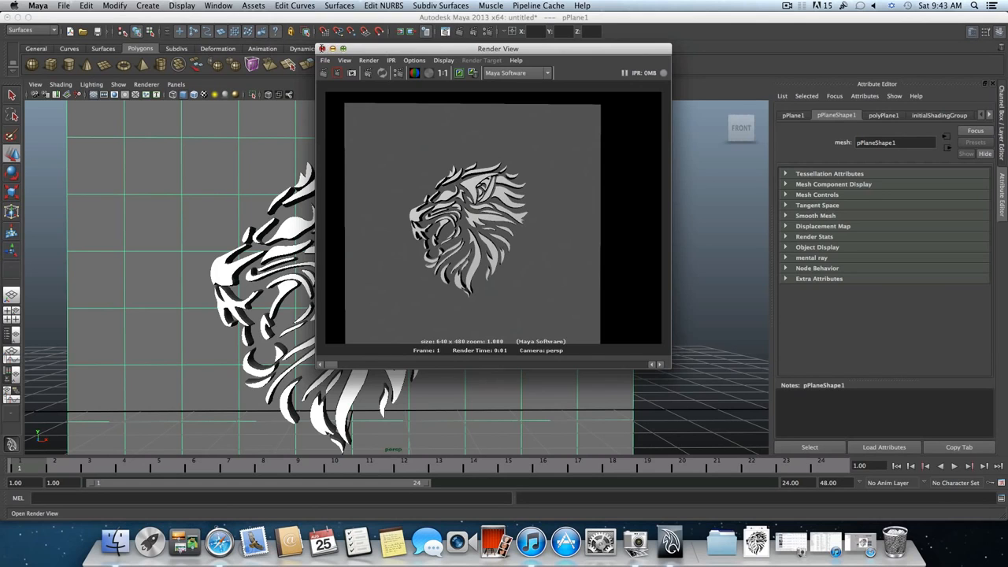
{"action": "left_click", "coordinate": [473, 236]}
{"action": "right_click_drag", "start_coordinate": [472, 237], "coordinate": [425, 260], "text": "alt"}
{"action": "left_click_drag", "start_coordinate": [441, 276], "coordinate": [561, 392], "text": "alt"}
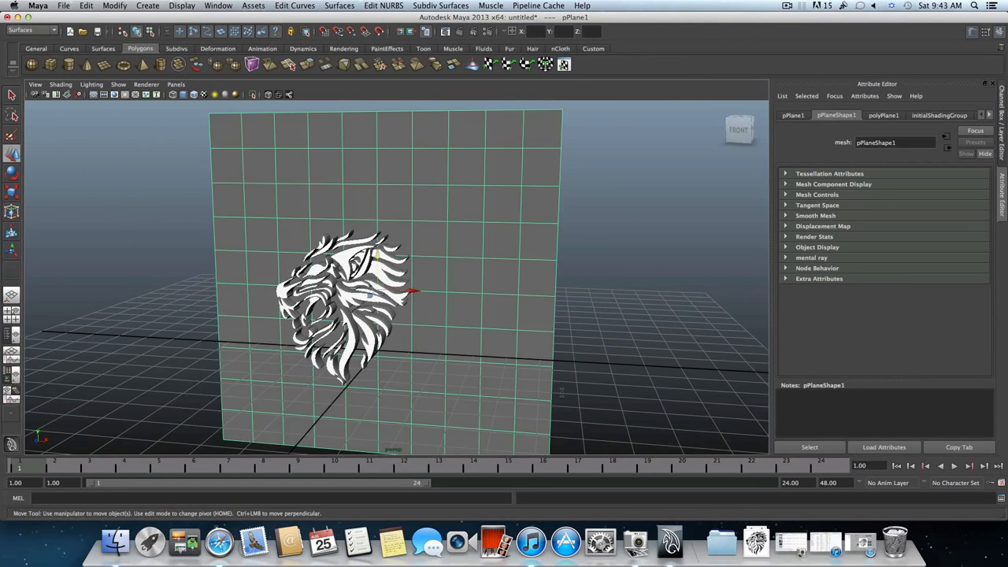